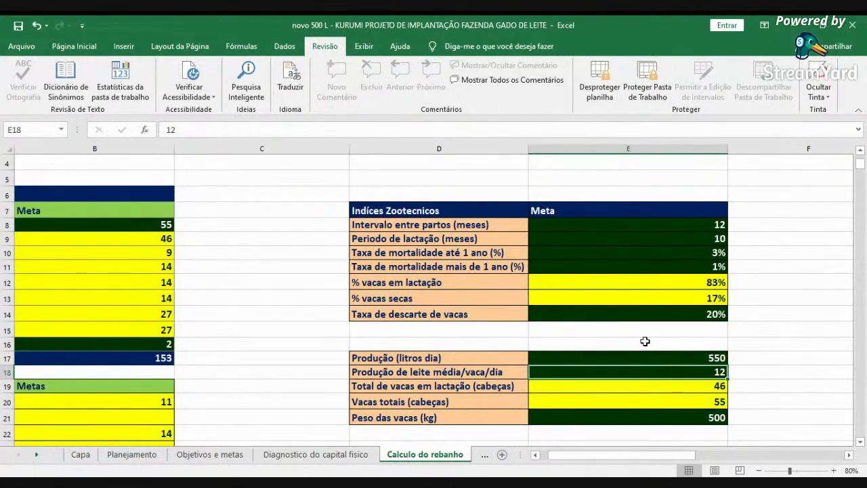
# - Review the daily production targets, cow weight and zootechnical indices, including the culling rate and the lactating and dry cow percentages
pyautogui.press('Up')
pyautogui.press('Up')
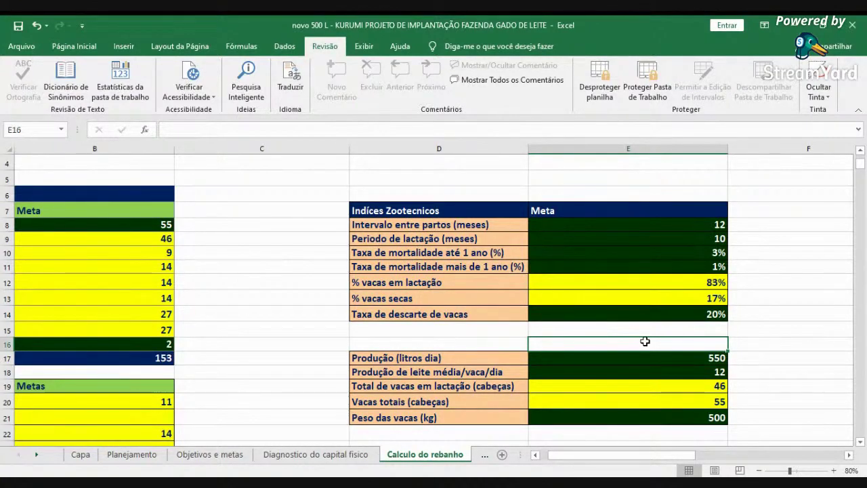
pyautogui.scroll(-1, 698, 364)
pyautogui.click(694, 369)
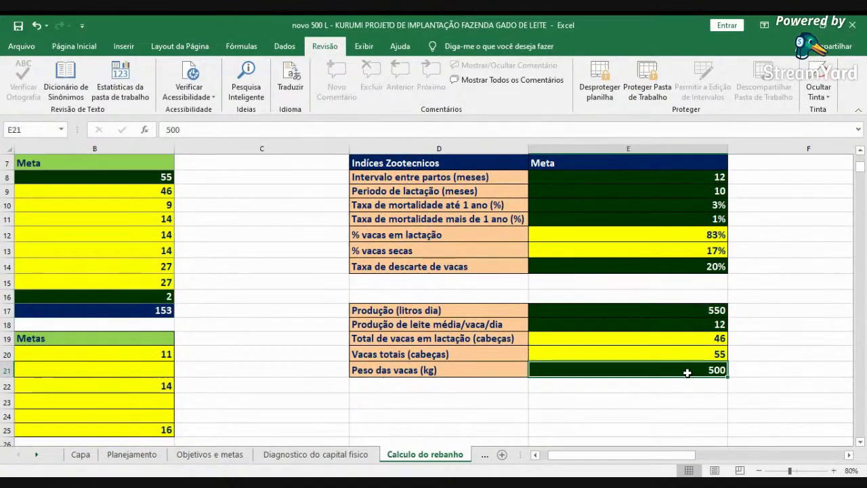
pyautogui.scroll(1, 687, 372)
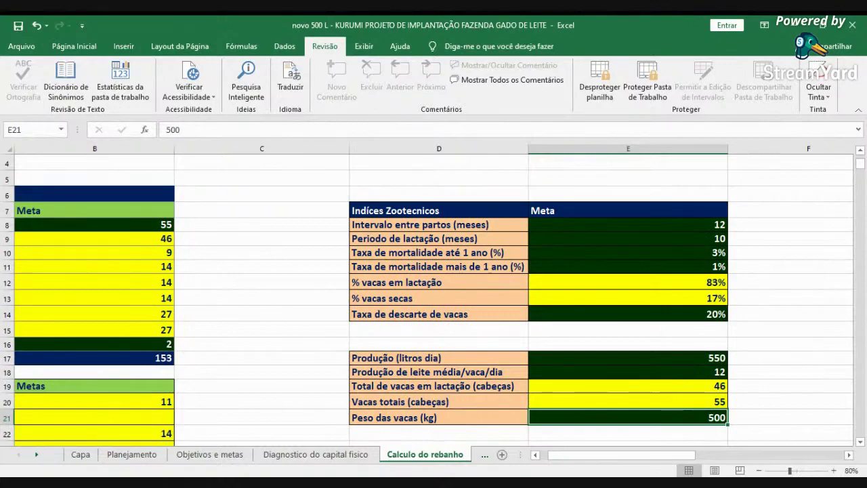
pyautogui.click(535, 455)
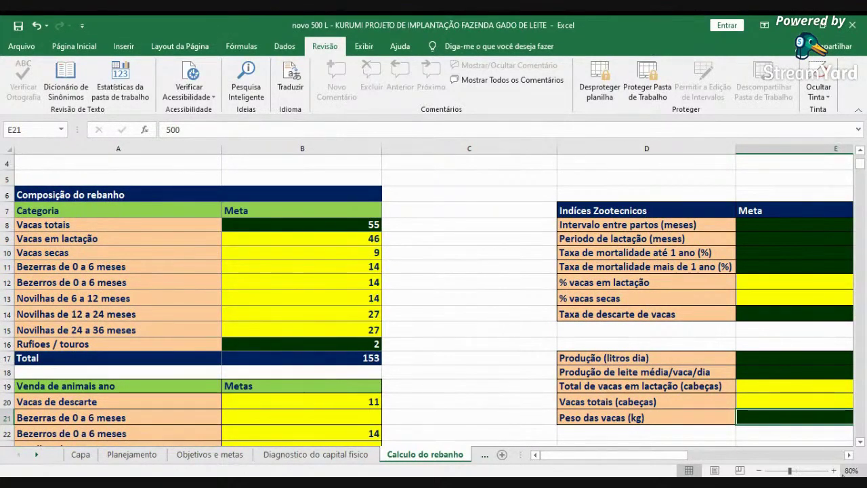
pyautogui.click(848, 454)
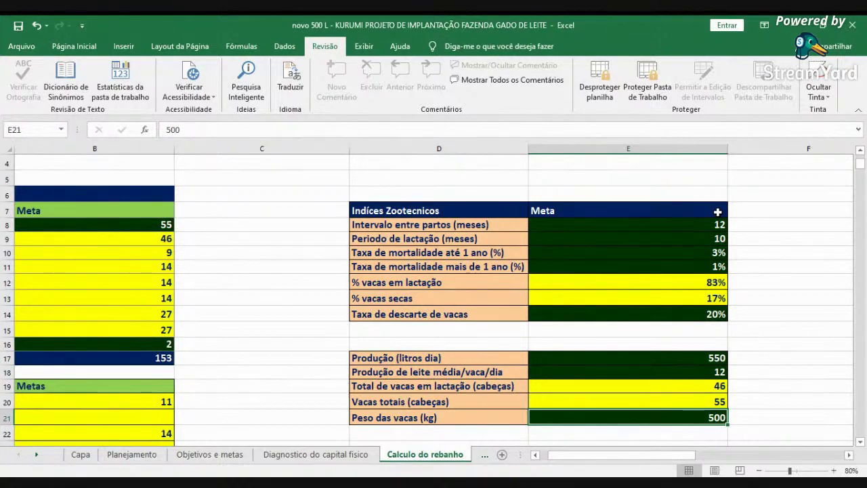
pyautogui.click(694, 314)
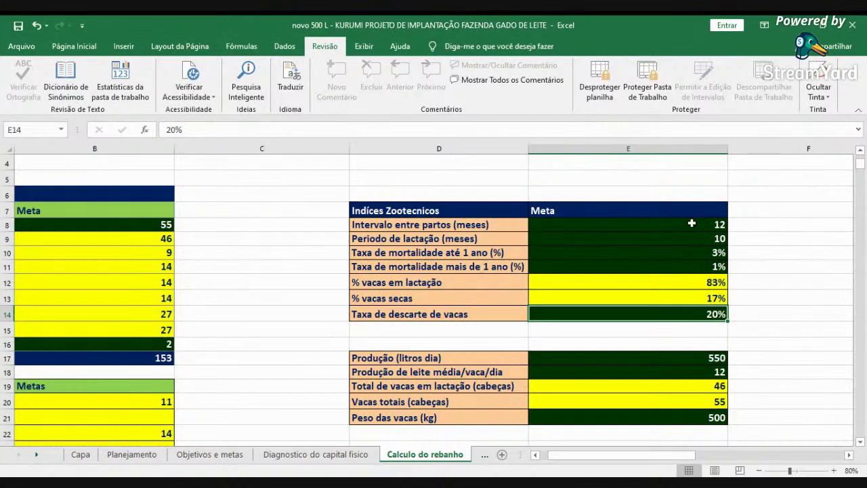
pyautogui.click(688, 283)
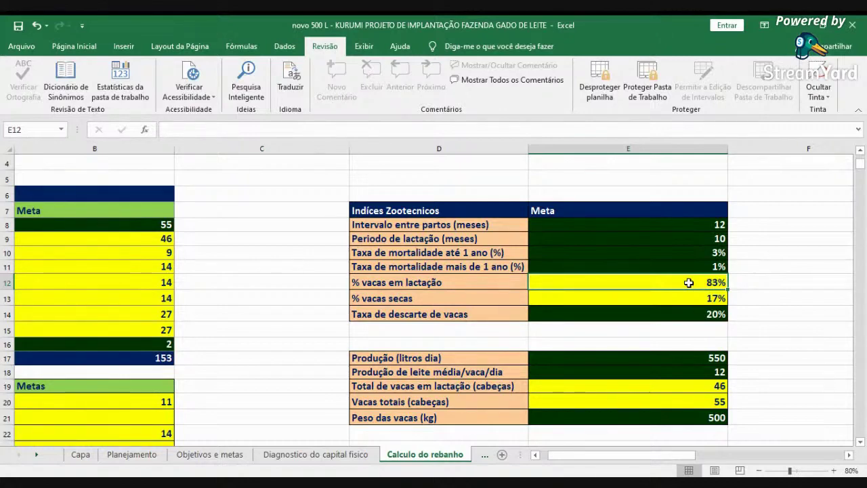
pyautogui.click(687, 296)
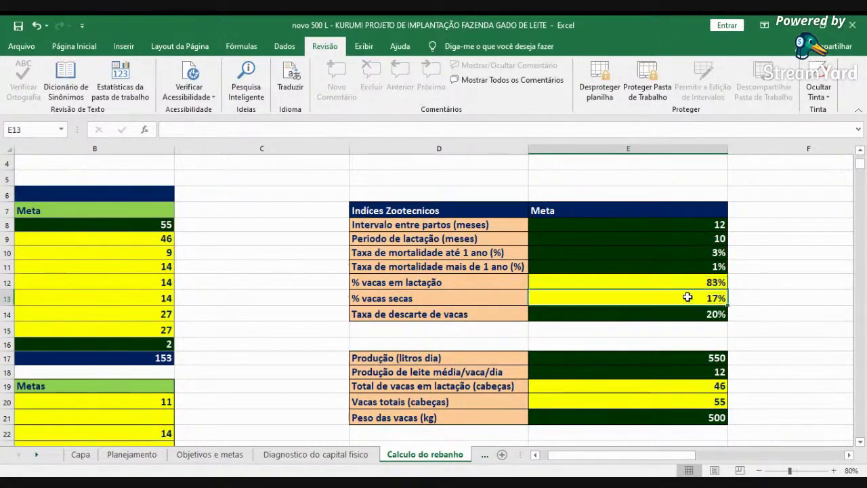
pyautogui.scroll(-1, 721, 399)
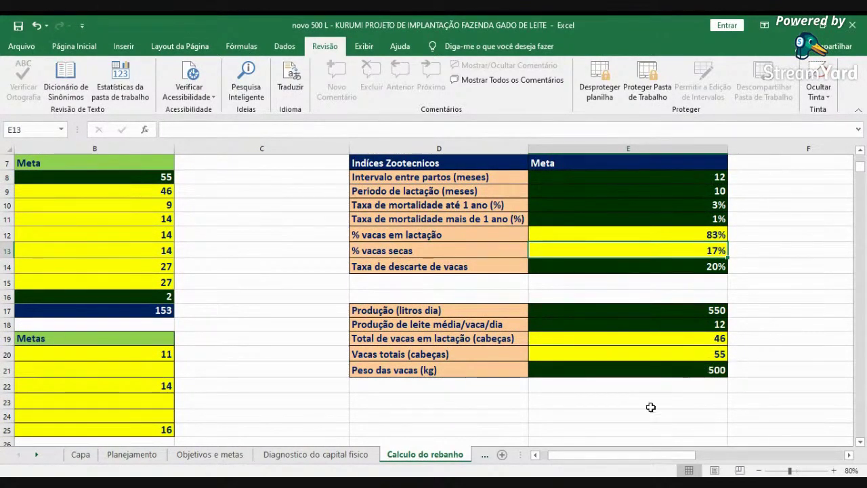
# - Go through the herd composition targets category by category, from lactating and dry cows to calves, heifers and bulls
pyautogui.click(535, 455)
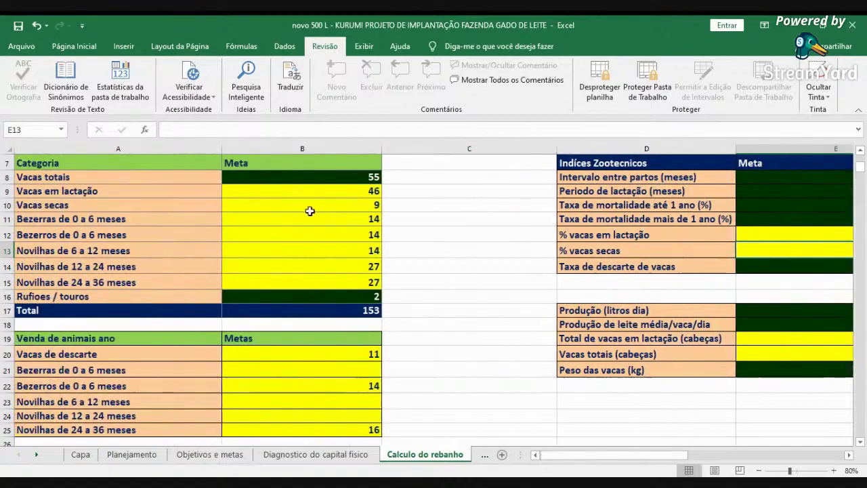
pyautogui.click(333, 205)
pyautogui.press('Up')
pyautogui.click(332, 206)
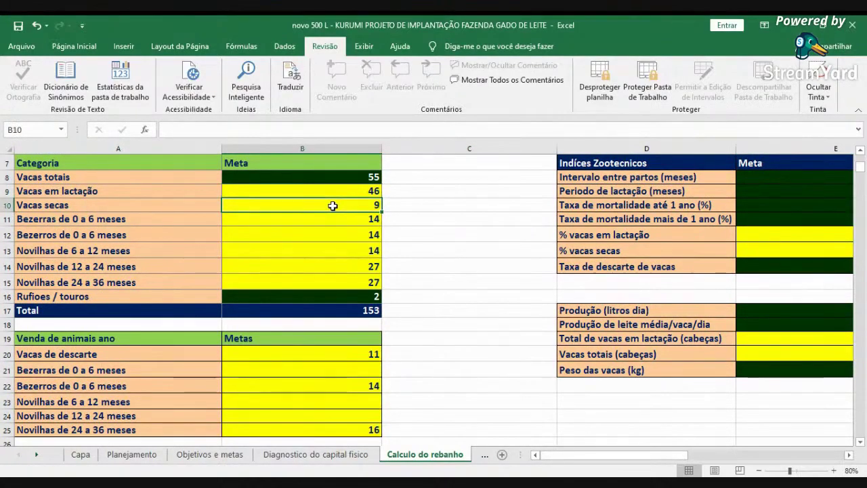
pyautogui.click(330, 216)
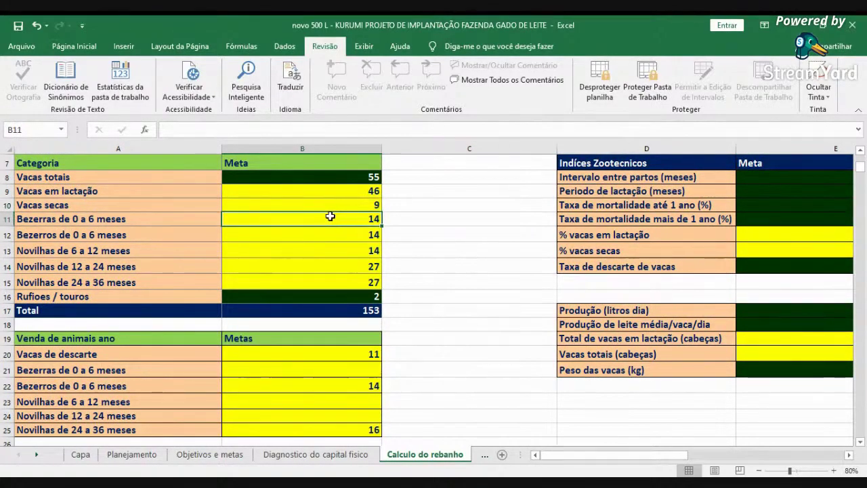
pyautogui.click(343, 231)
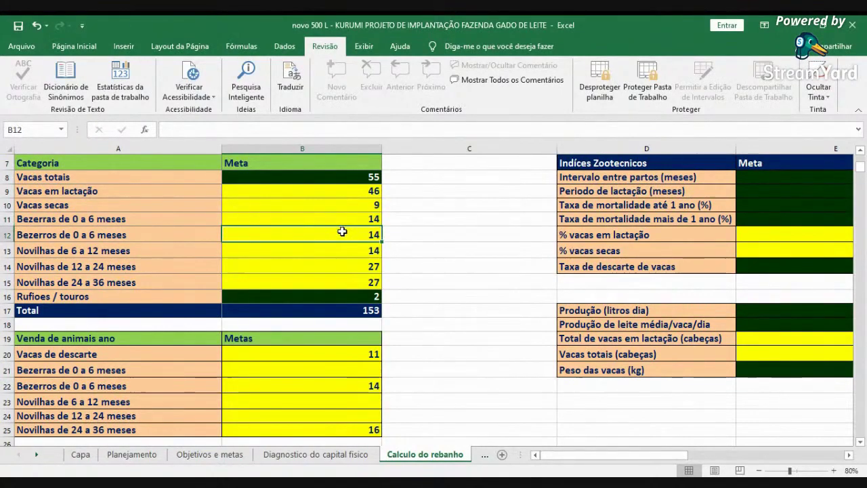
pyautogui.click(347, 252)
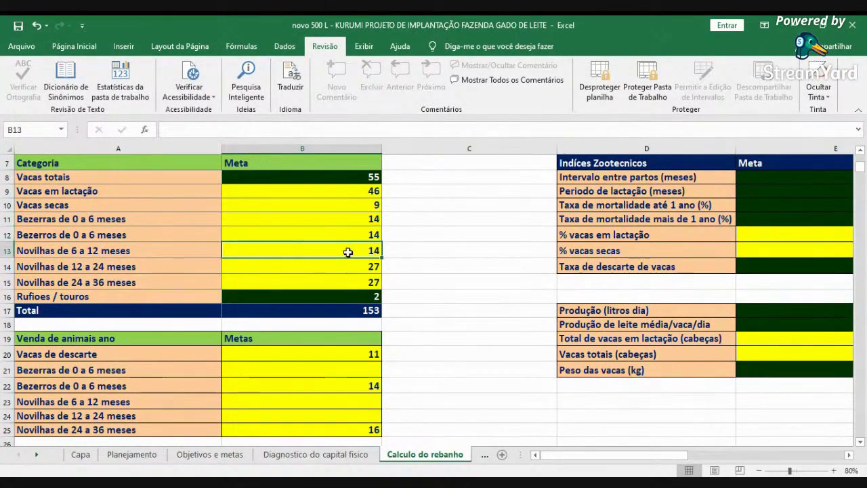
pyautogui.click(345, 269)
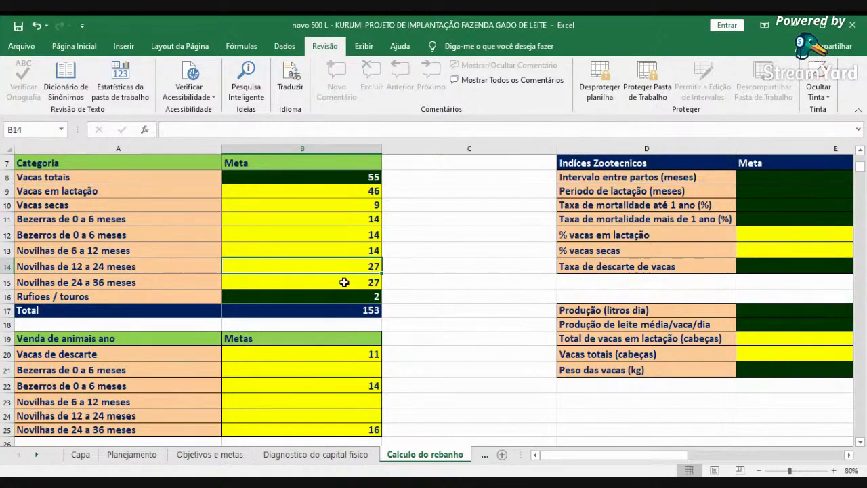
pyautogui.click(333, 282)
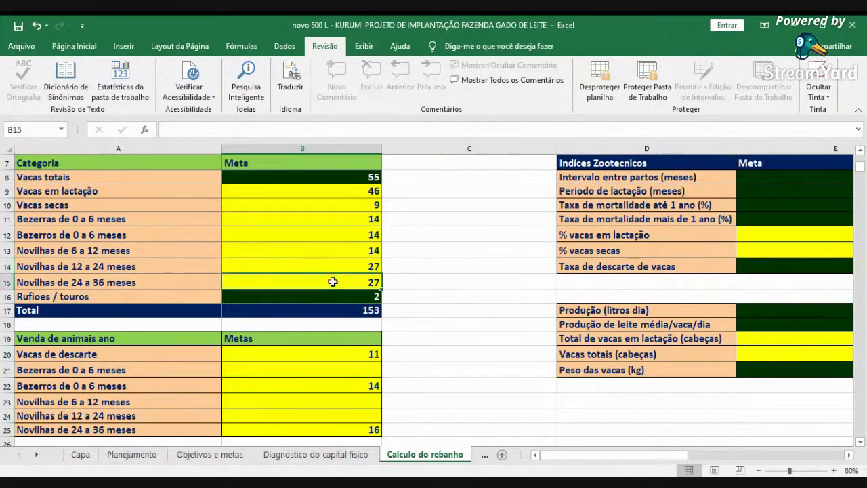
pyautogui.click(323, 296)
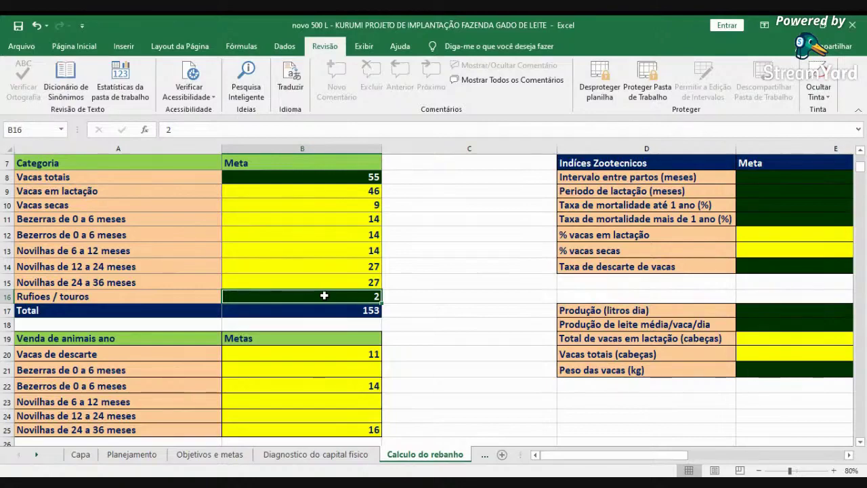
# - Review the yearly animal sales targets for cull cows, male calves of 0 to 6 months and heifers of 24 to 36 months
pyautogui.scroll(-2, 213, 204)
pyautogui.click(304, 268)
pyautogui.click(333, 296)
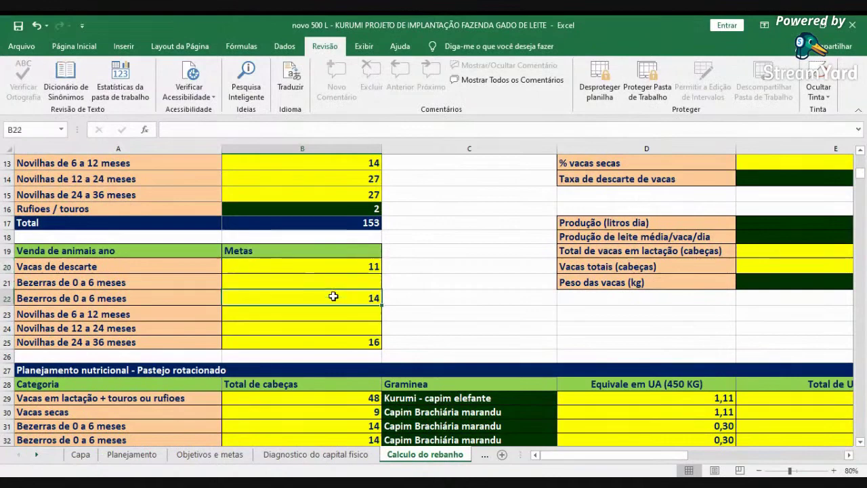
pyautogui.click(349, 344)
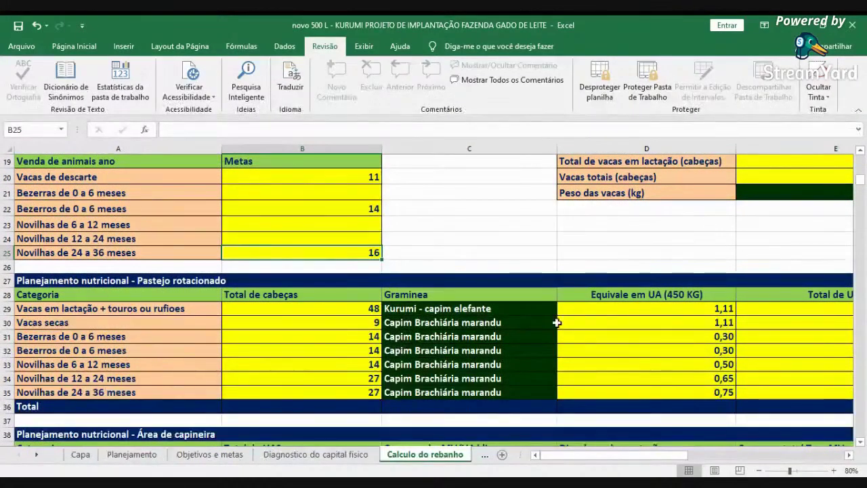
# - Examine the rotational grazing plan, from the grass used for lactating cows to the paddock, rest and occupation columns
pyautogui.click(497, 309)
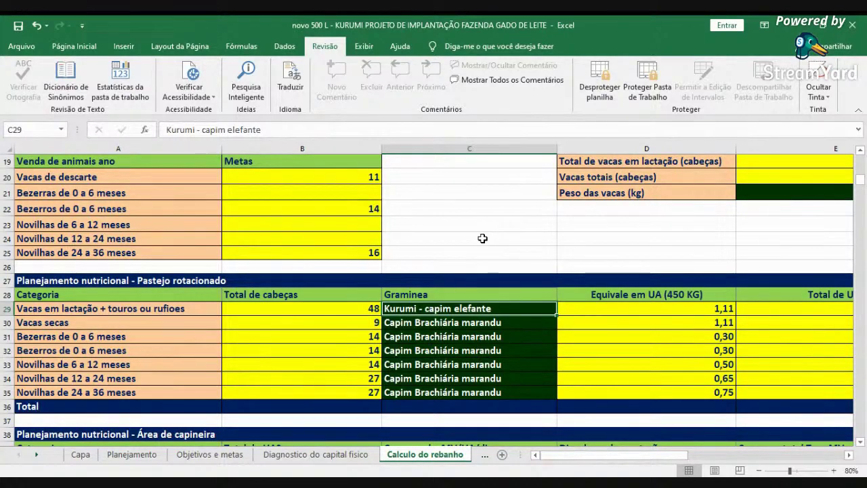
pyautogui.click(817, 459)
pyautogui.click(817, 459)
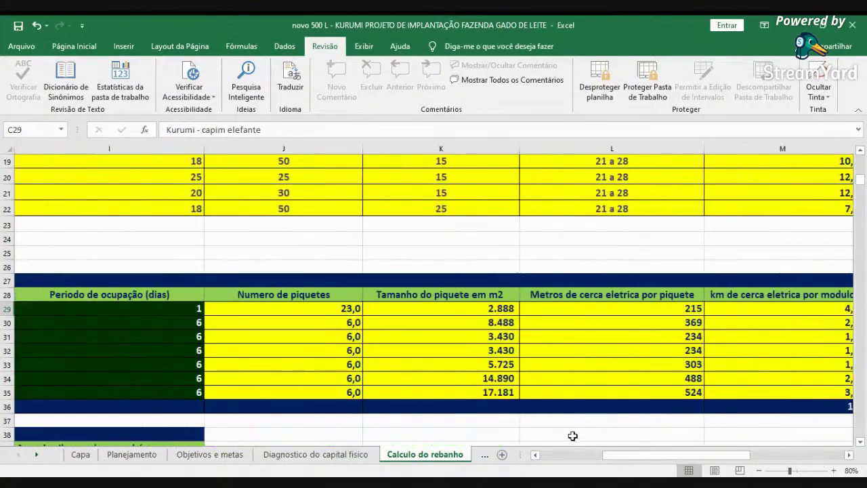
pyautogui.hscroll(-5, 573, 436)
pyautogui.scroll(1, 413, 332)
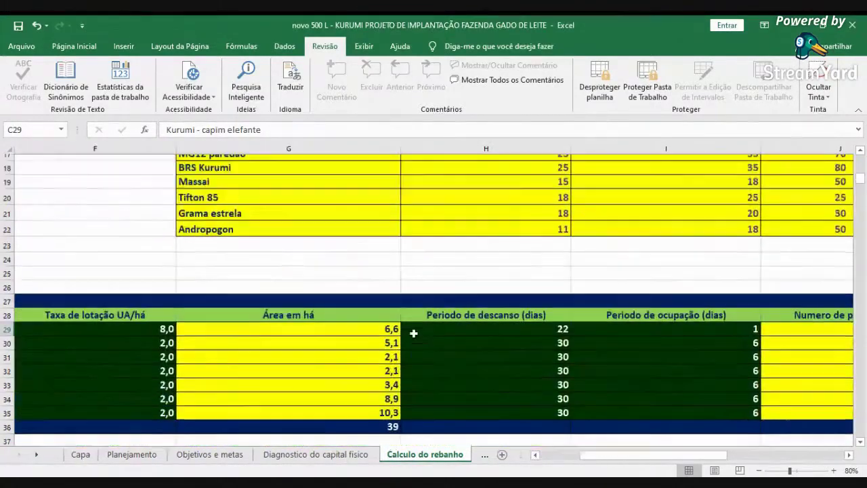
# - Go through the grasses in the dry matter production table one by one, from Braquiarão to Andropogon
pyautogui.scroll(5, 413, 333)
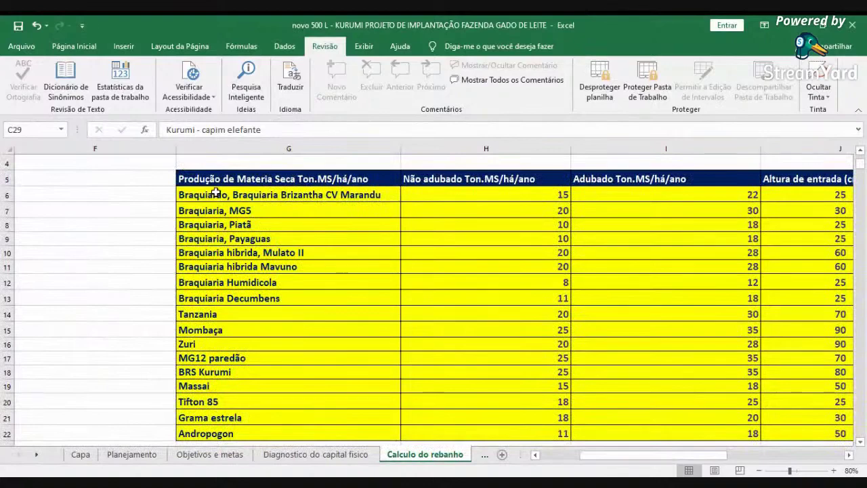
pyautogui.click(215, 193)
pyautogui.click(218, 210)
pyautogui.click(222, 224)
pyautogui.click(225, 238)
pyautogui.click(237, 252)
pyautogui.click(241, 266)
pyautogui.click(242, 283)
pyautogui.click(246, 298)
pyautogui.click(217, 315)
pyautogui.click(236, 330)
pyautogui.click(210, 345)
pyautogui.click(217, 359)
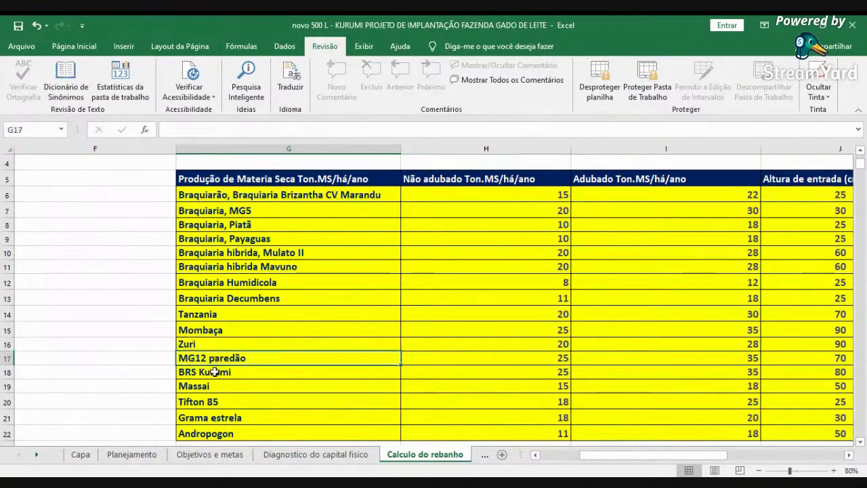
pyautogui.click(214, 371)
pyautogui.click(206, 386)
pyautogui.click(214, 401)
pyautogui.click(225, 418)
pyautogui.scroll(-1, 248, 398)
pyautogui.click(252, 385)
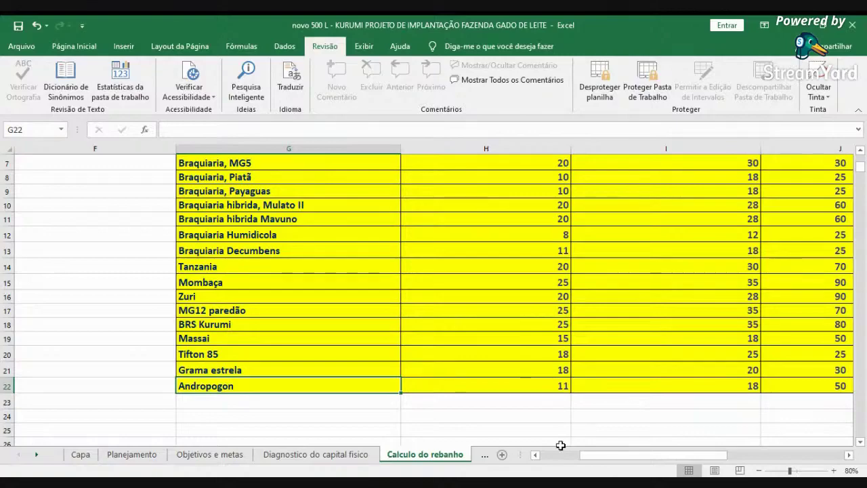
# - Examine the grass table's grazing losses, rainy period in days and stocking rates for fertilized and unfertilized pasture
pyautogui.scroll(1, 811, 407)
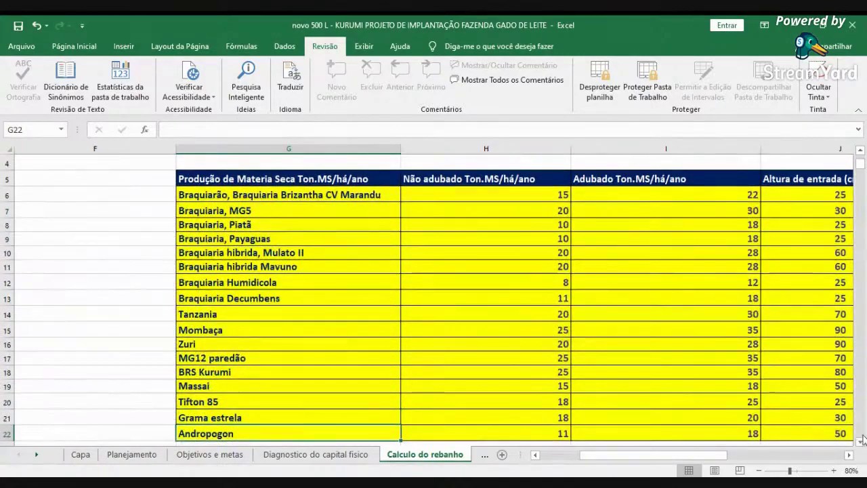
pyautogui.click(848, 454)
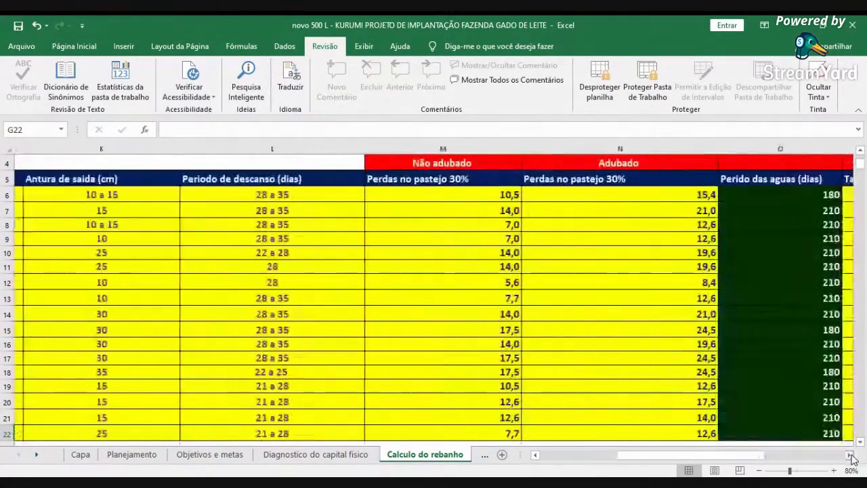
pyautogui.click(848, 454)
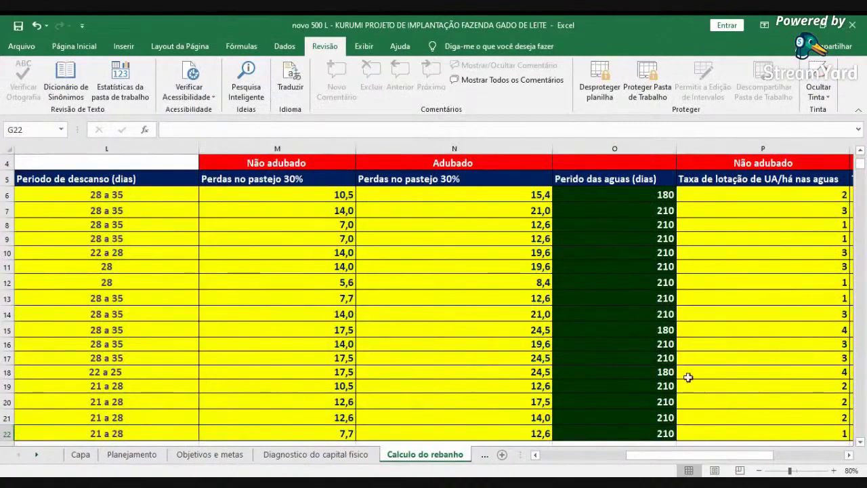
pyautogui.click(661, 194)
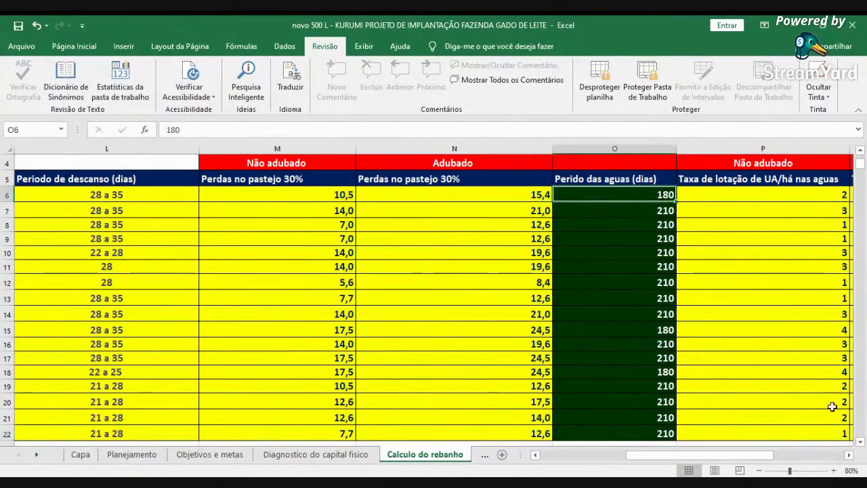
pyautogui.click(849, 455)
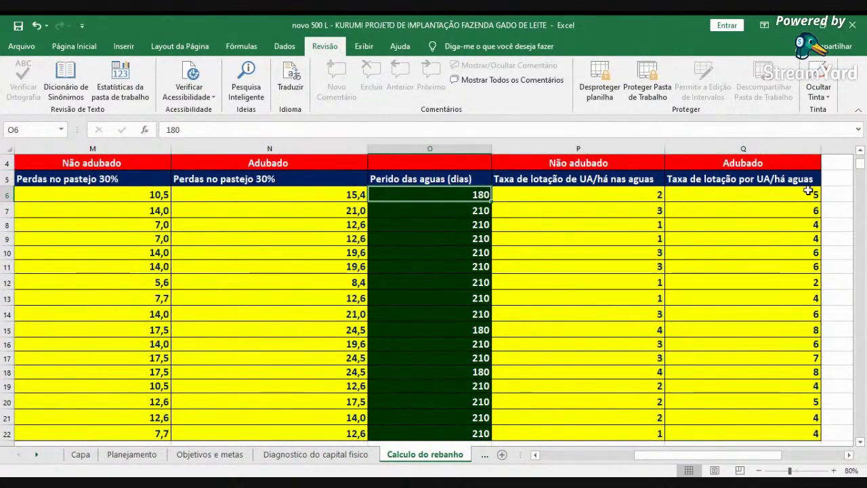
# - Return to the BRS Kurumi row and check its unfertilized and fertilized dry matter production per hectare per year
pyautogui.press('Left')
pyautogui.press('Left')
pyautogui.press('Left')
pyautogui.press('Left')
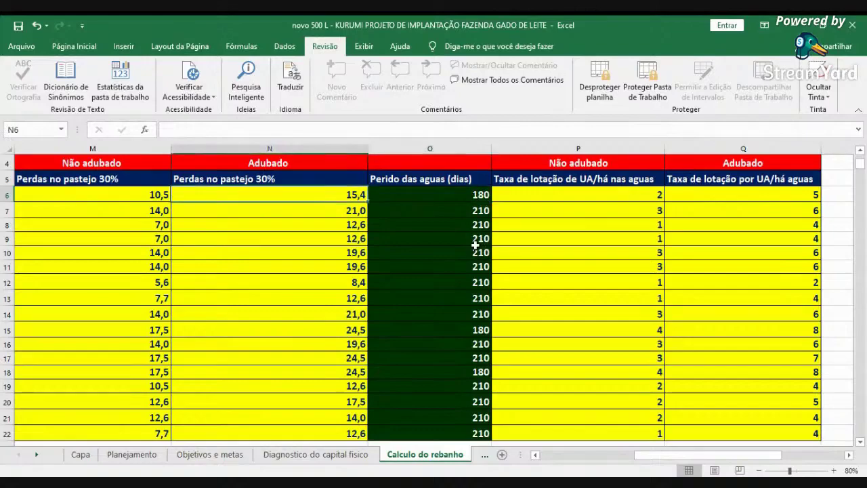
pyautogui.press('Left')
pyautogui.press('Left')
pyautogui.press('Left')
pyautogui.press('Left')
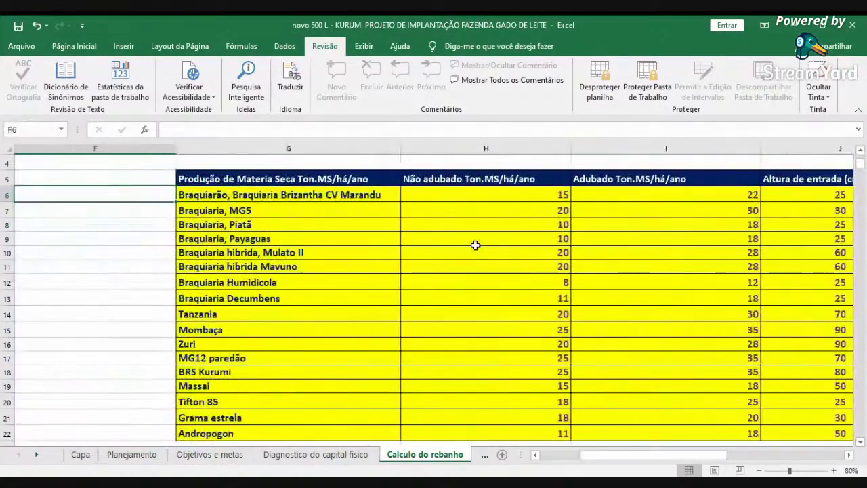
pyautogui.press('Down')
pyautogui.press('Down')
pyautogui.press('Down')
pyautogui.press('Down')
pyautogui.press('Down')
pyautogui.press('Down')
pyautogui.press('Down')
pyautogui.press('Down')
pyautogui.press('Down')
pyautogui.press('Down')
pyautogui.press('Down')
pyautogui.press('Down')
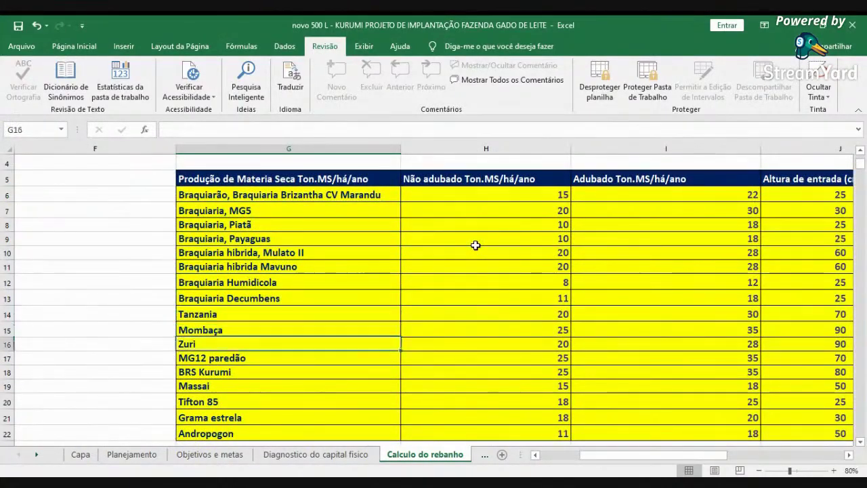
pyautogui.press('Right')
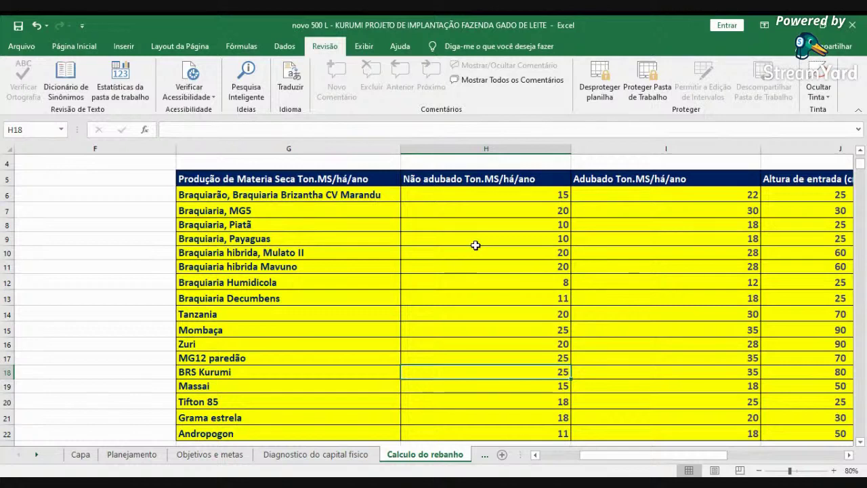
pyautogui.press('Right')
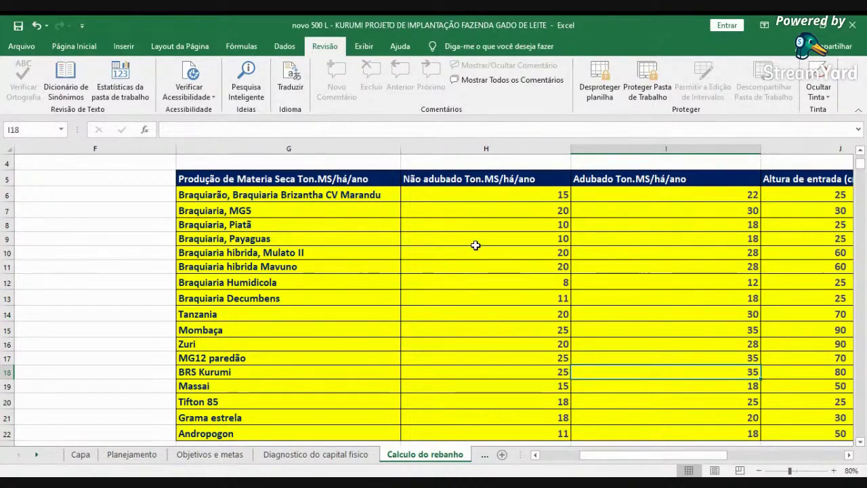
# - Examine the BRS Kurumi row from entry and exit heights through rest period, grazing losses and rainy period to the stocking rates
pyautogui.press('Right')
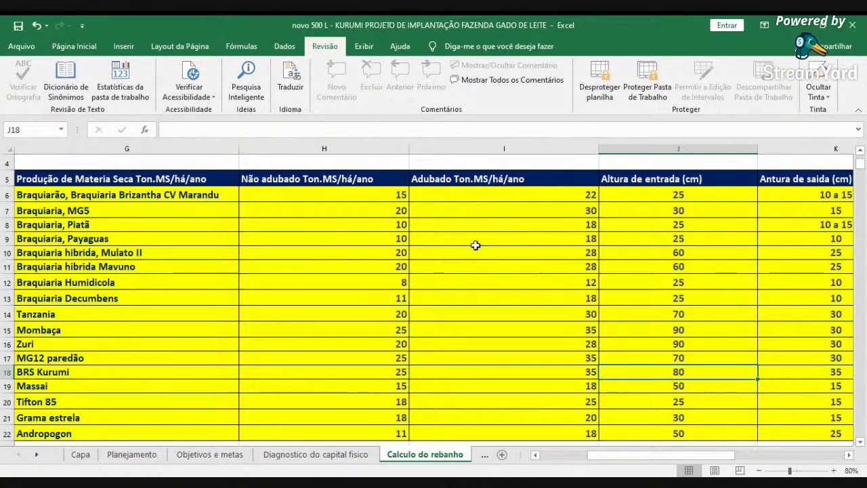
pyautogui.press('Right')
pyautogui.press('Right')
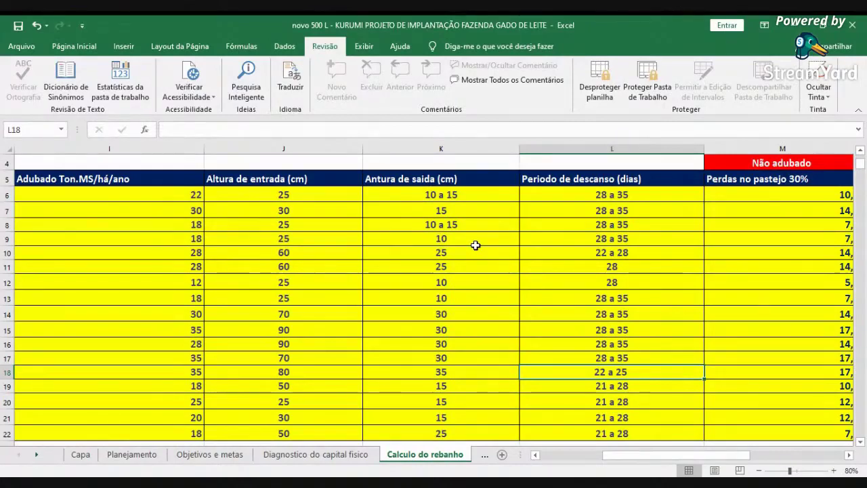
pyautogui.press('Right')
pyautogui.press('Right')
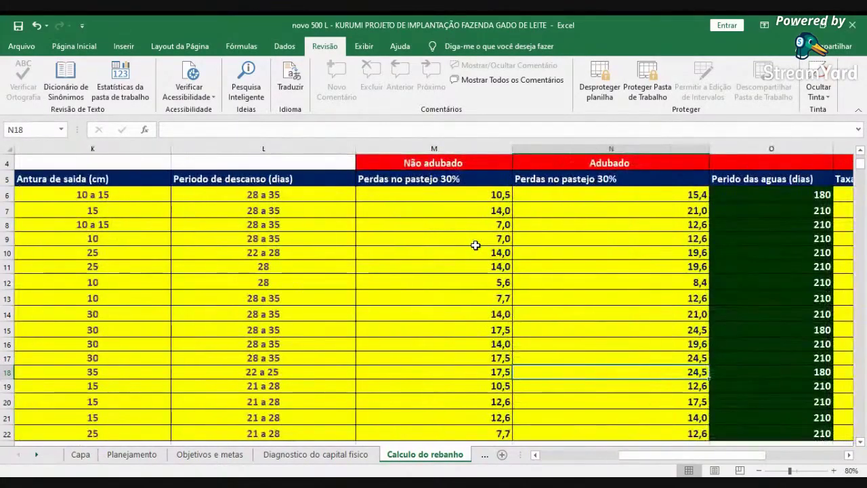
pyautogui.press('Right')
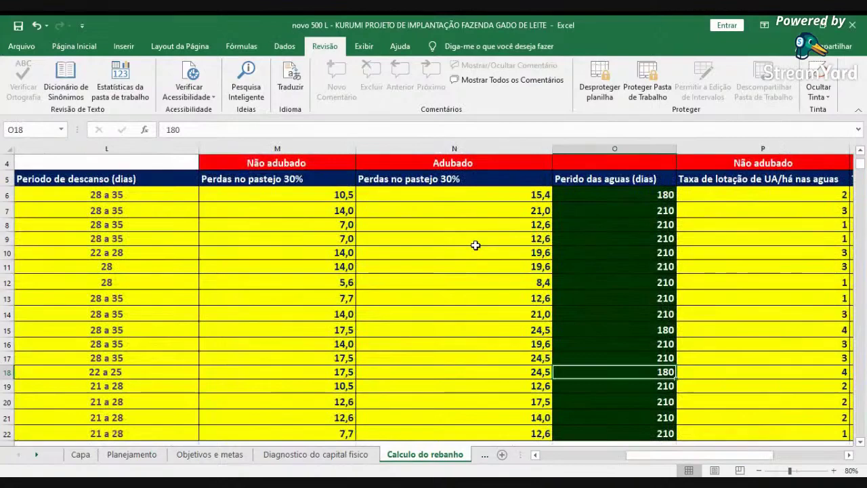
pyautogui.press('Right')
pyautogui.press('Right')
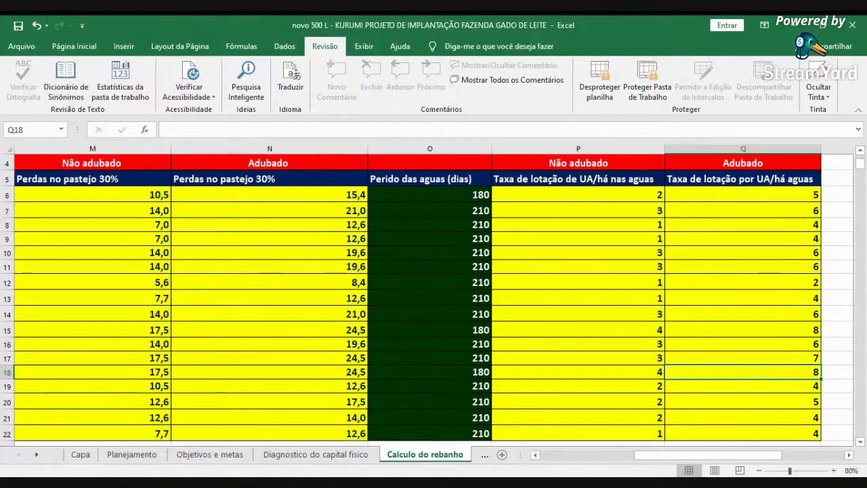
# - Return to the rotational grazing plan and check the head count and grass for lactating cows and bulls
pyautogui.moveTo(607, 455); pyautogui.dragTo(551, 459)
pyautogui.scroll(-5, 333, 313)
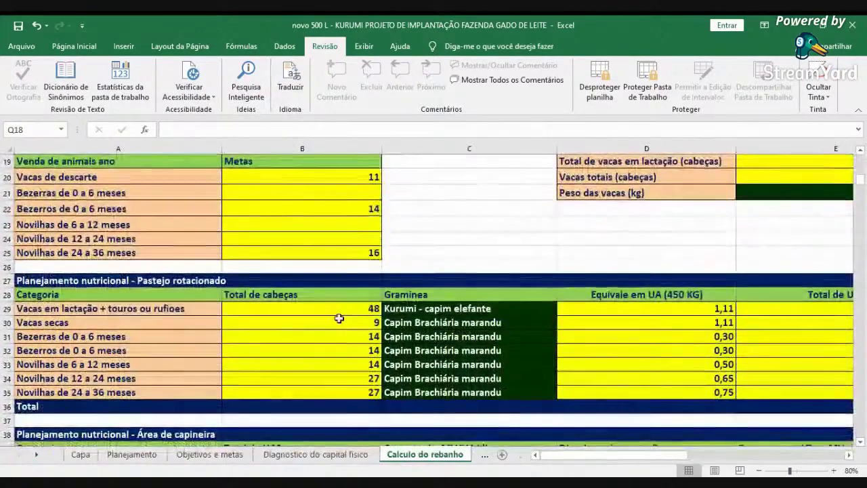
pyautogui.click(333, 313)
pyautogui.press('Right')
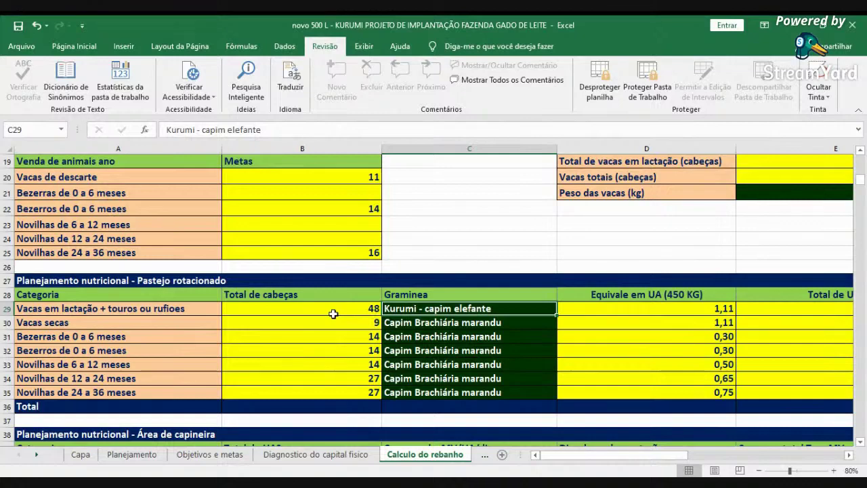
# - Set the rainy period for Tifton 85 in the grass table to 180 days and check its stocking rates
pyautogui.click(826, 456)
pyautogui.scroll(2, 820, 418)
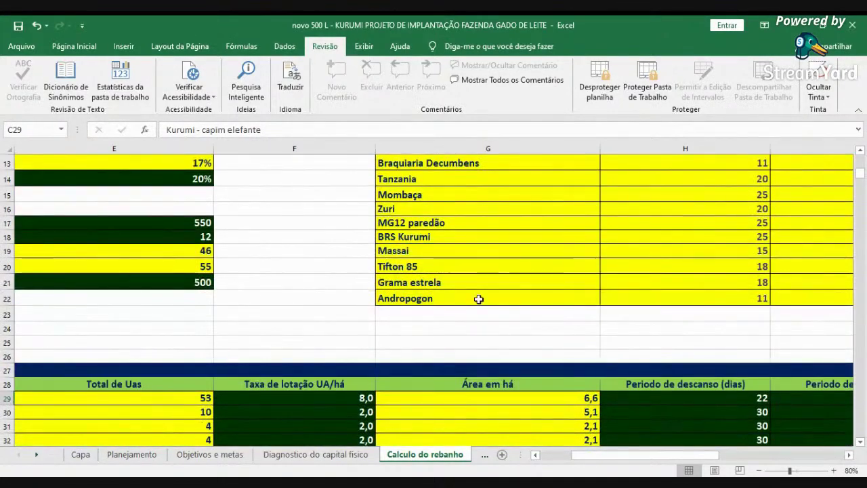
pyautogui.click(496, 267)
pyautogui.press('Right')
pyautogui.press('Right')
pyautogui.press('Right')
pyautogui.press('Right')
pyautogui.press('Right')
pyautogui.press('Right')
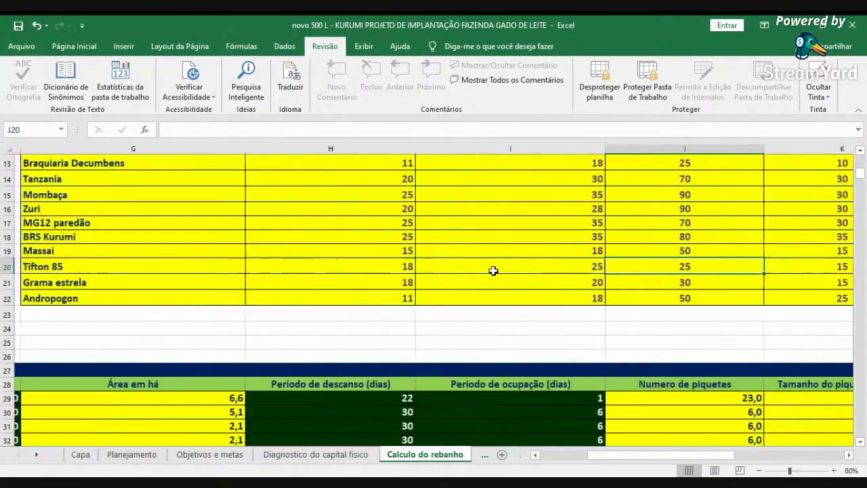
pyautogui.press('Right')
pyautogui.press('Right')
pyautogui.press('Right')
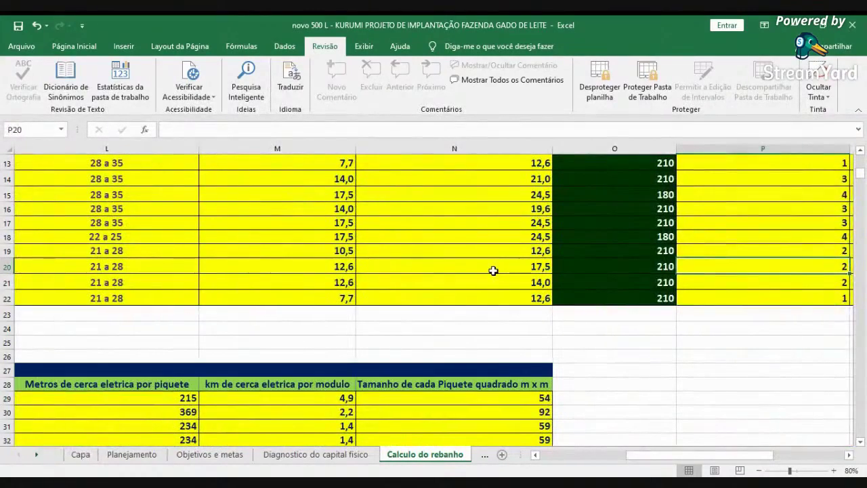
pyautogui.press('Left')
pyautogui.write('180')
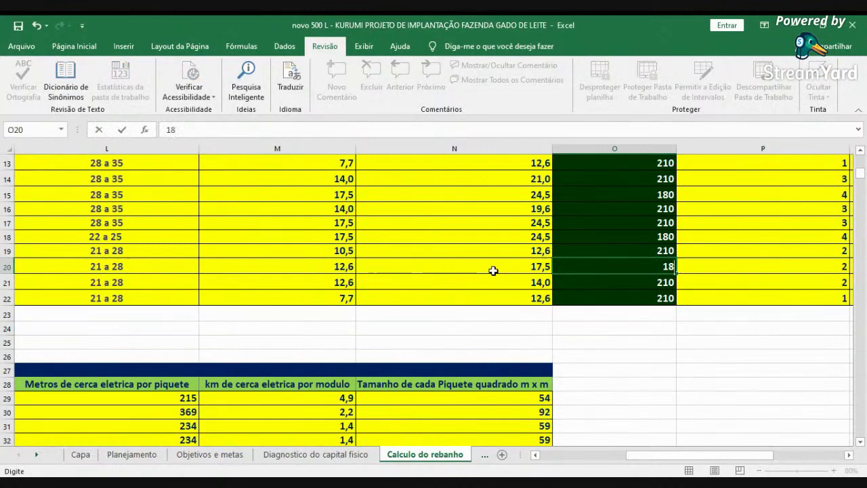
pyautogui.press('Right')
pyautogui.press('Right')
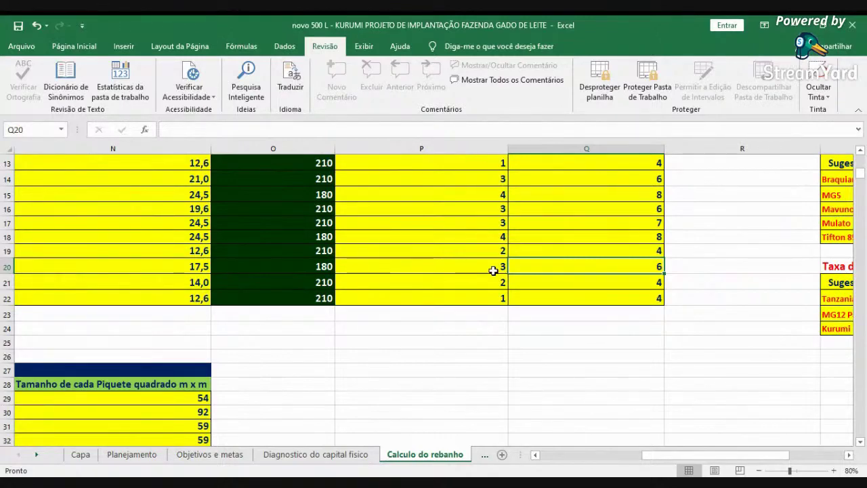
# - Go back to the rotational grazing plan and review the grasses assigned to lactating cows and dry cows
pyautogui.press('Left')
pyautogui.press('Left')
pyautogui.press('Left')
pyautogui.press('Left')
pyautogui.press('Left')
pyautogui.press('Left')
pyautogui.press('Left')
pyautogui.press('Left')
pyautogui.press('Left')
pyautogui.press('Left')
pyautogui.press('Left')
pyautogui.press('Left')
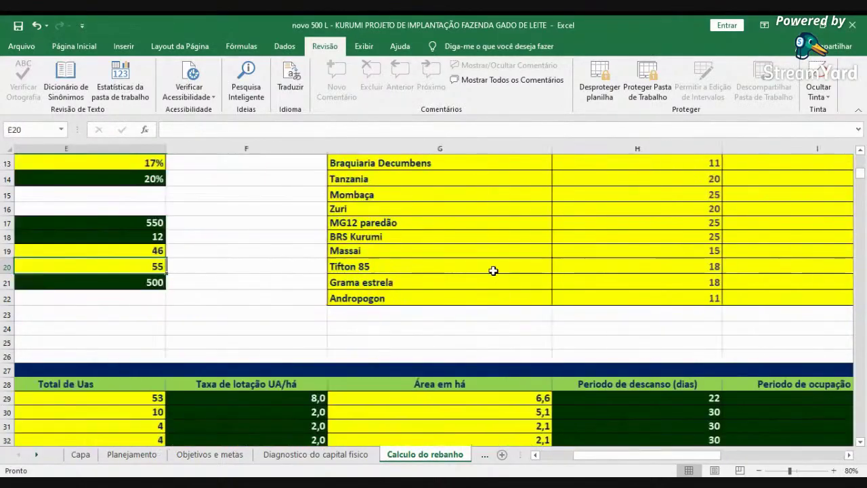
pyautogui.press('Left')
pyautogui.press('Left')
pyautogui.press('Left')
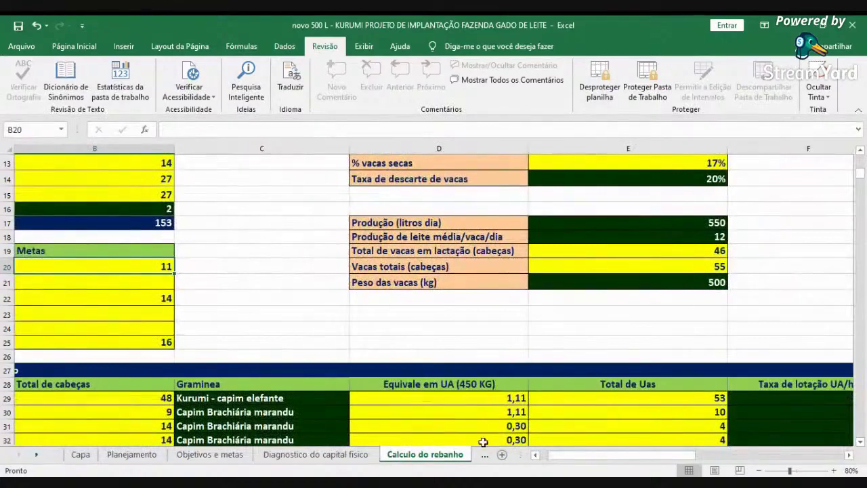
pyautogui.scroll(-3, 459, 407)
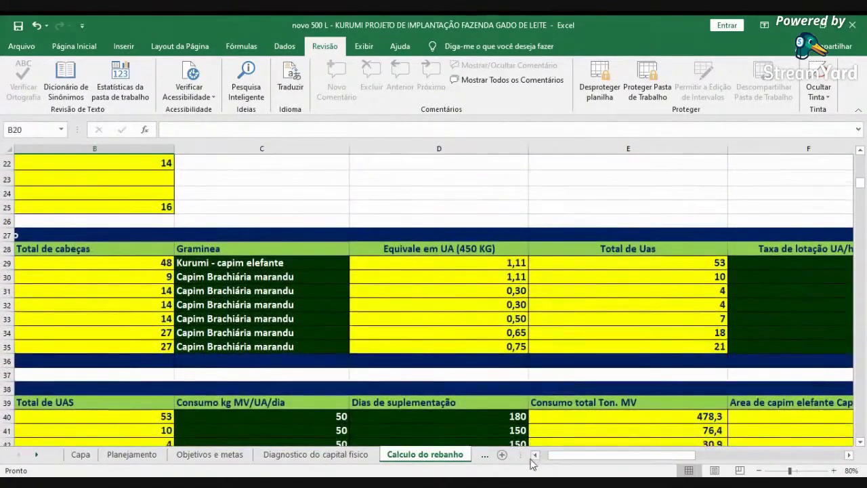
pyautogui.click(534, 455)
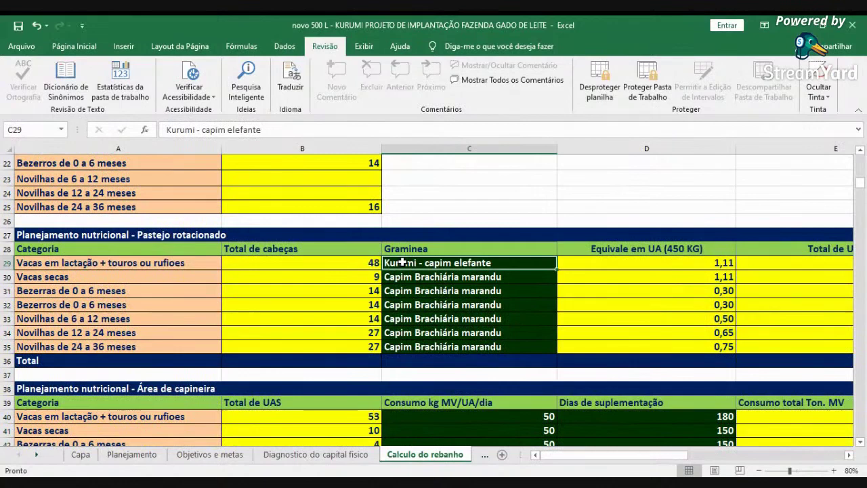
pyautogui.click(434, 277)
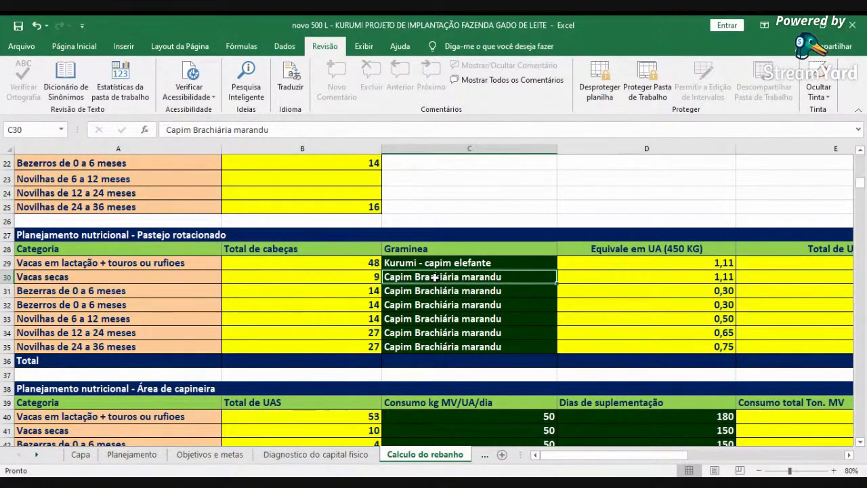
# - Compare the herd composition's lactating cows and bulls with their combined head count and grass in the rotational grazing plan
pyautogui.scroll(6, 302, 265)
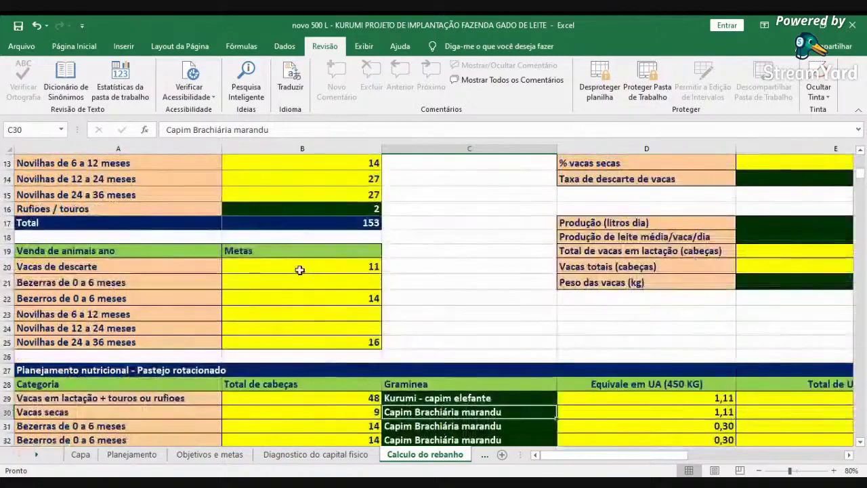
pyautogui.click(342, 238)
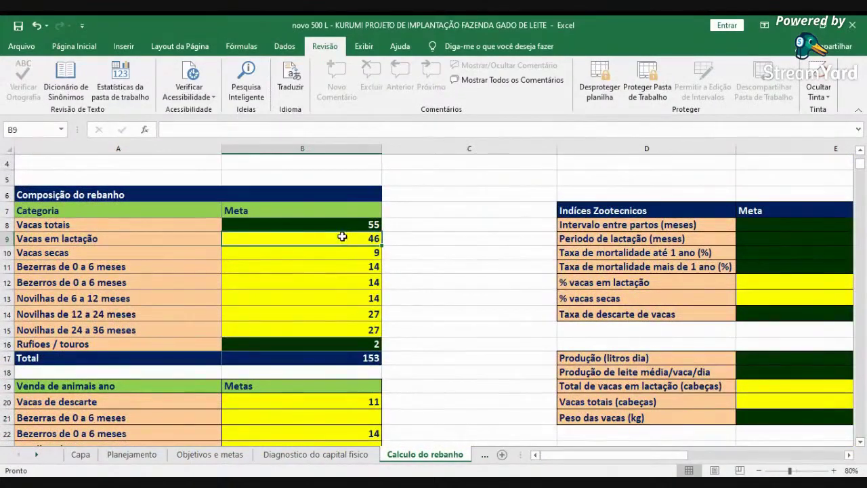
pyautogui.click(340, 343)
pyautogui.scroll(-4, 344, 344)
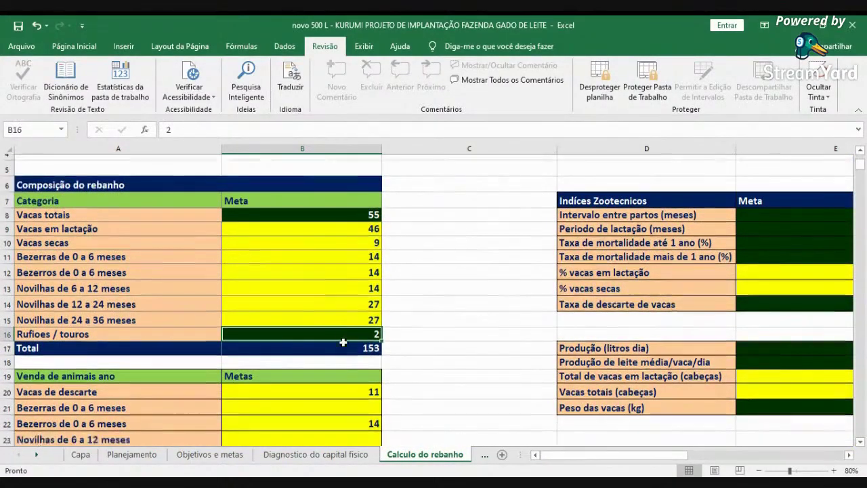
pyautogui.scroll(-1, 344, 345)
pyautogui.click(342, 308)
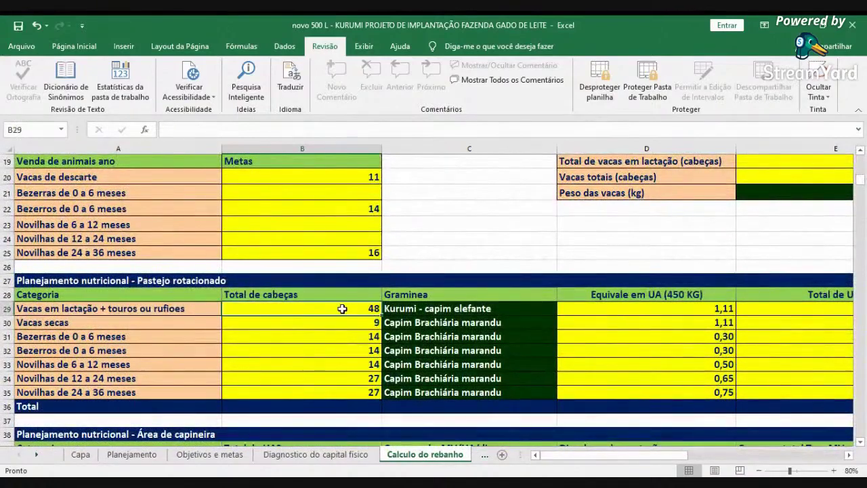
pyautogui.click(428, 309)
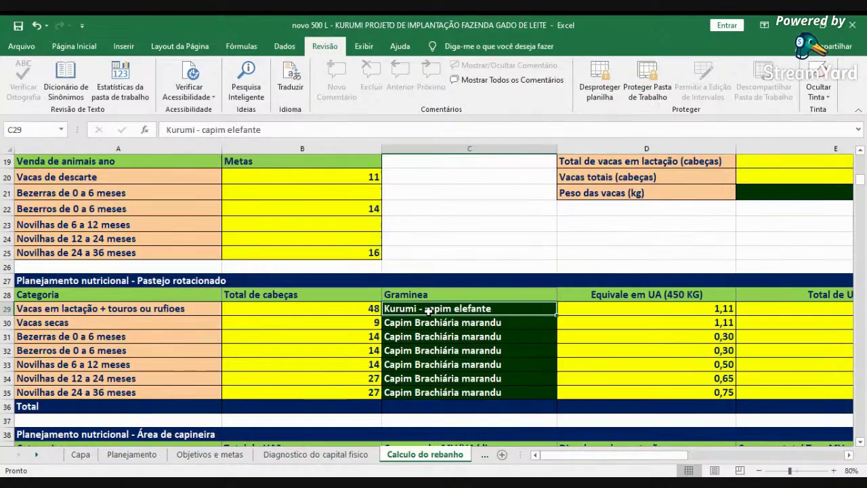
pyautogui.scroll(2, 292, 385)
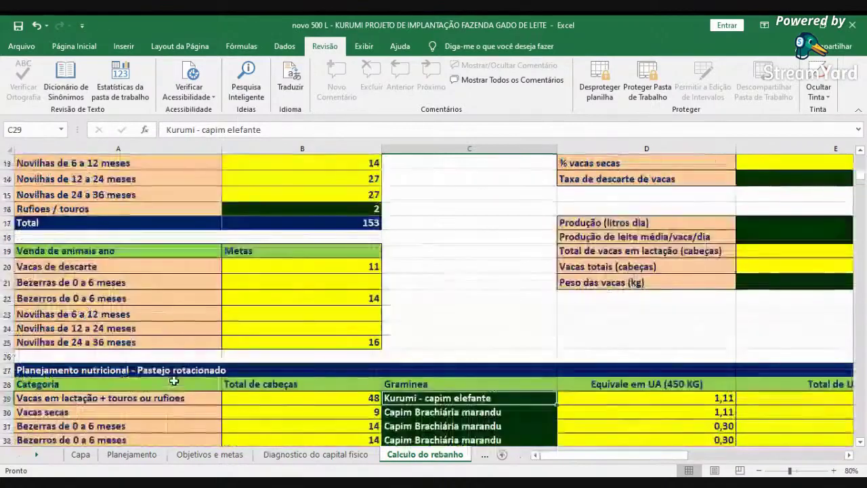
# - Set the Rufioes / touros target in the herd composition to 0
pyautogui.click(323, 206)
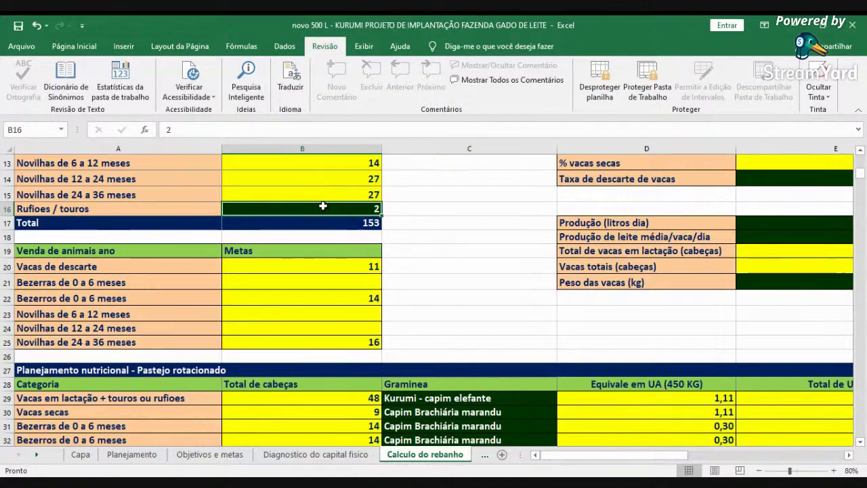
pyautogui.write('0')
pyautogui.press('Return')
pyautogui.press('Return')
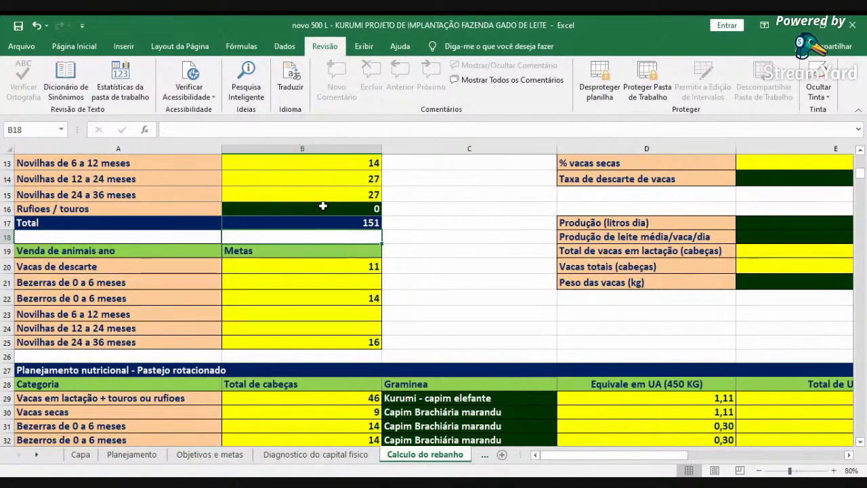
# - Change the Rufioes / touros target in the herd composition to 1
pyautogui.press('Up')
pyautogui.press('Up')
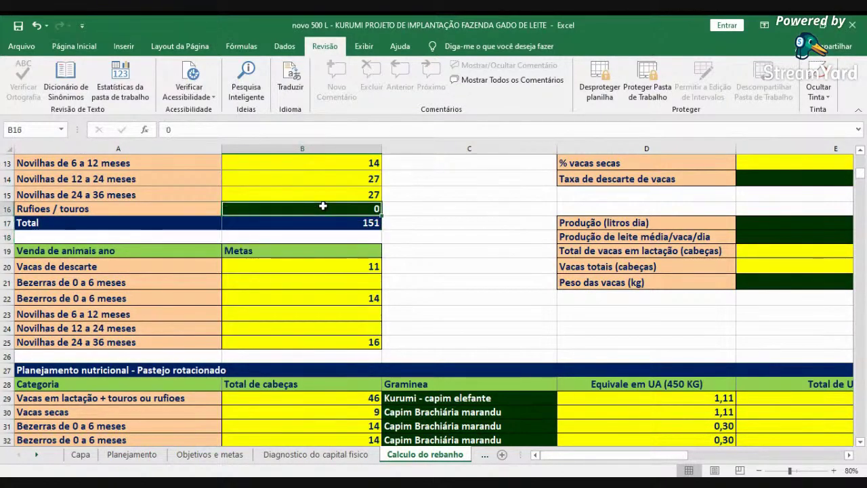
pyautogui.press('BackSpace')
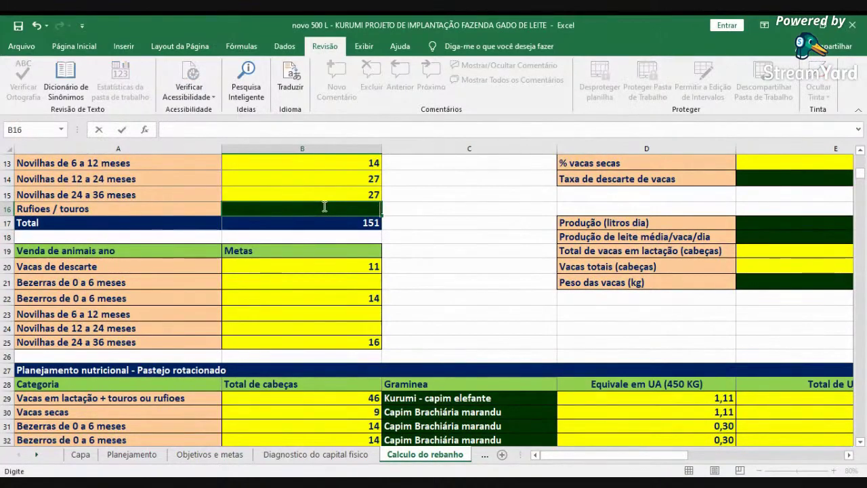
pyautogui.write('1')
pyautogui.press('Return')
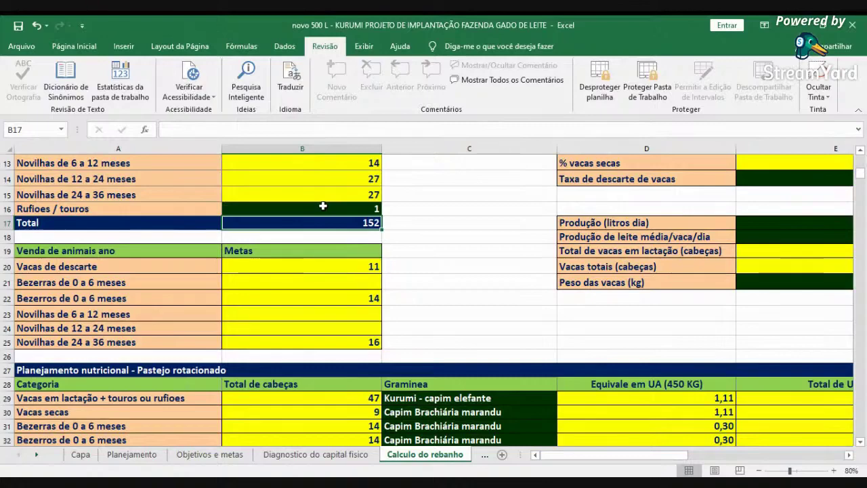
# - Review the herd composition, then check the head count for lactating cows and bulls in the rotational grazing plan
pyautogui.scroll(2, 327, 200)
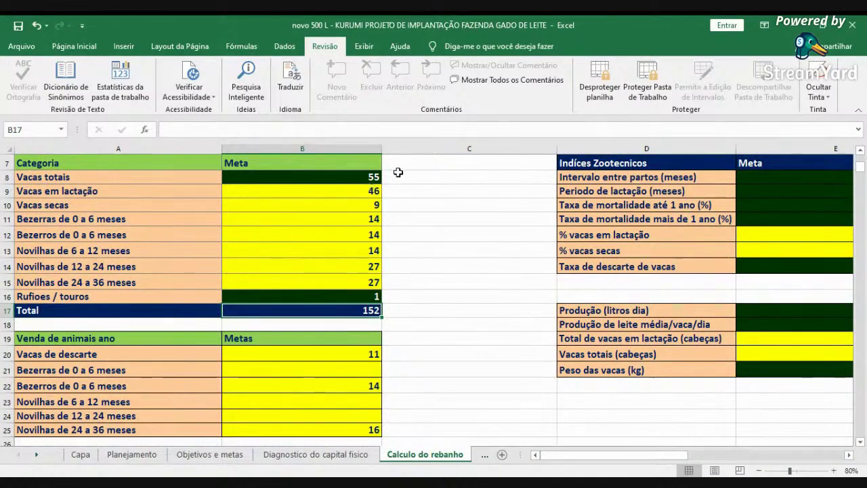
pyautogui.scroll(-2, 406, 249)
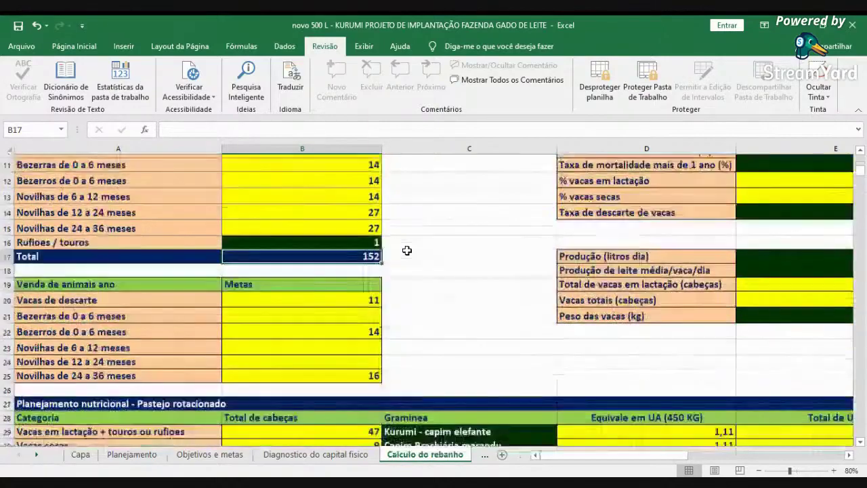
pyautogui.scroll(-2, 407, 249)
pyautogui.click(302, 161)
pyautogui.click(337, 308)
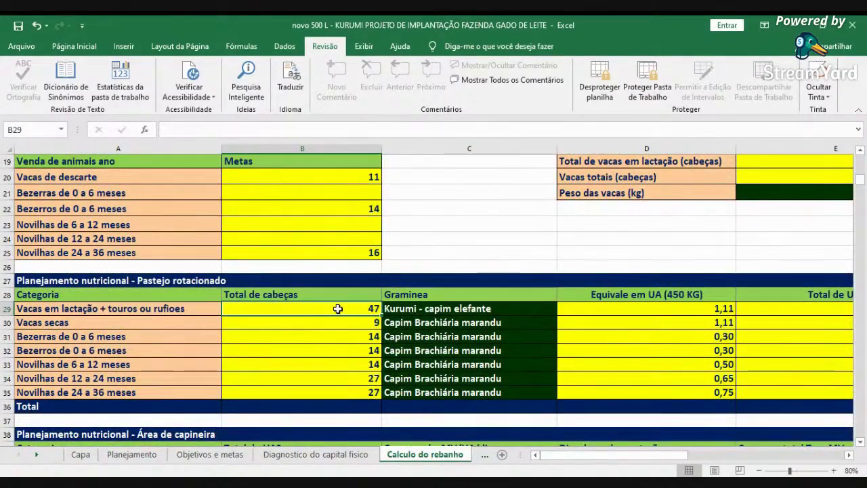
# - Examine the lactating cows row from grass and animal unit equivalence through total units and stocking rate to the area in hectares
pyautogui.press('Right')
pyautogui.press('Left')
pyautogui.press('Right')
pyautogui.press('Right')
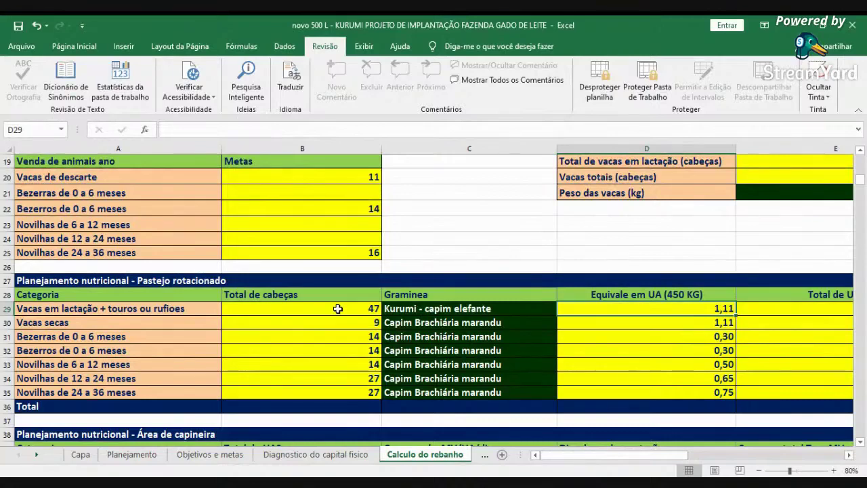
pyautogui.press('Right')
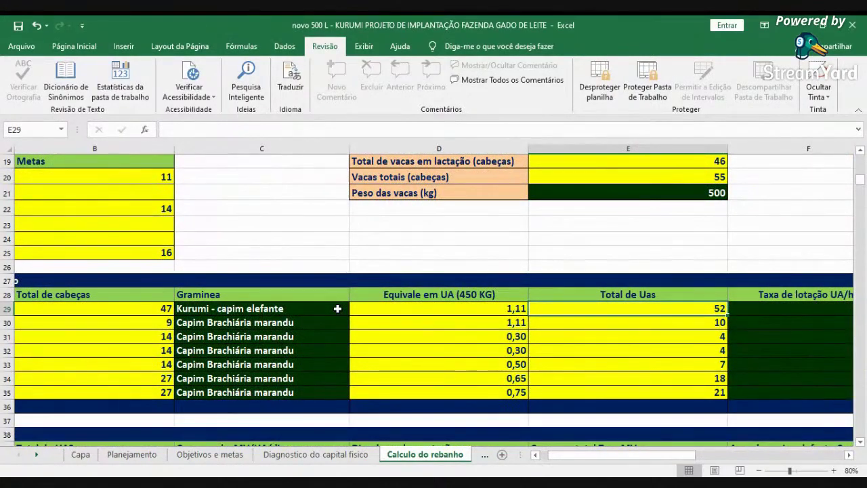
pyautogui.press('Right')
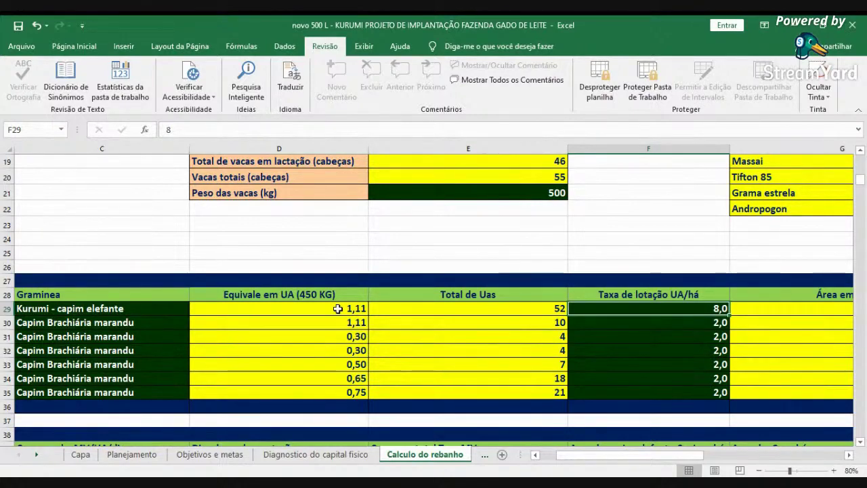
pyautogui.press('Right')
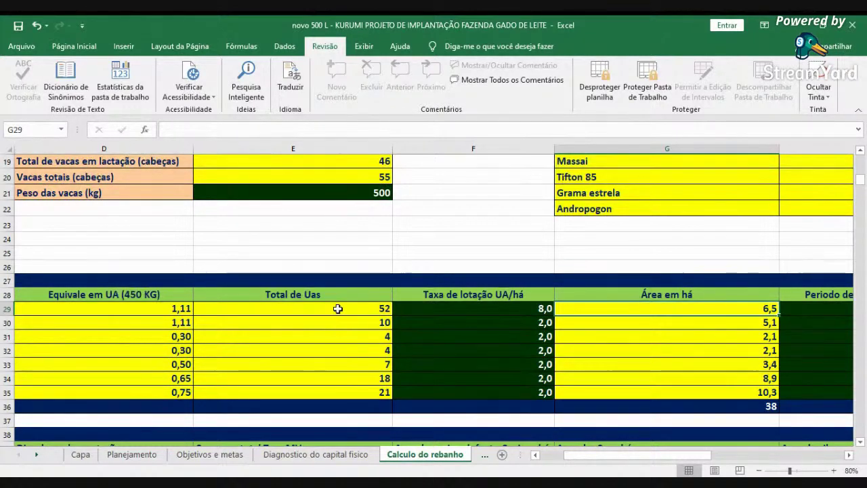
# - Review the lactating cows and bulls row of the rotational grazing plan from head count across to area in hectares
pyautogui.press('Left')
pyautogui.press('Left')
pyautogui.press('Left')
pyautogui.press('Left')
pyautogui.press('Left')
pyautogui.press('Left')
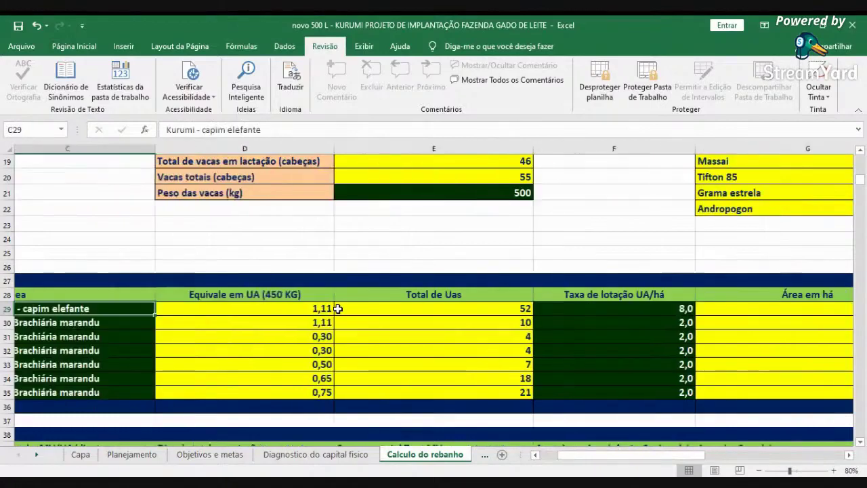
pyautogui.press('Right')
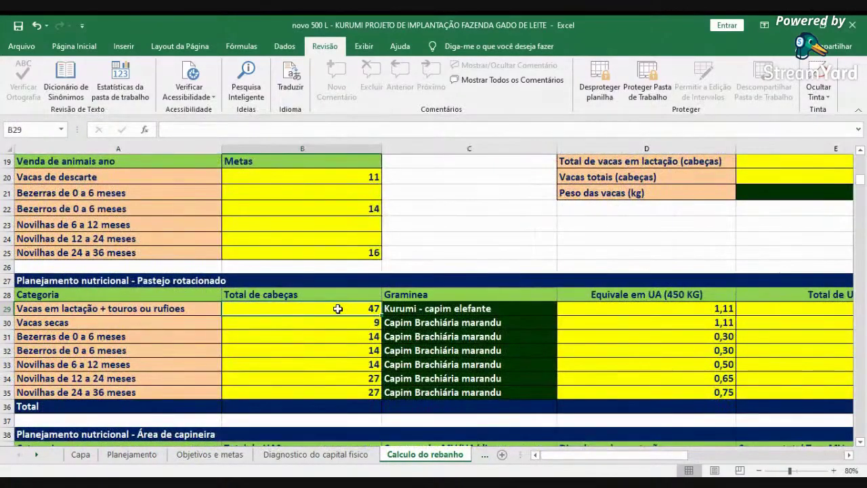
pyautogui.press('Right')
pyautogui.press('Right')
pyautogui.press('Right')
pyautogui.press('Right')
pyautogui.press('Right')
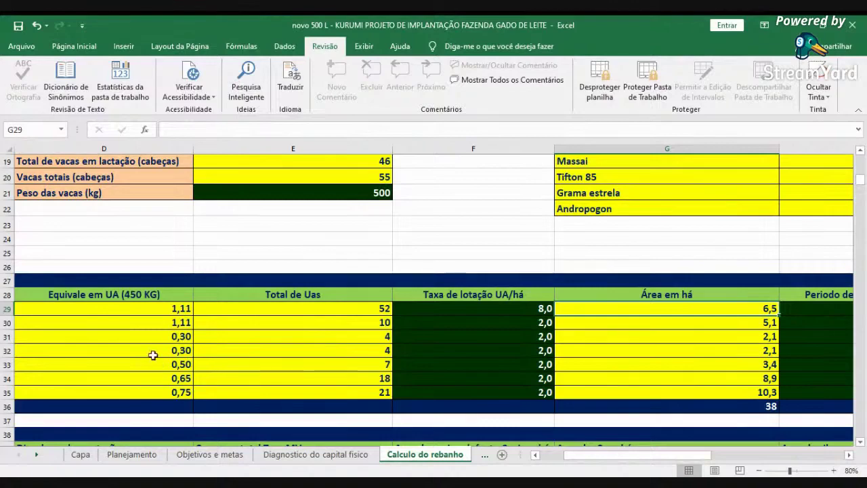
# - Review the daily milk production and cow totals, then the calving interval, lactation period and percentages of lactating and dry cows
pyautogui.scroll(2, 158, 365)
pyautogui.click(323, 220)
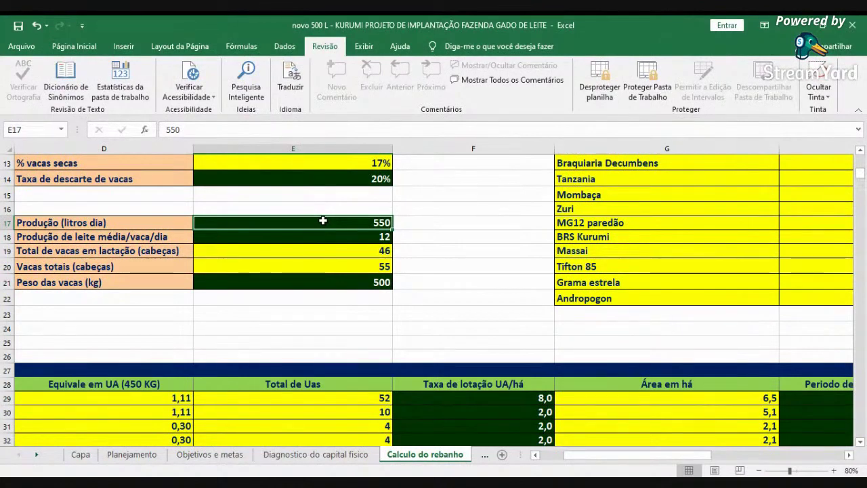
pyautogui.click(365, 252)
pyautogui.click(369, 268)
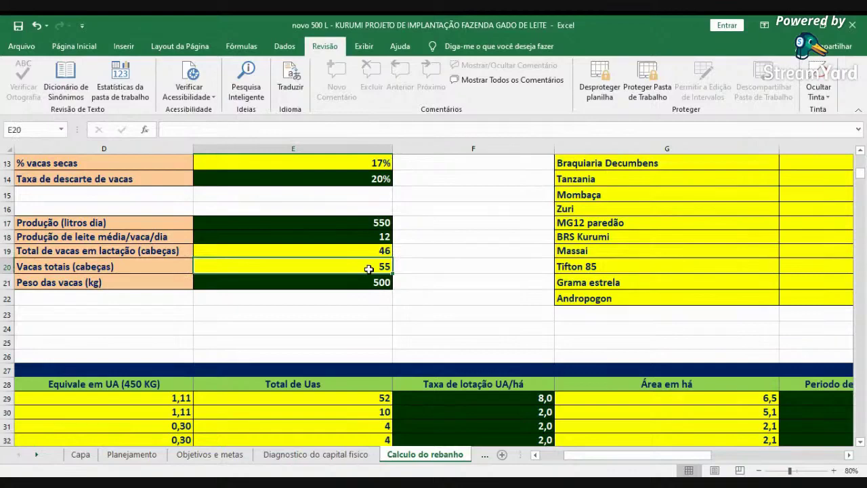
pyautogui.scroll(4, 378, 261)
pyautogui.click(363, 298)
pyautogui.click(352, 314)
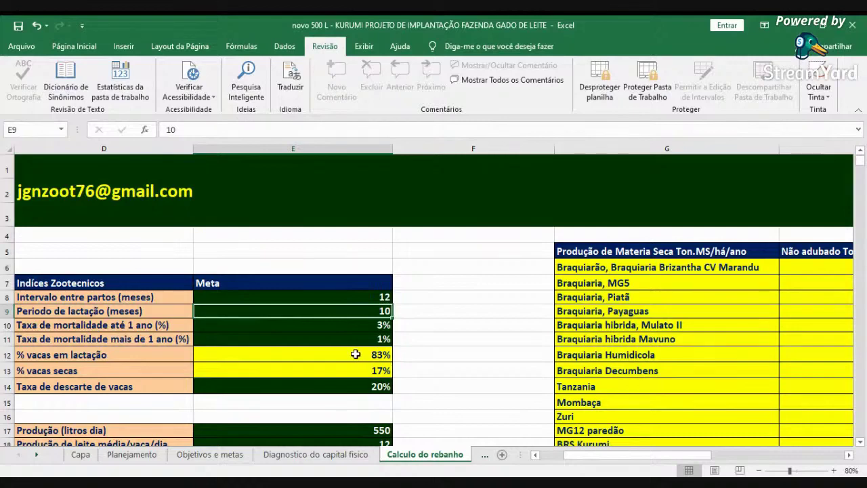
pyautogui.click(356, 354)
pyautogui.click(363, 372)
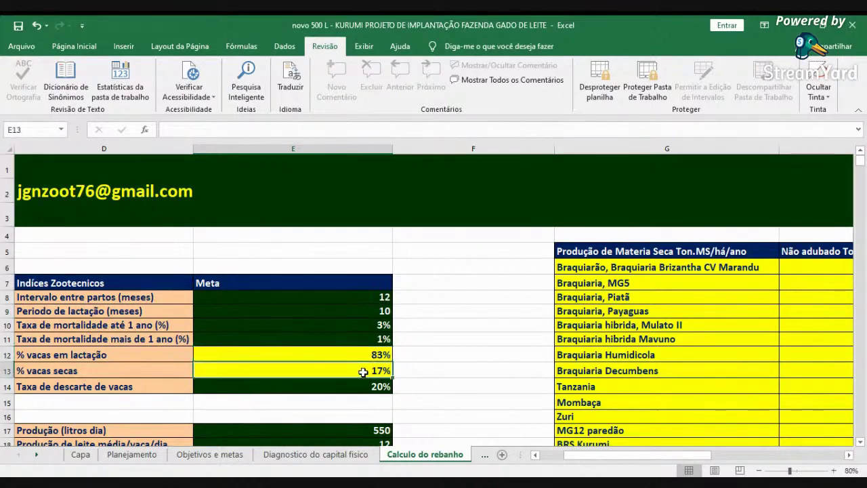
# - Compare the lactating cow total with the grazing area for lactating cows, checking the grass, animal units and stocking rate columns
pyautogui.scroll(-5, 417, 379)
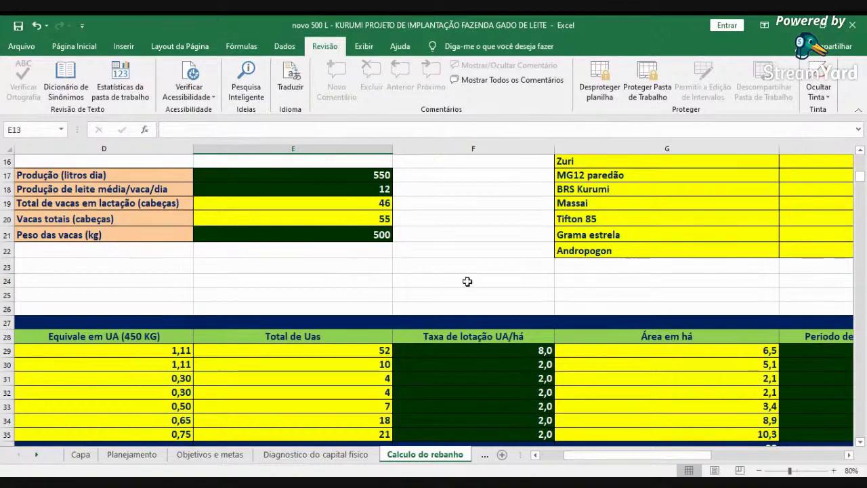
pyautogui.scroll(-1, 377, 259)
pyautogui.scroll(1, 345, 200)
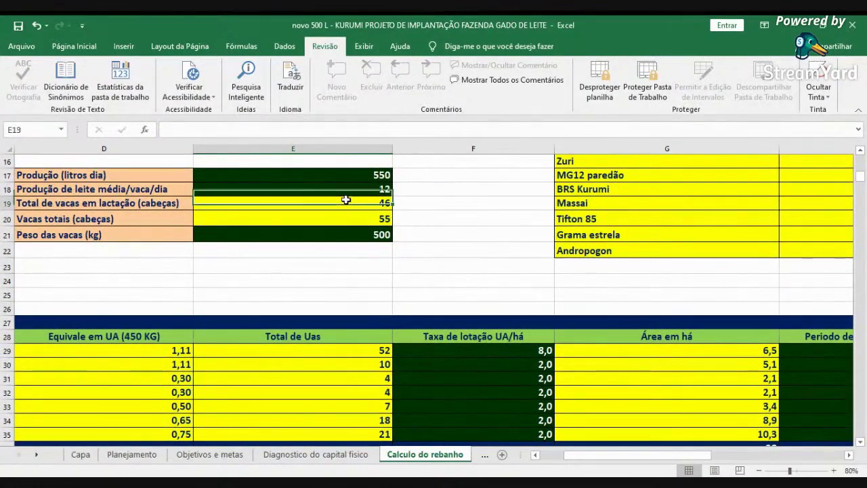
pyautogui.click(693, 352)
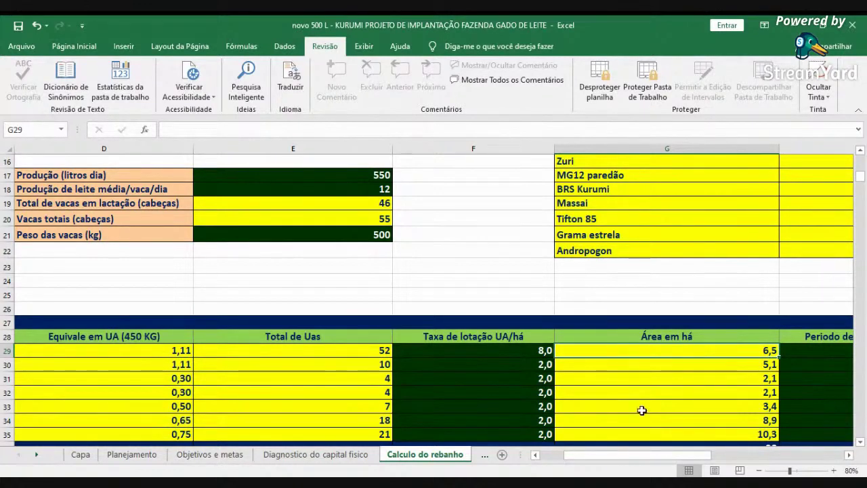
pyautogui.click(535, 455)
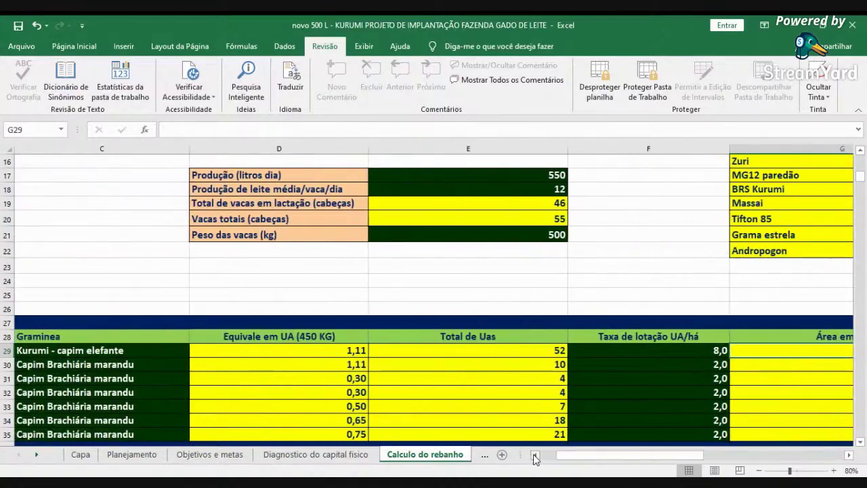
pyautogui.click(535, 455)
pyautogui.scroll(-1, 352, 355)
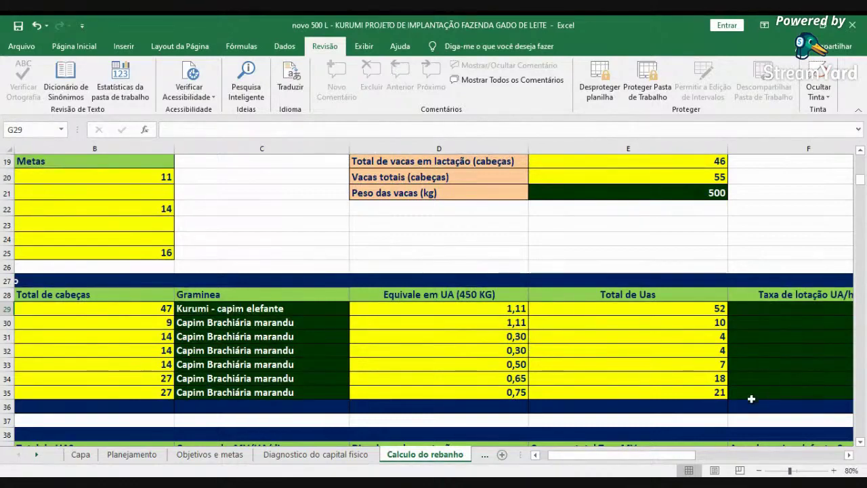
pyautogui.click(849, 455)
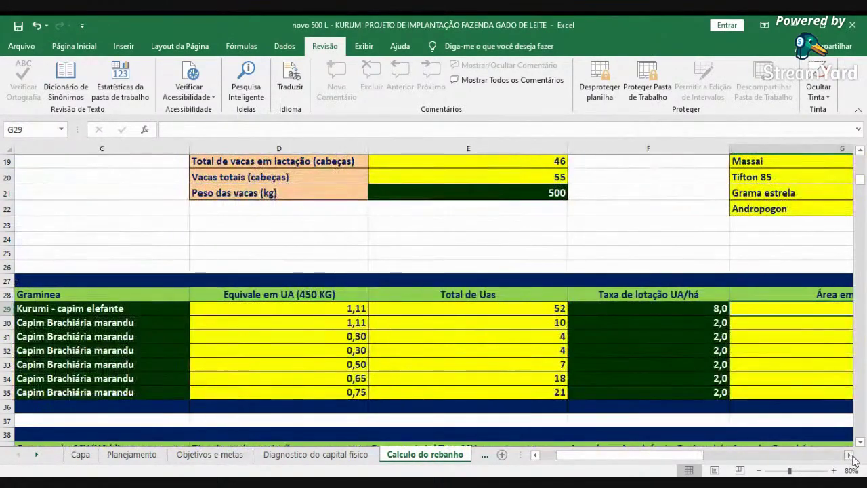
pyautogui.click(849, 455)
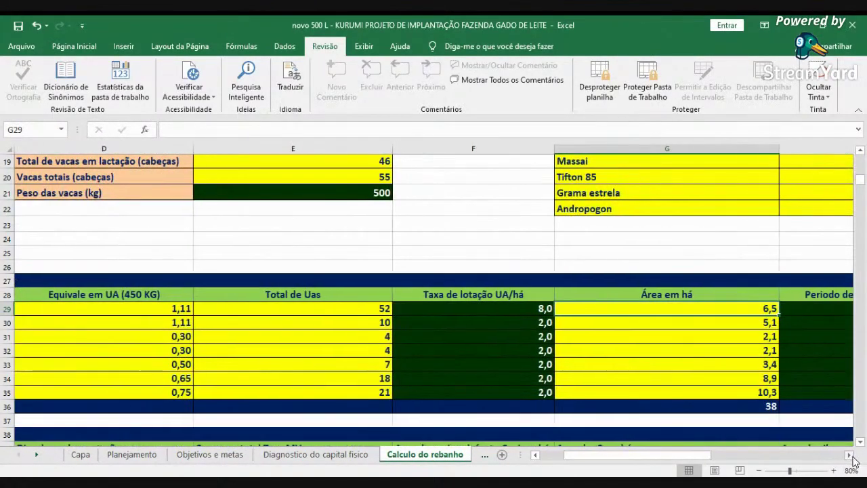
pyautogui.click(535, 455)
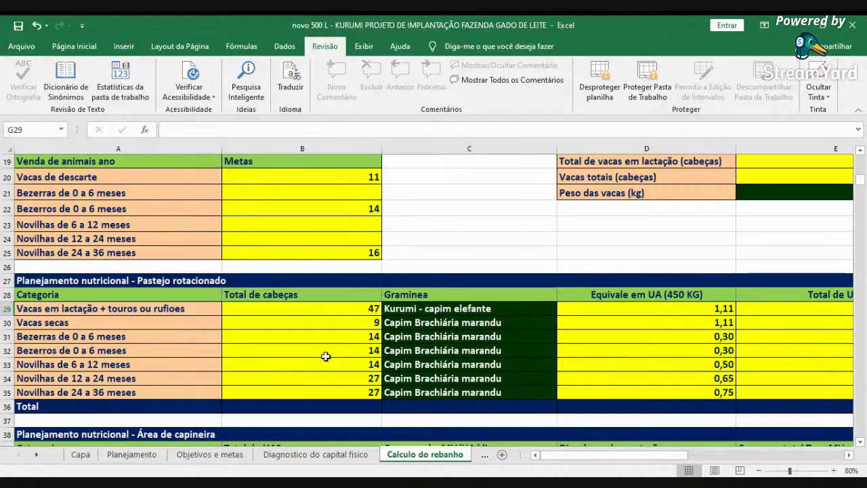
# - Review the herd composition and annual sales targets, then examine the dry cows row from grass to area in hectares
pyautogui.scroll(3, 354, 279)
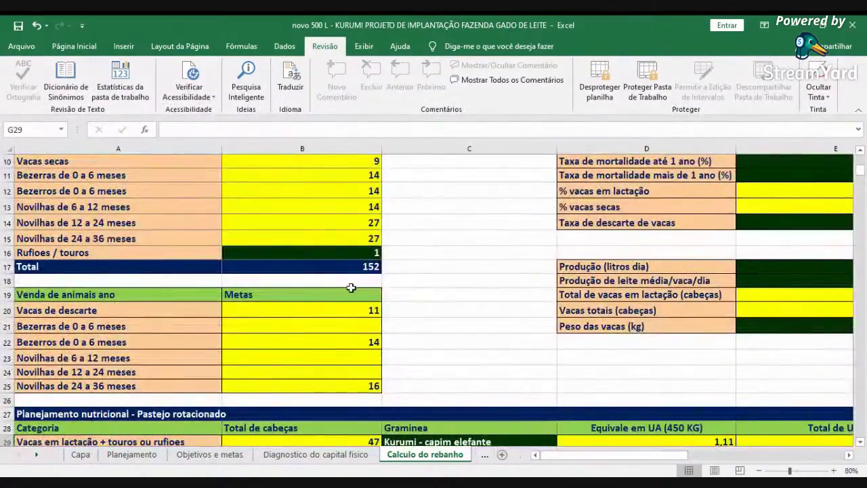
pyautogui.scroll(1, 327, 264)
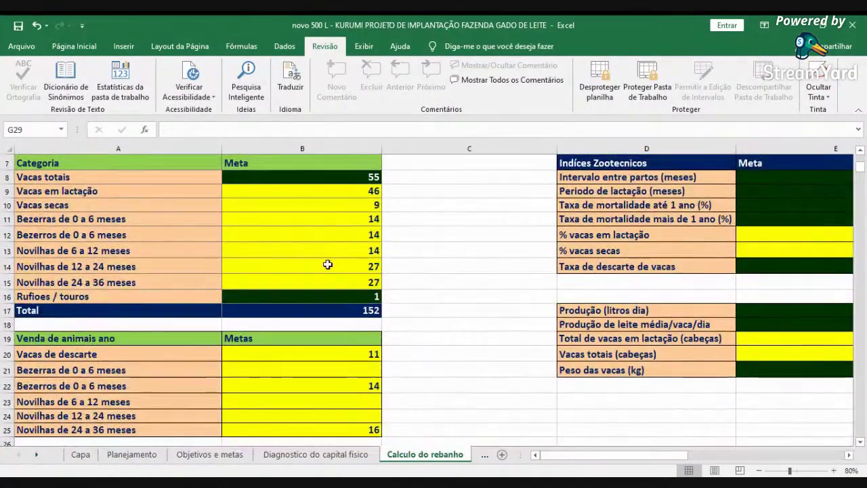
pyautogui.scroll(-3, 342, 249)
pyautogui.scroll(3, 343, 249)
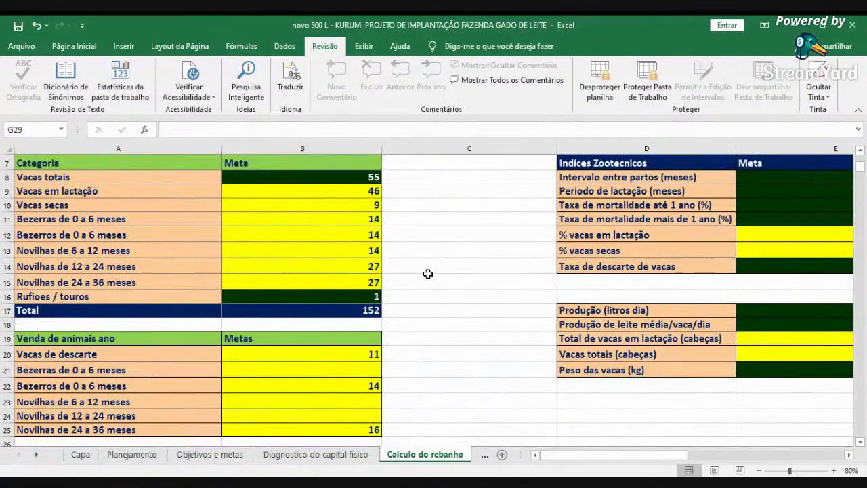
pyautogui.scroll(-4, 441, 271)
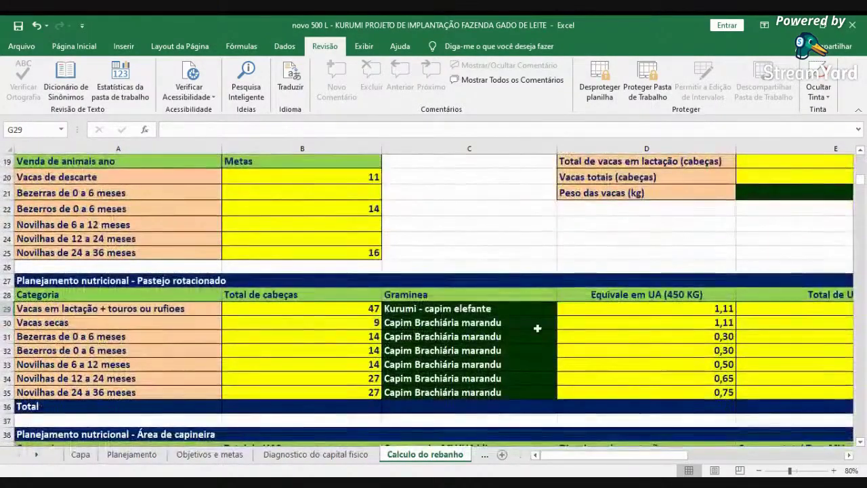
pyautogui.click(461, 322)
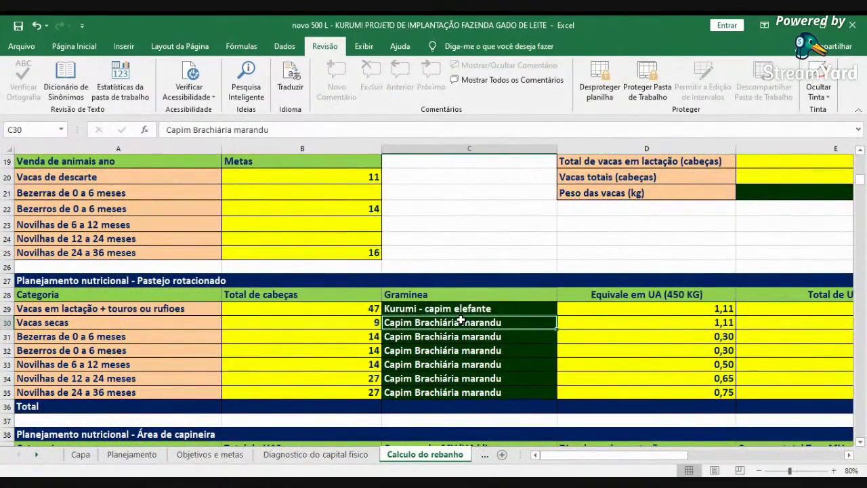
pyautogui.press('Right')
pyautogui.press('Right')
pyautogui.press('Right')
pyautogui.press('Right')
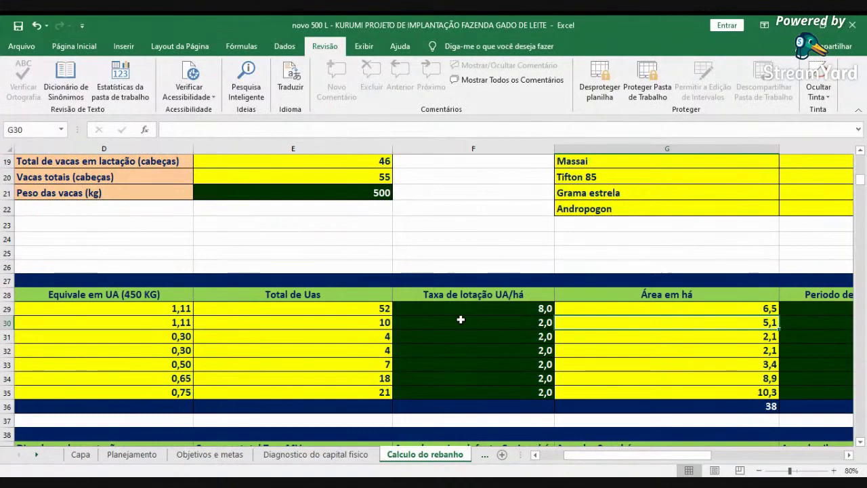
# - Check the grazing area of each calf and heifer category, ending at the total area formula
pyautogui.press('Down')
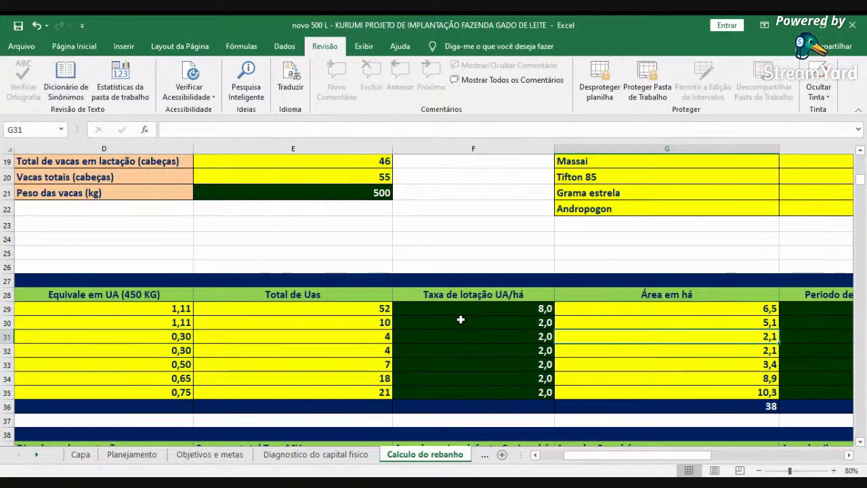
pyautogui.press('Down')
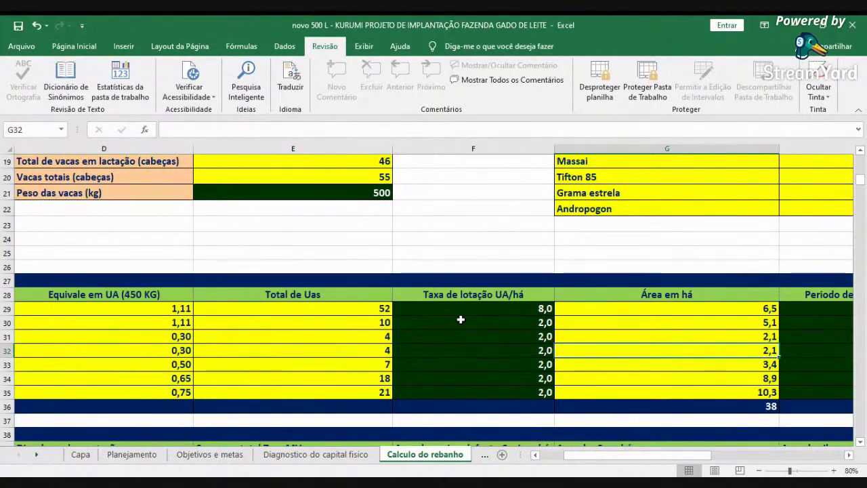
pyautogui.press('Down')
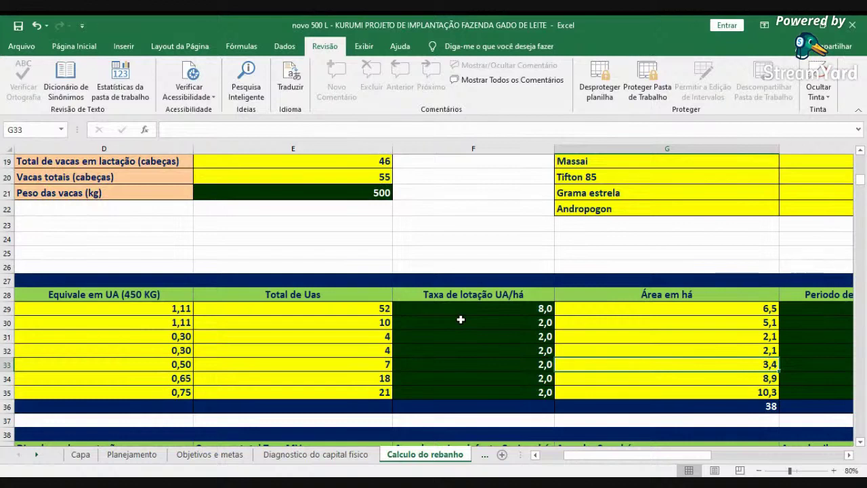
pyautogui.press('Down')
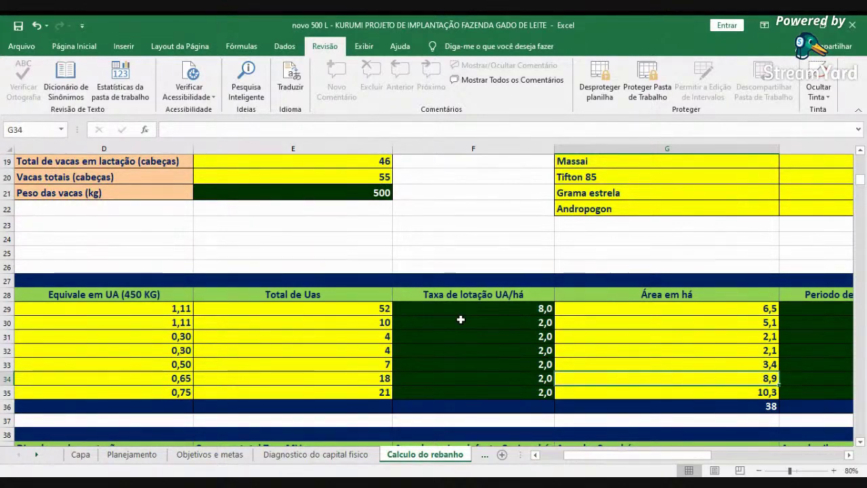
pyautogui.press('Down')
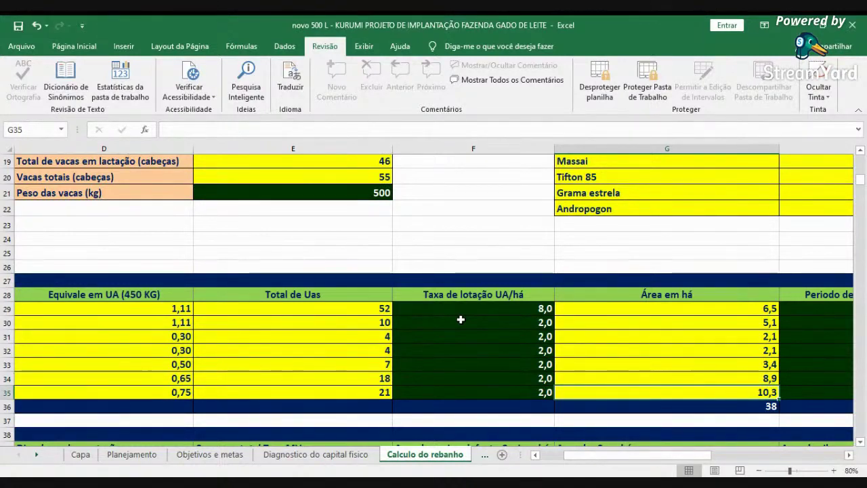
pyautogui.press('Down')
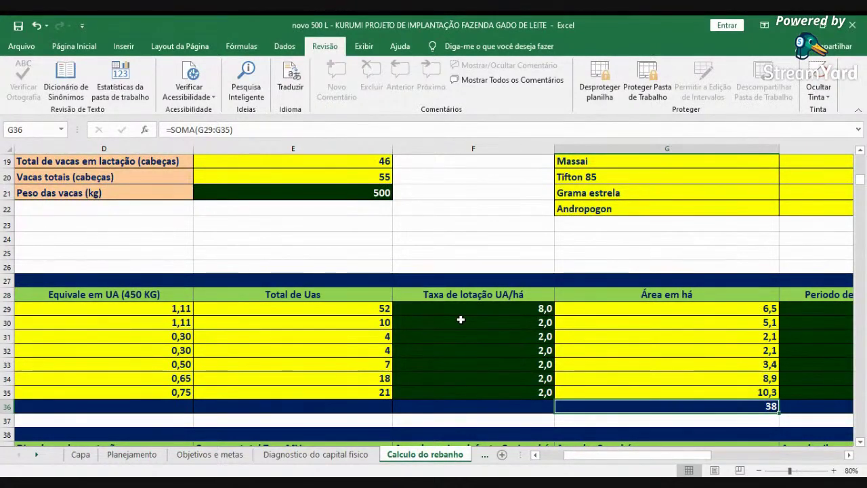
# - Set the dry cows' stocking rate to 8 UA/há and copy it to all calf and heifer categories
pyautogui.click(460, 319)
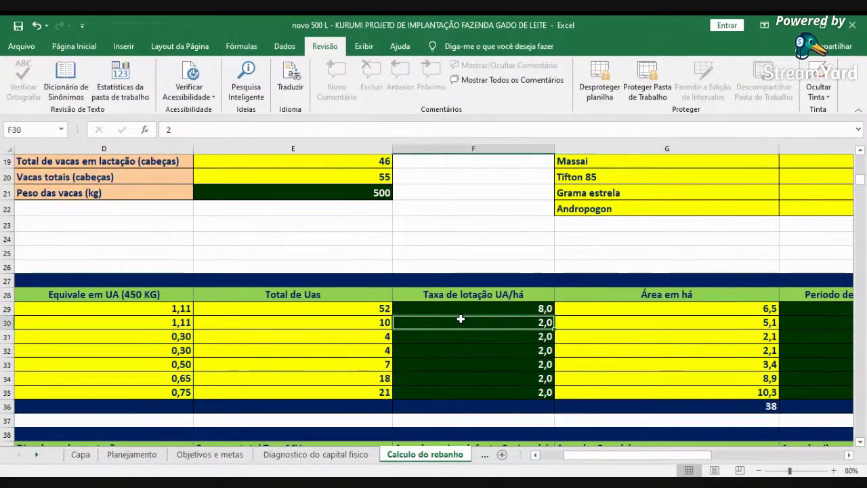
pyautogui.write('8')
pyautogui.press('Return')
pyautogui.press('Up')
pyautogui.moveTo(554, 329); pyautogui.dragTo(560, 397)
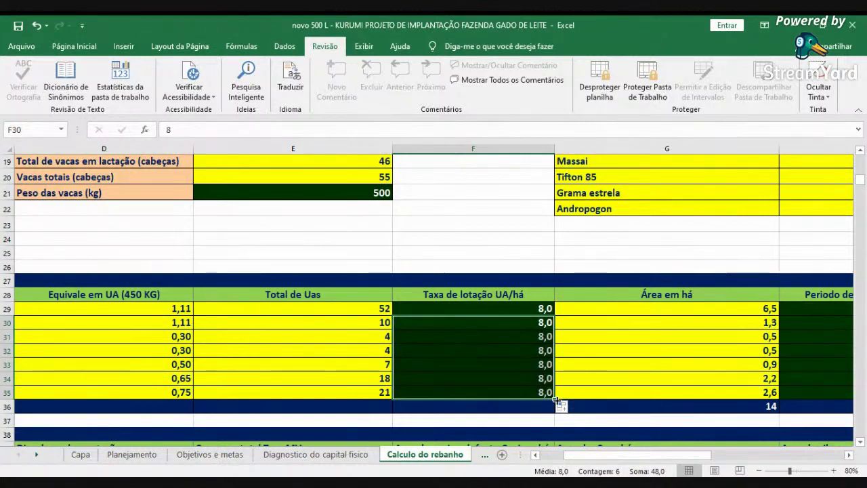
# - Set the dry cows' stocking rate to 2 UA/há and copy it to all calf and heifer categories
pyautogui.write('2')
pyautogui.press('Return')
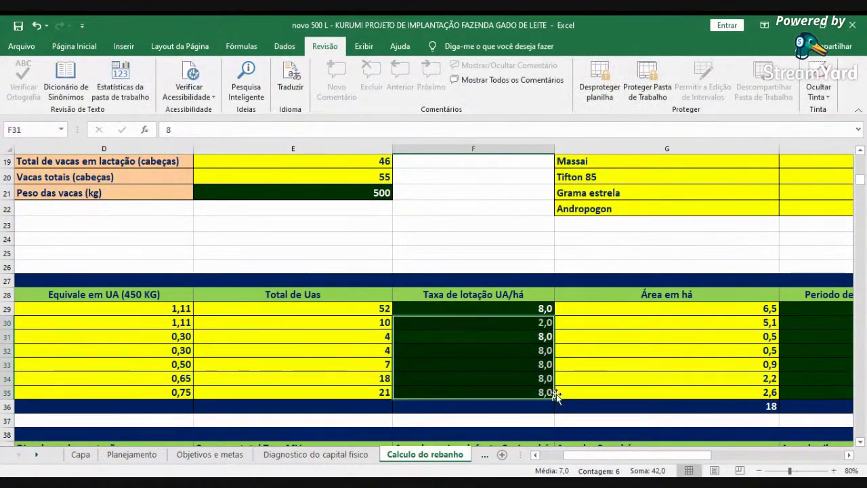
pyautogui.click(535, 319)
pyautogui.moveTo(554, 332); pyautogui.dragTo(562, 397)
# - Check the lactating cows' area in hectares, then go back through the row to its category, head count and grass
pyautogui.click(626, 338)
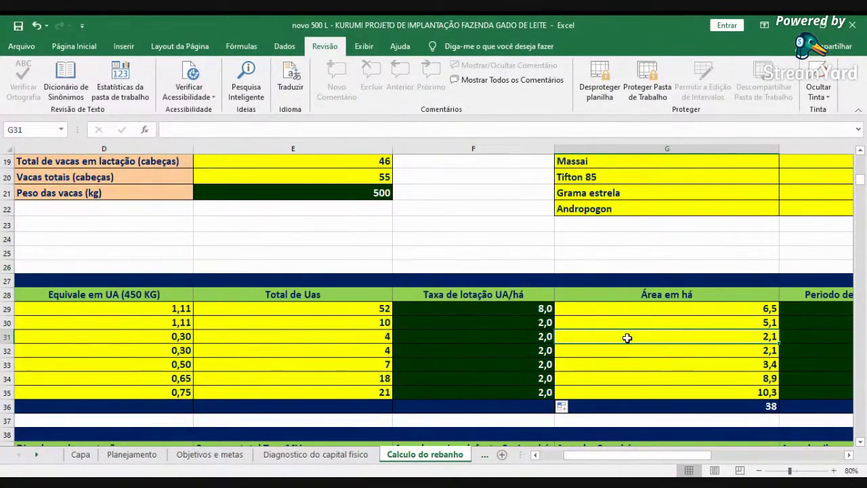
pyautogui.click(740, 310)
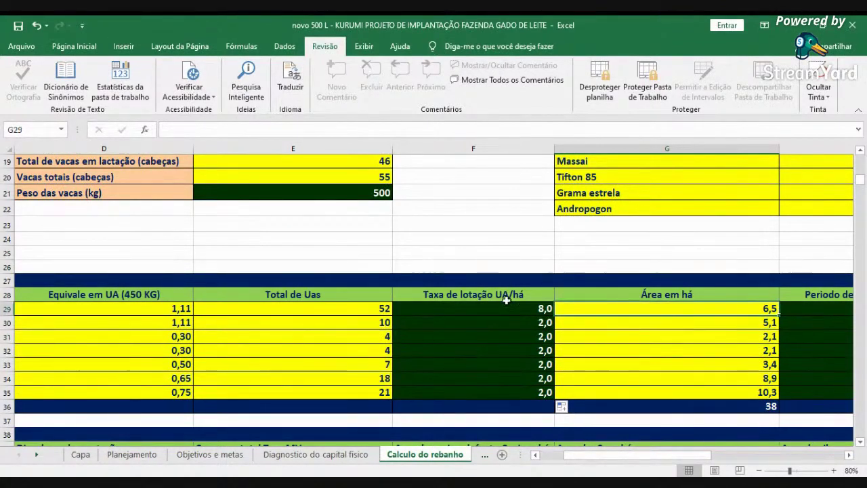
pyautogui.press('Left')
pyautogui.press('Left')
pyautogui.press('Left')
pyautogui.press('Left')
pyautogui.press('Left')
pyautogui.press('Left')
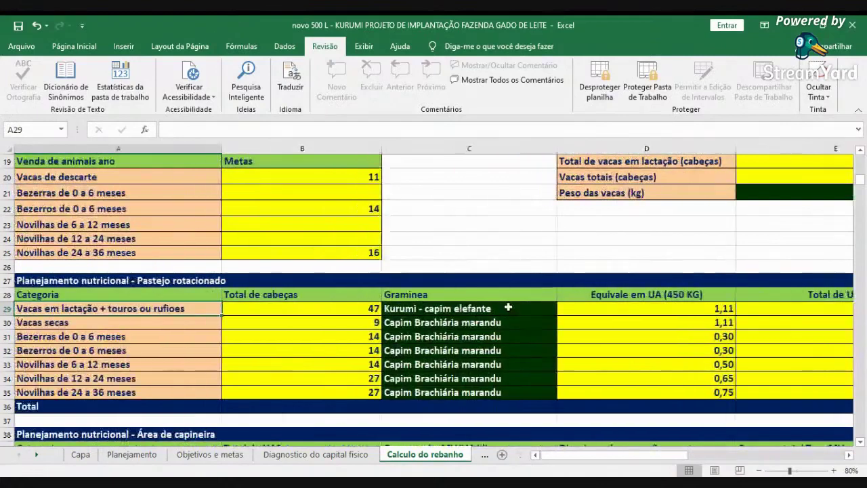
pyautogui.press('Right')
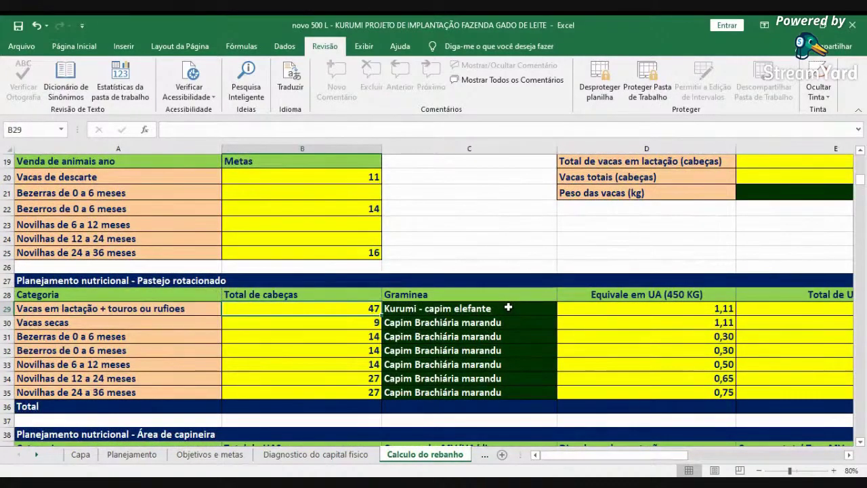
pyautogui.press('Right')
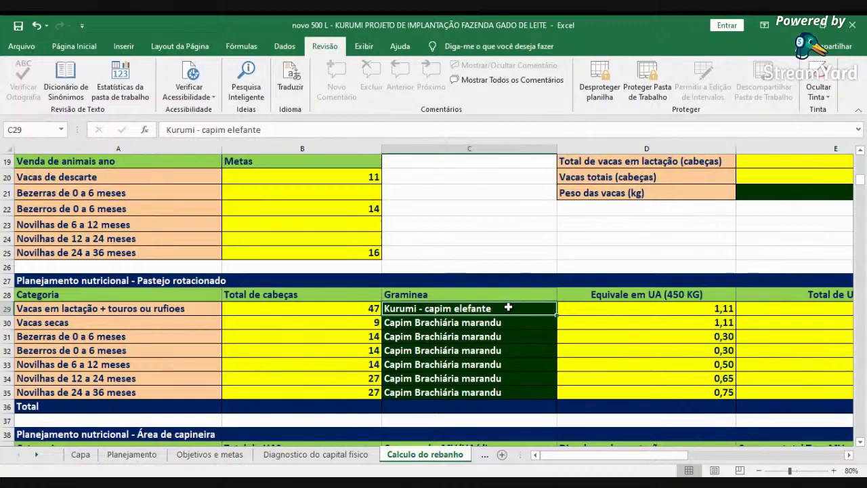
# - Look back over the sales targets and cow production data above the rotational grazing table, ending at the lactating cows' grass
pyautogui.press('Up')
pyautogui.press('Up')
pyautogui.press('Up')
pyautogui.press('Up')
pyautogui.press('Up')
pyautogui.press('Up')
pyautogui.press('Up')
pyautogui.press('Up')
pyautogui.press('Up')
pyautogui.press('Up')
pyautogui.press('Up')
pyautogui.press('Up')
pyautogui.press('Up')
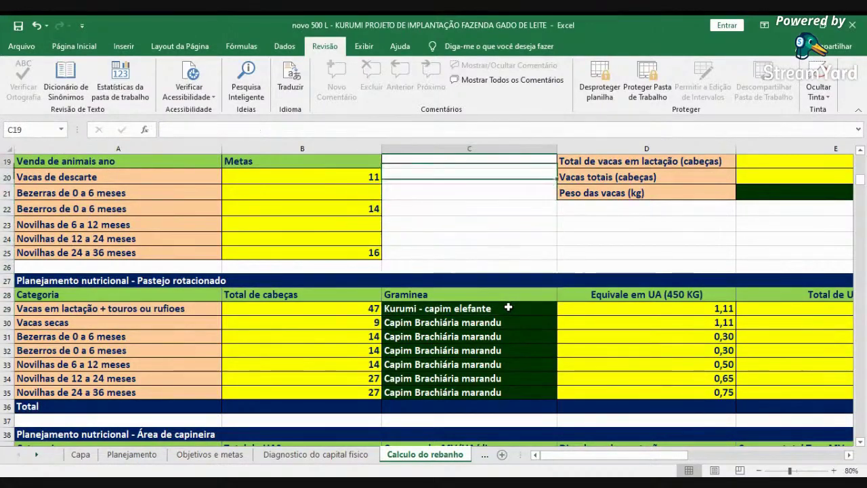
pyautogui.press('Up')
pyautogui.press('Down')
pyautogui.press('Down')
pyautogui.press('Down')
pyautogui.press('Down')
pyautogui.press('Down')
pyautogui.press('Down')
pyautogui.press('Down')
pyautogui.press('Down')
pyautogui.press('Down')
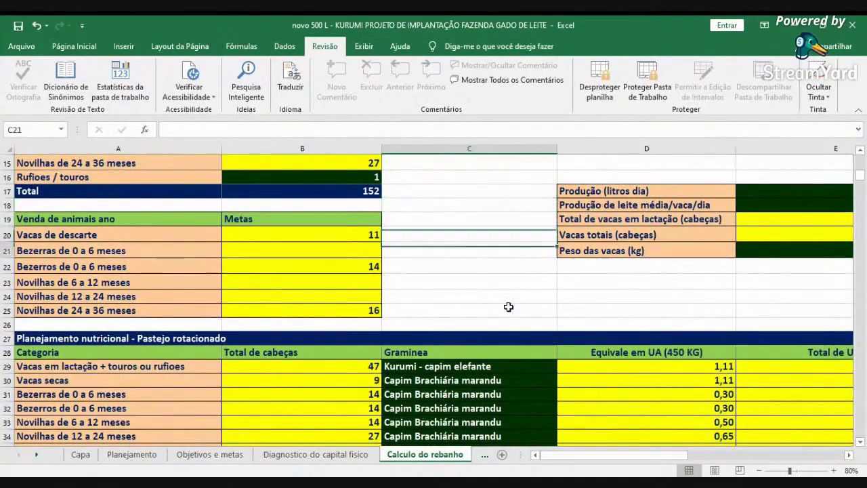
pyautogui.press('Down')
pyautogui.press('Down')
pyautogui.press('Down')
pyautogui.press('Down')
pyautogui.press('Down')
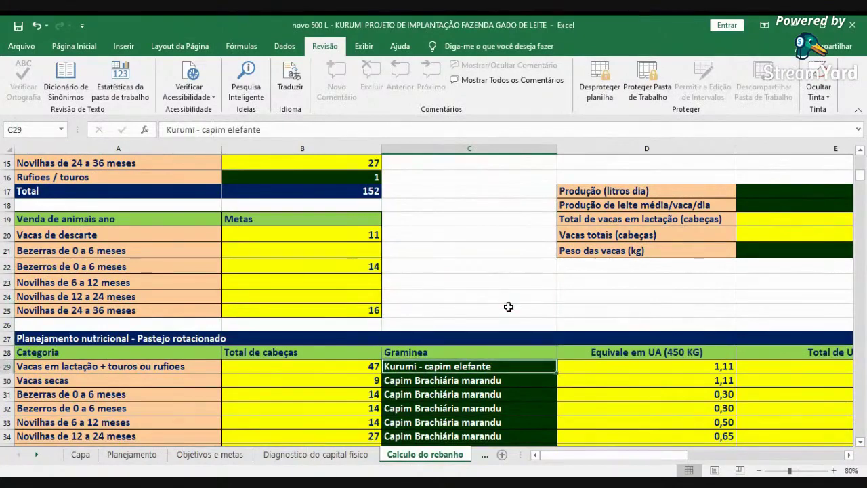
# - Check the lactating cows' UA equivalent, total UAs, stocking rate, area in hectares and rest period
pyautogui.press('Right')
pyautogui.press('Right')
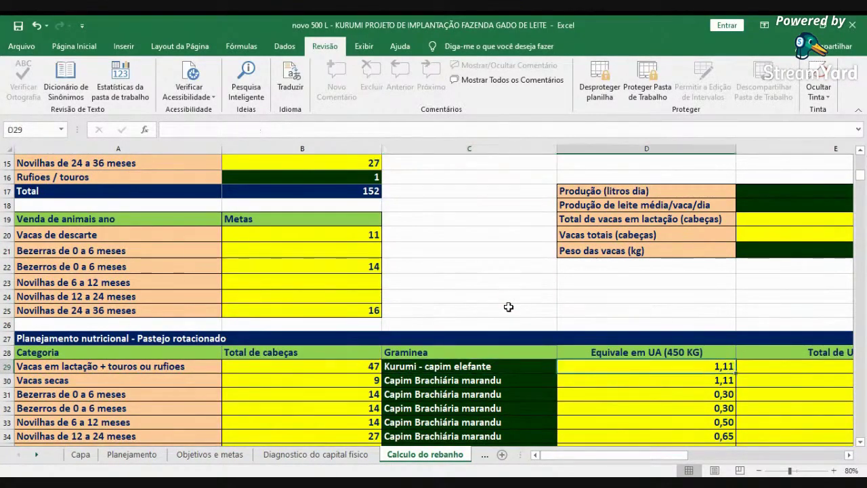
pyautogui.press('Right')
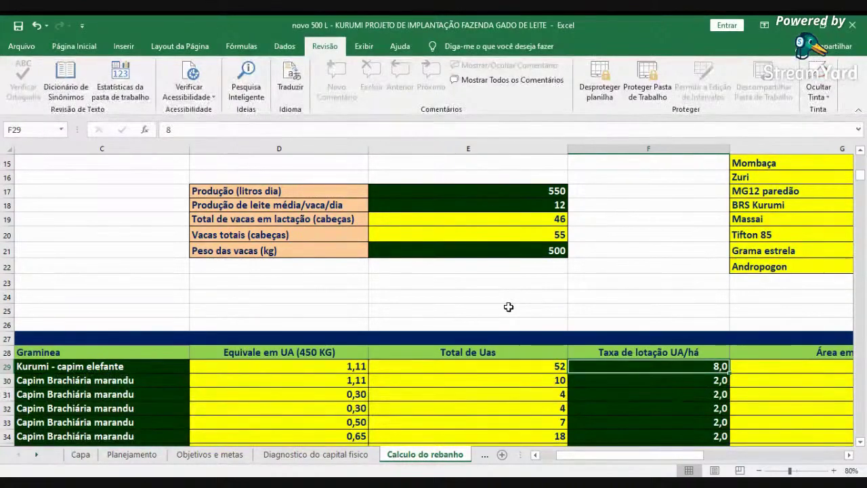
pyautogui.press('Right')
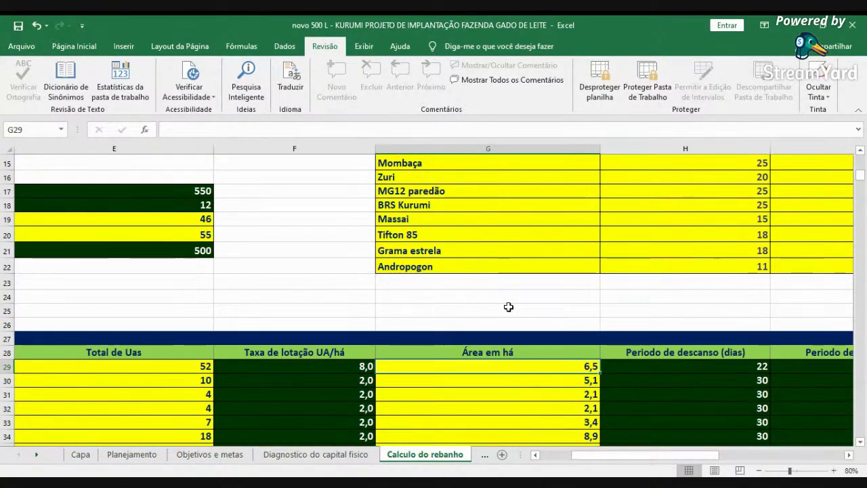
pyautogui.press('Right')
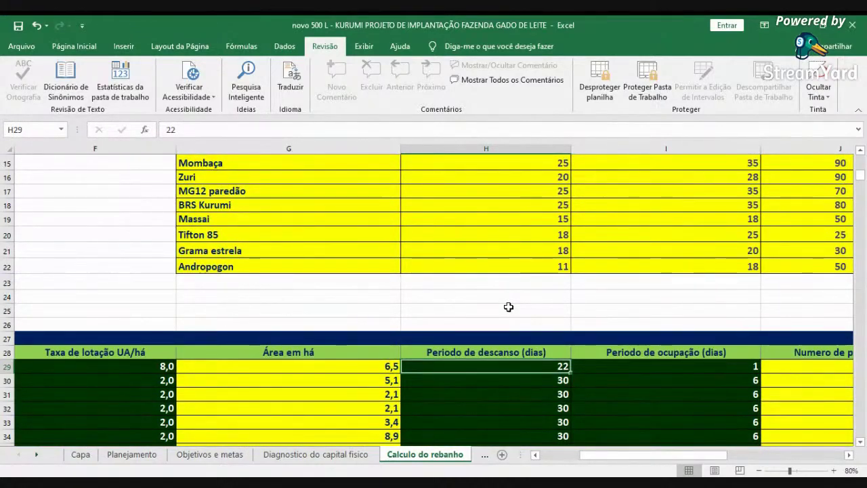
# - Check the lactating cows' occupation period, number and size of paddocks, electric fence lengths and square paddock dimension
pyautogui.press('Right')
pyautogui.press('Right')
pyautogui.press('Right')
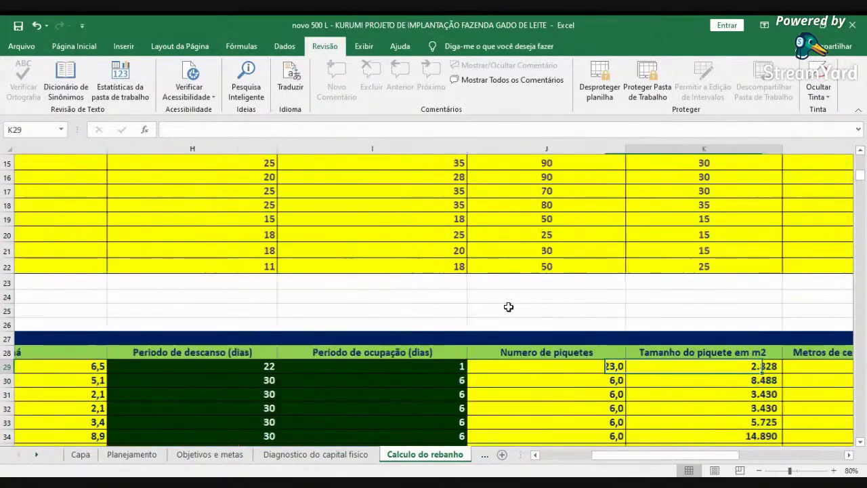
pyautogui.press('Right')
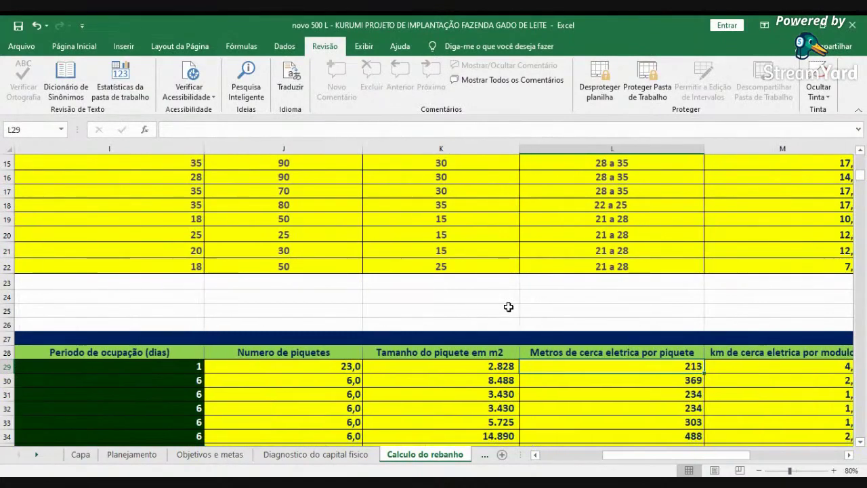
pyautogui.press('Left')
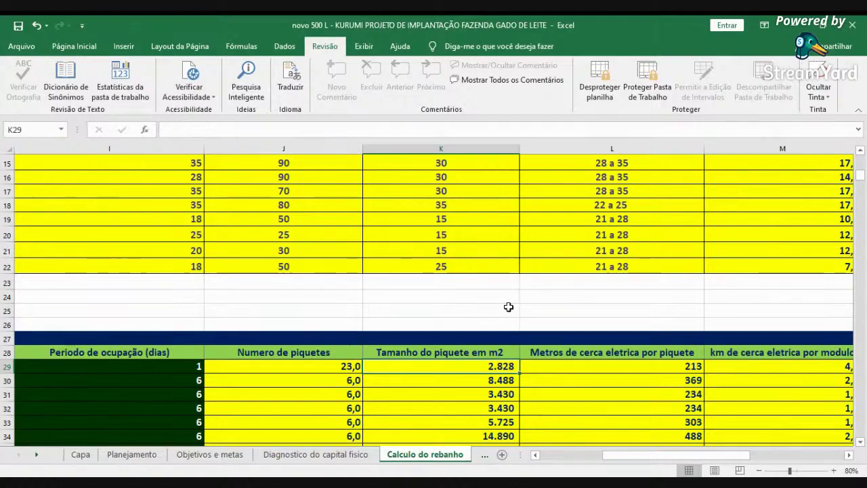
pyautogui.press('Right')
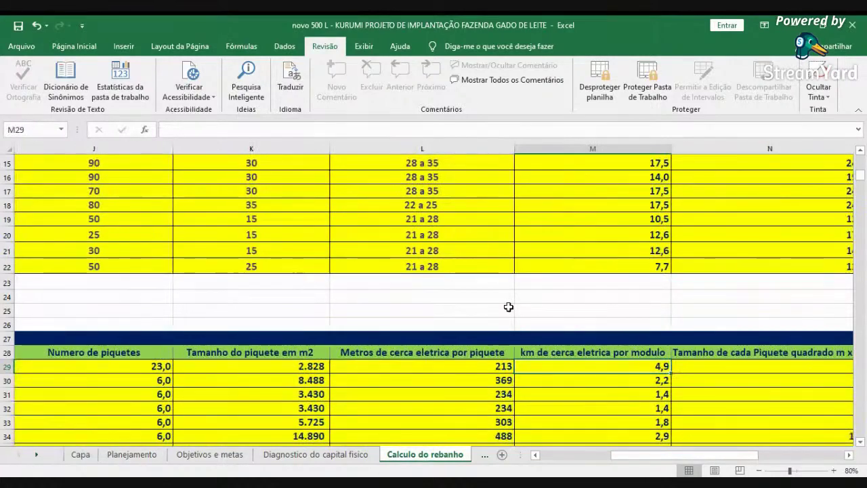
pyautogui.press('Right')
pyautogui.press('Right')
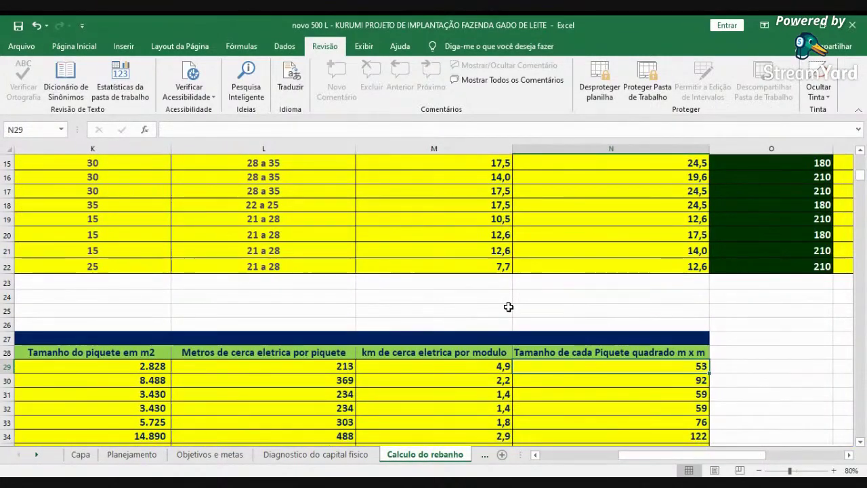
# - Go back through the lactating cows' row from the paddock columns to the rest period and UA equivalent
pyautogui.press('Left')
pyautogui.press('Left')
pyautogui.press('Left')
pyautogui.press('Left')
pyautogui.press('Left')
pyautogui.press('Left')
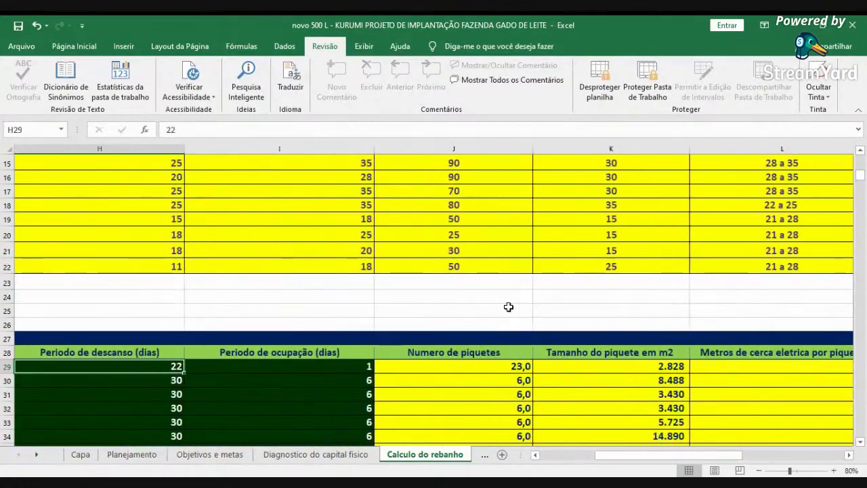
pyautogui.press('Right')
pyautogui.press('Right')
pyautogui.press('Left')
pyautogui.press('Left')
pyautogui.press('Left')
pyautogui.press('Left')
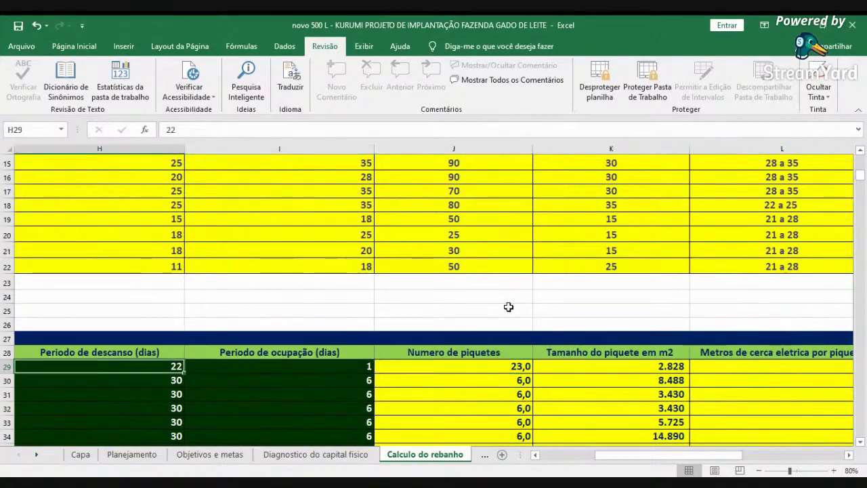
pyautogui.press('Left')
pyautogui.press('Left')
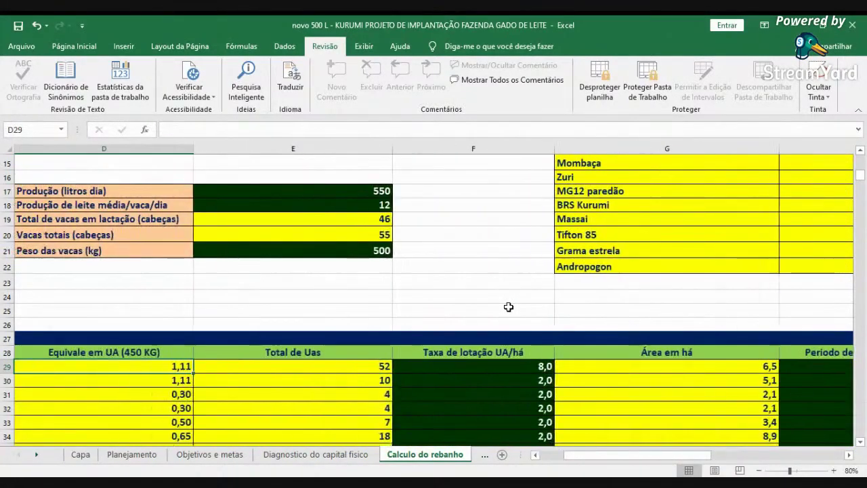
# - Check the dry cows' occupation period and go down the rest periods of the remaining categories to the total row
pyautogui.press('Right')
pyautogui.press('Right')
pyautogui.press('Down')
pyautogui.press('Right')
pyautogui.press('Right')
pyautogui.press('Right')
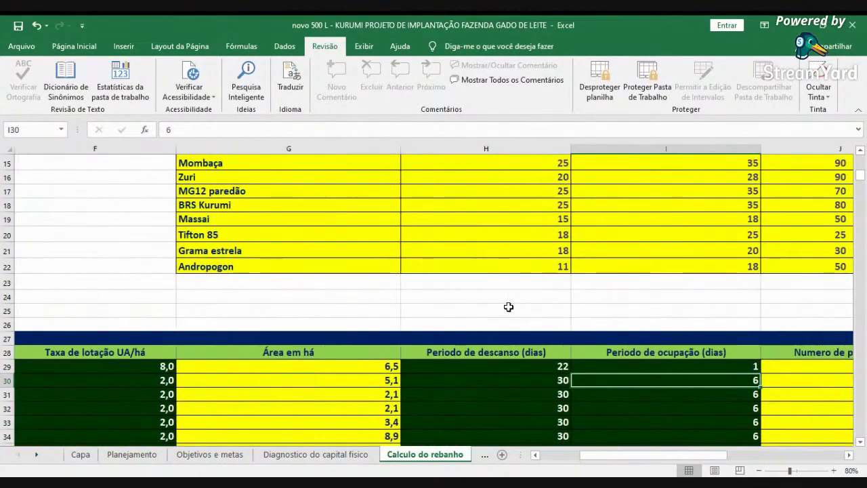
pyautogui.press('Left')
pyautogui.press('Down')
pyautogui.press('Down')
pyautogui.press('Down')
pyautogui.press('Down')
pyautogui.press('Down')
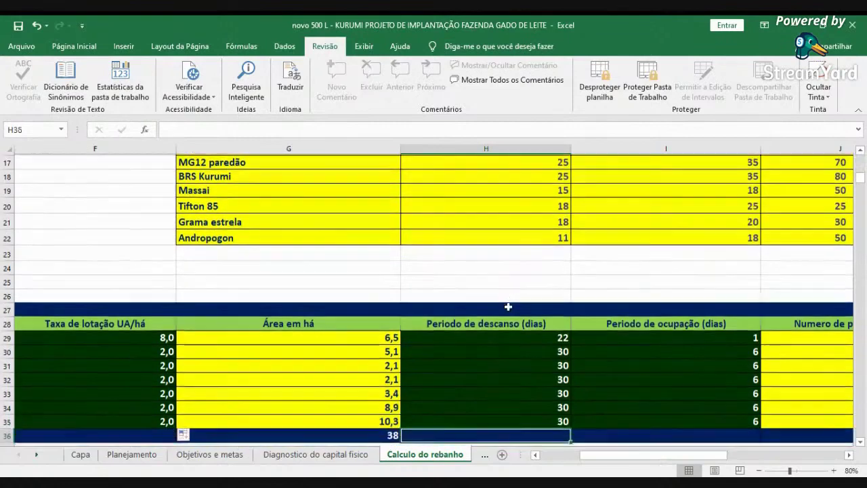
# - Return to the dry cows' row and compare its occupation period with its number of paddocks
pyautogui.press('Up')
pyautogui.press('Up')
pyautogui.press('Up')
pyautogui.press('Up')
pyautogui.press('Up')
pyautogui.press('Right')
pyautogui.press('Right')
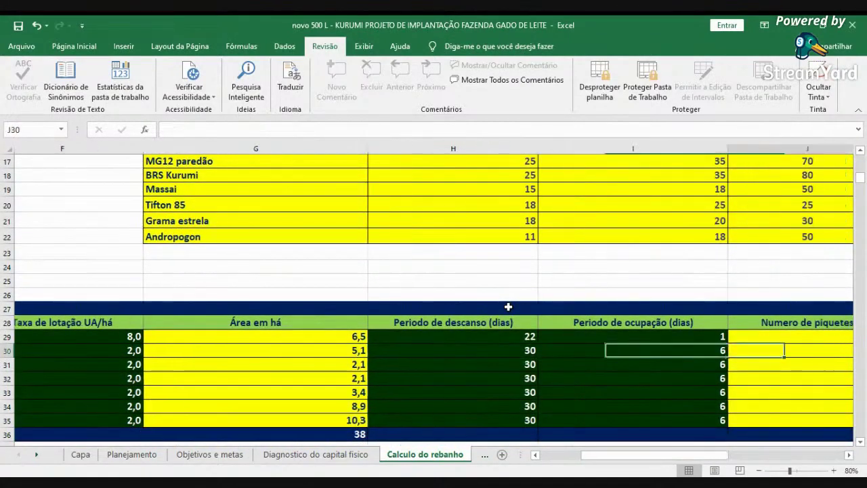
pyautogui.press('Left')
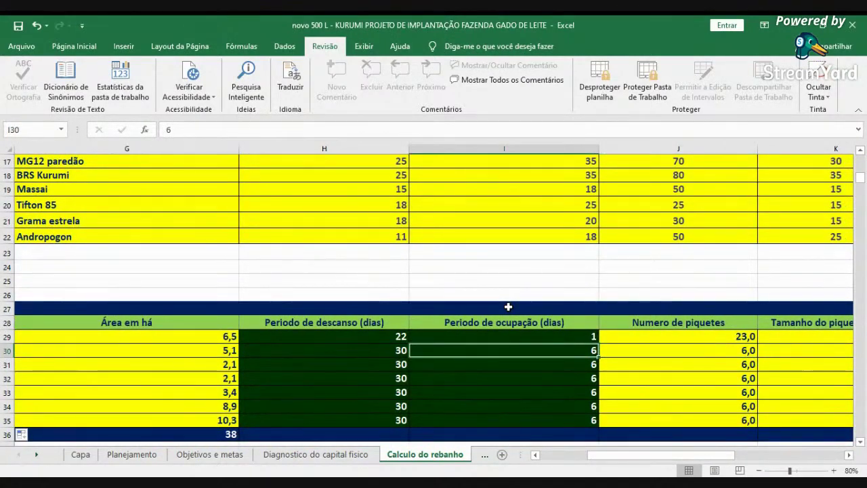
pyautogui.press('Right')
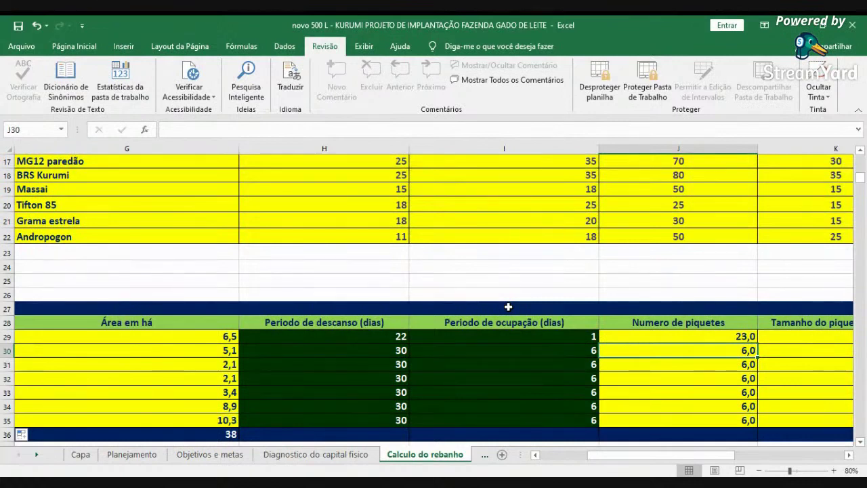
# - Set the dry cows' occupation period to 10 days
pyautogui.click(572, 353)
pyautogui.write('10')
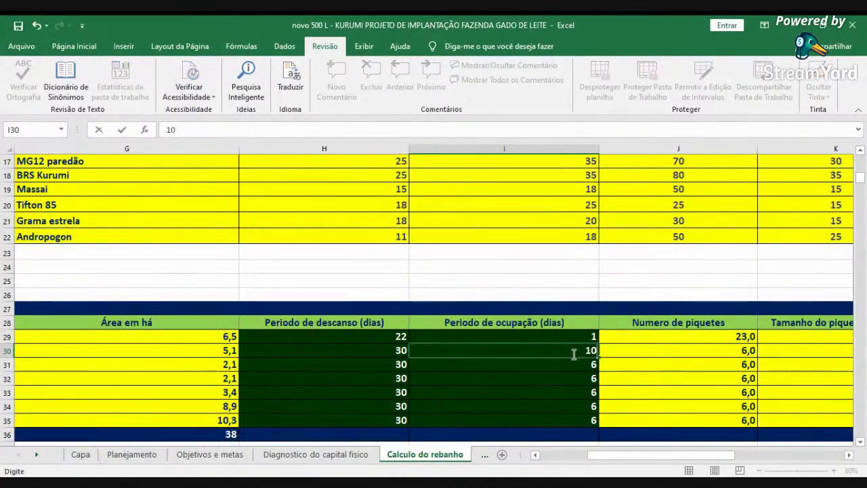
pyautogui.press('Return')
# - Set the dry cows' occupation period to 6 days
pyautogui.click(546, 349)
pyautogui.write('6')
pyautogui.press('Return')
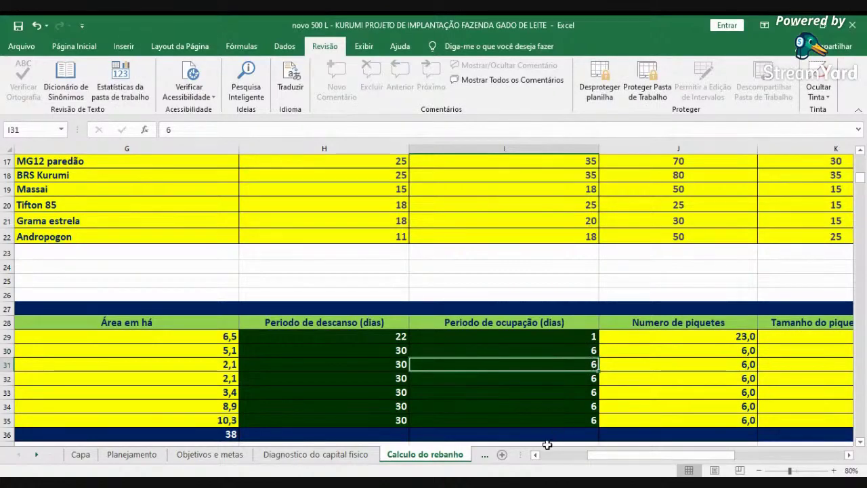
# - Go to the roughage options below the capineira area table and check the corn and sorghum silage entries
pyautogui.hscroll(-10, 548, 444)
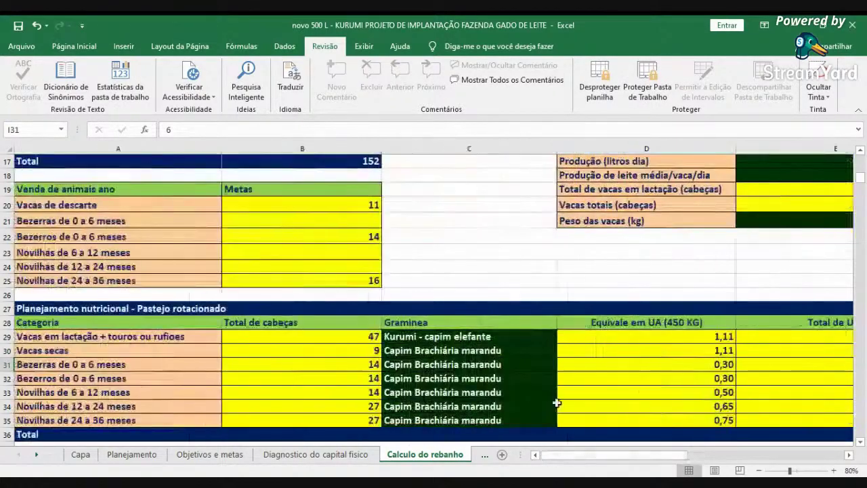
pyautogui.scroll(-2, 557, 403)
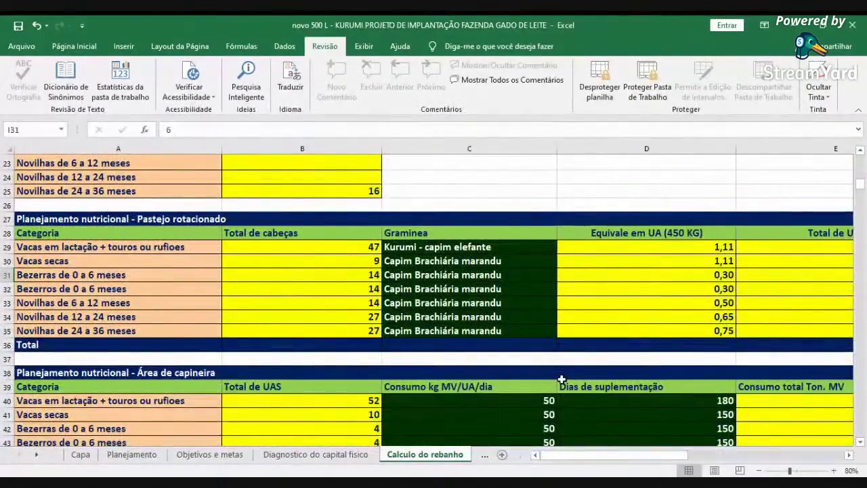
pyautogui.scroll(-2, 561, 379)
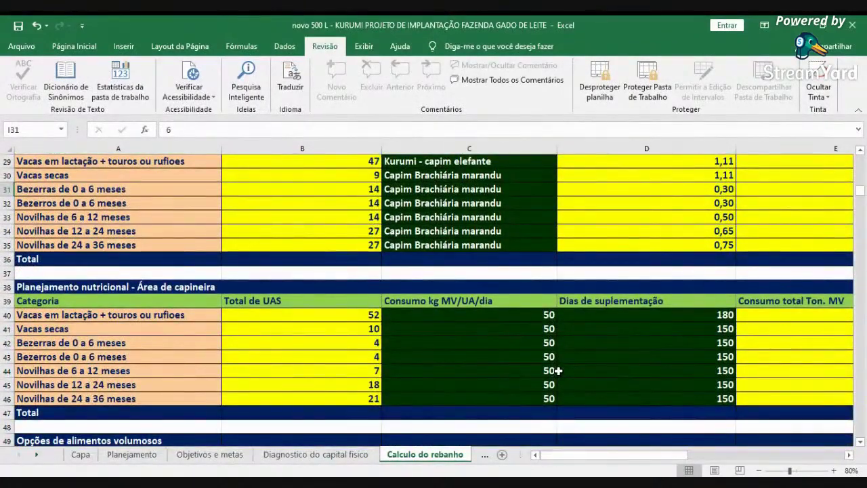
pyautogui.scroll(-1, 557, 366)
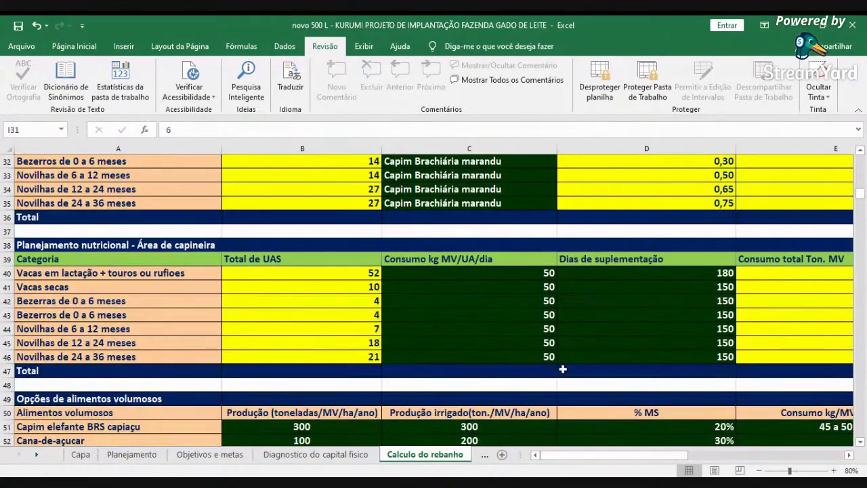
pyautogui.scroll(-2, 560, 372)
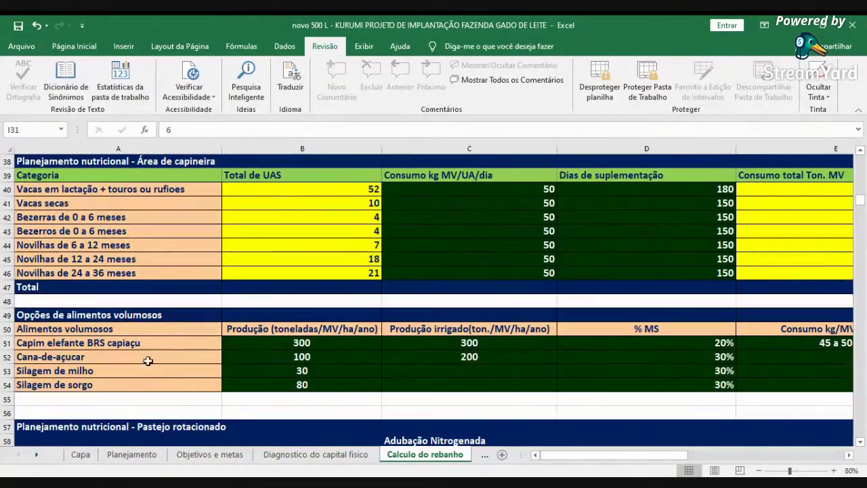
pyautogui.click(116, 374)
pyautogui.click(117, 386)
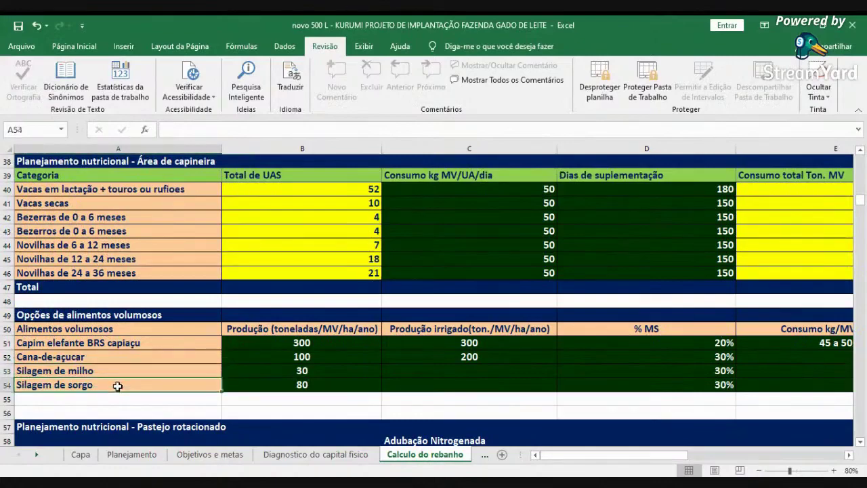
# - Check the daily consumption per UA for sugarcane, corn silage and sorghum silage in the roughage options table
pyautogui.scroll(2, 460, 315)
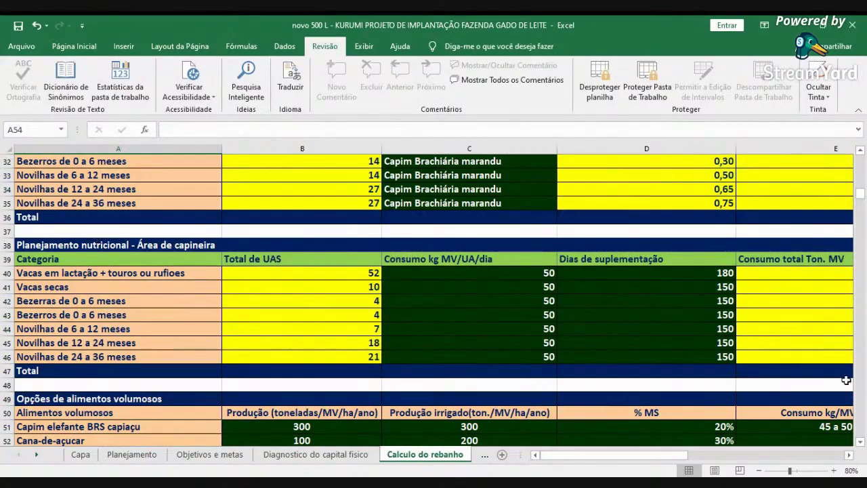
pyautogui.scroll(-2, 846, 380)
pyautogui.click(849, 456)
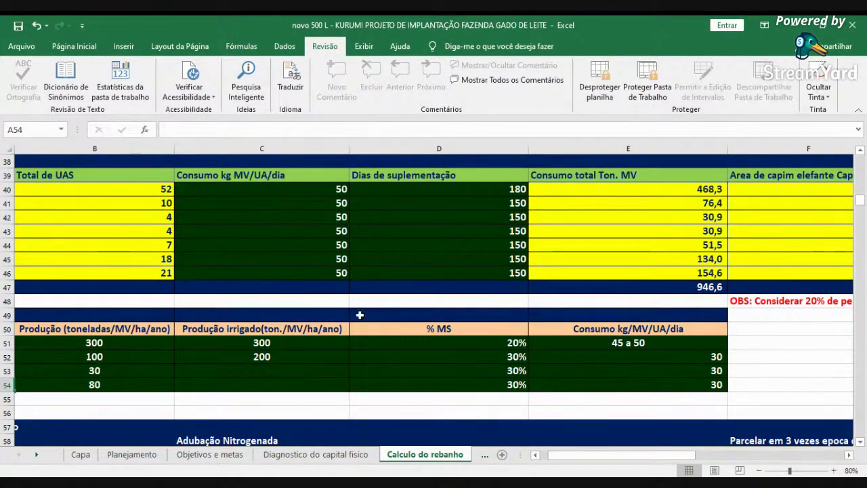
pyautogui.click(693, 358)
pyautogui.click(682, 368)
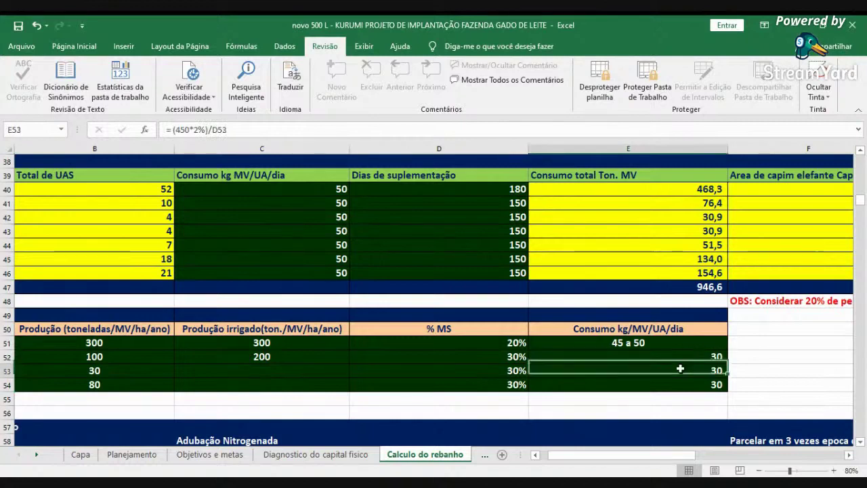
pyautogui.click(676, 394)
# - Check the lactating cows' daily consumption and supplementation days, the dry cows' supplementation days, and the Capiaçu and sugarcane area columns
pyautogui.click(321, 187)
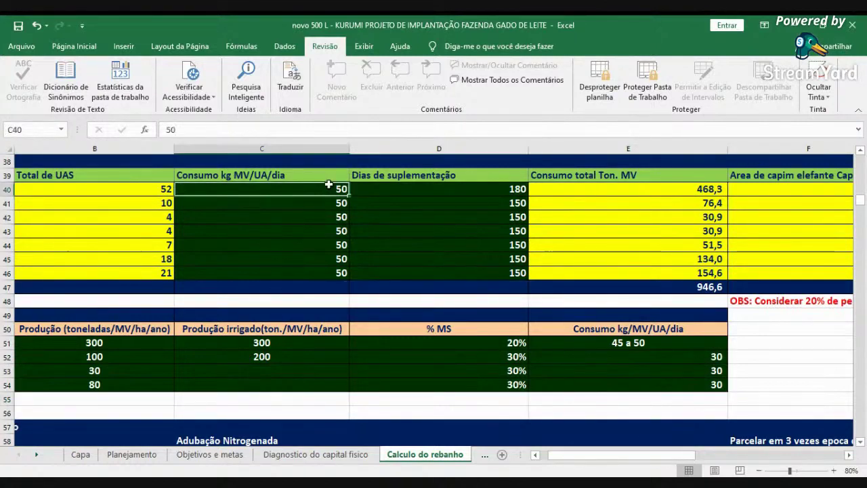
pyautogui.click(477, 190)
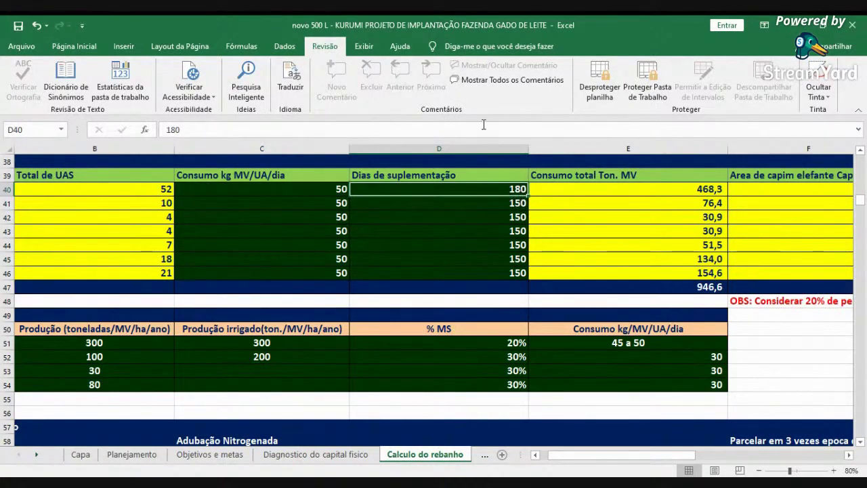
pyautogui.click(508, 203)
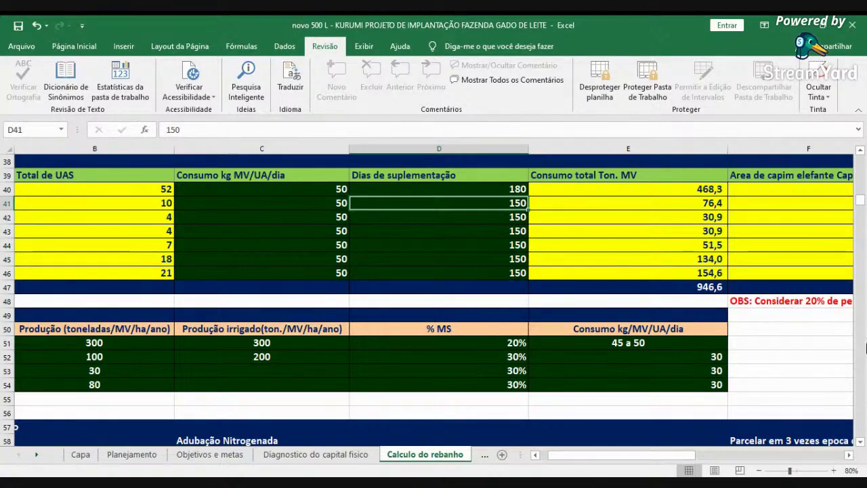
pyautogui.click(850, 455)
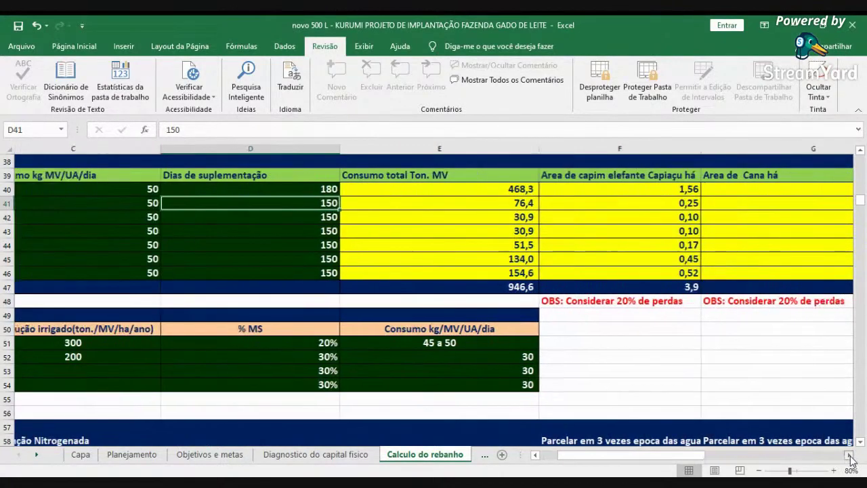
# - Check the total areas for sugarcane, corn silage and sorghum silage, and the lactating cows' corn silage area
pyautogui.click(849, 456)
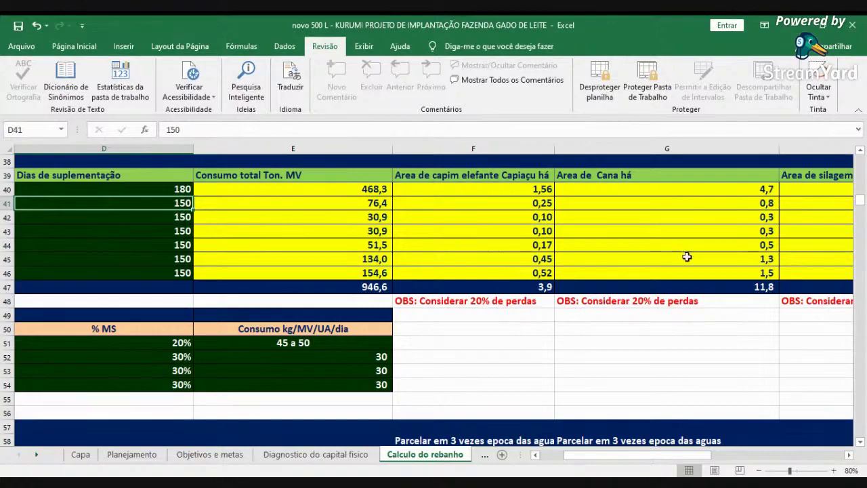
pyautogui.click(770, 286)
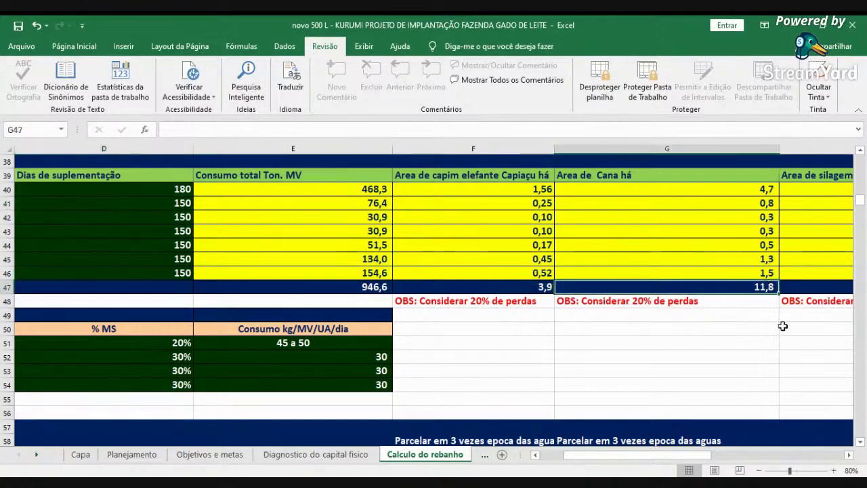
pyautogui.click(849, 454)
pyautogui.click(848, 454)
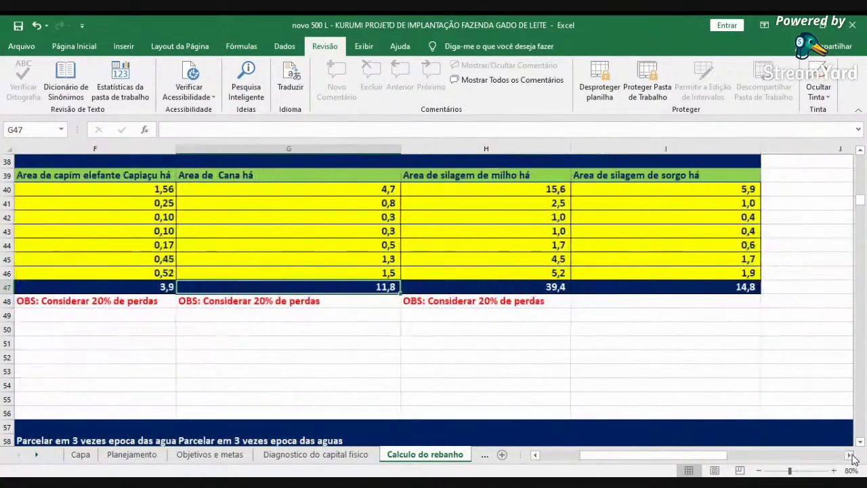
pyautogui.click(538, 291)
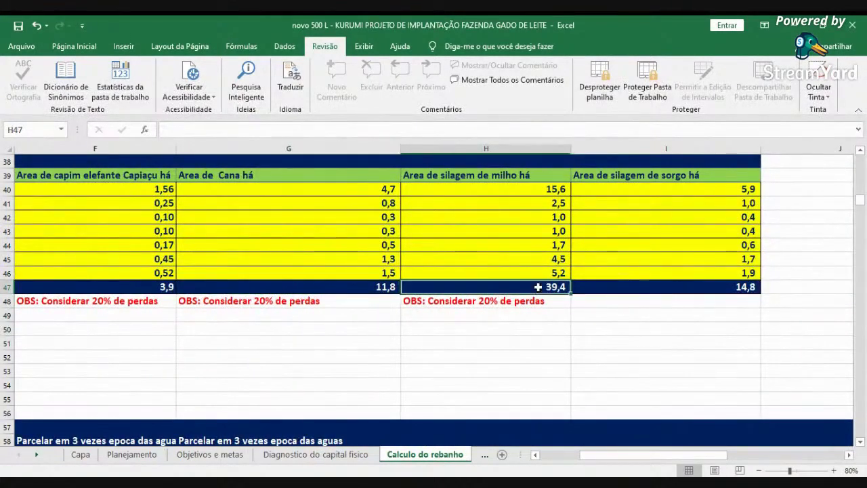
pyautogui.click(703, 285)
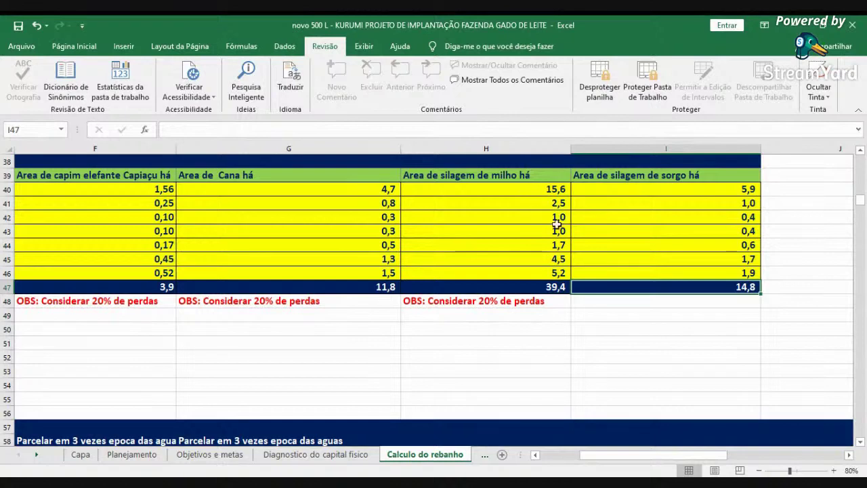
pyautogui.click(544, 187)
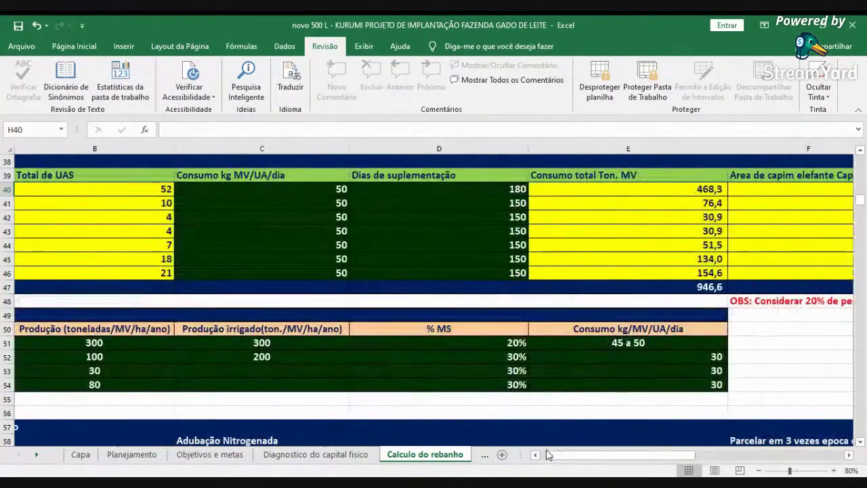
# - Return to the roughage options table and check the BRS Capiaçu, corn silage and sorghum silage entries
pyautogui.click(546, 458)
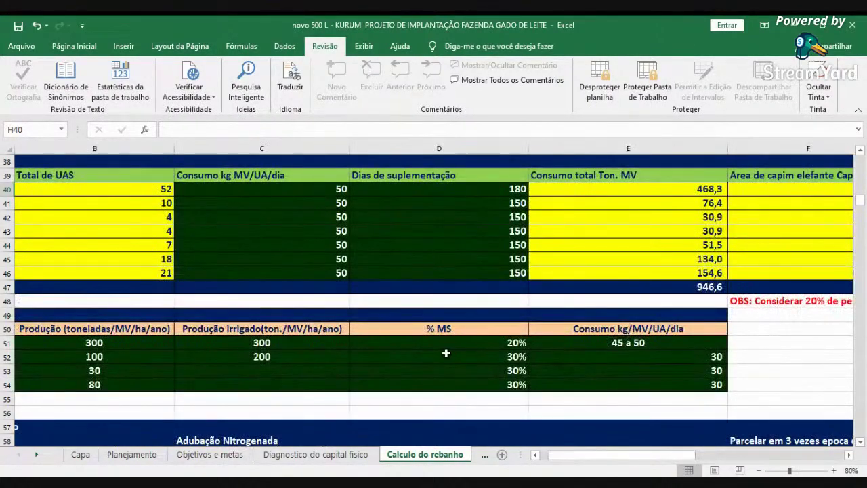
pyautogui.click(535, 454)
pyautogui.scroll(-3, 471, 345)
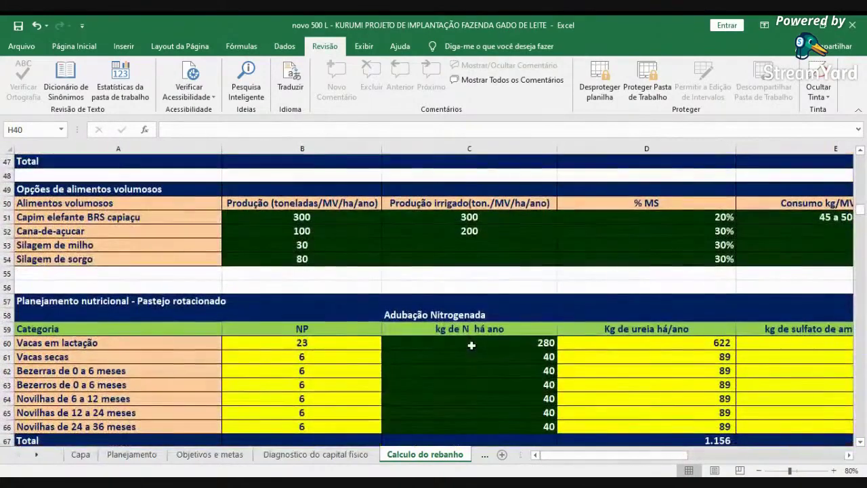
pyautogui.click(70, 216)
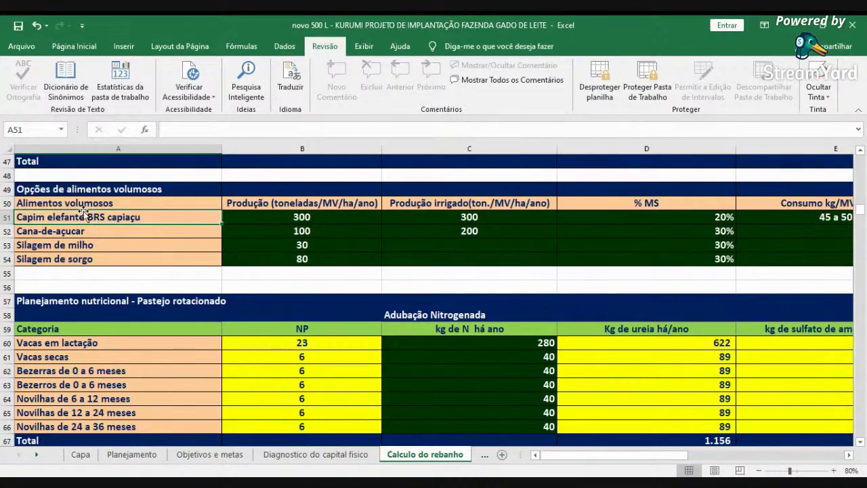
pyautogui.click(74, 245)
pyautogui.click(83, 260)
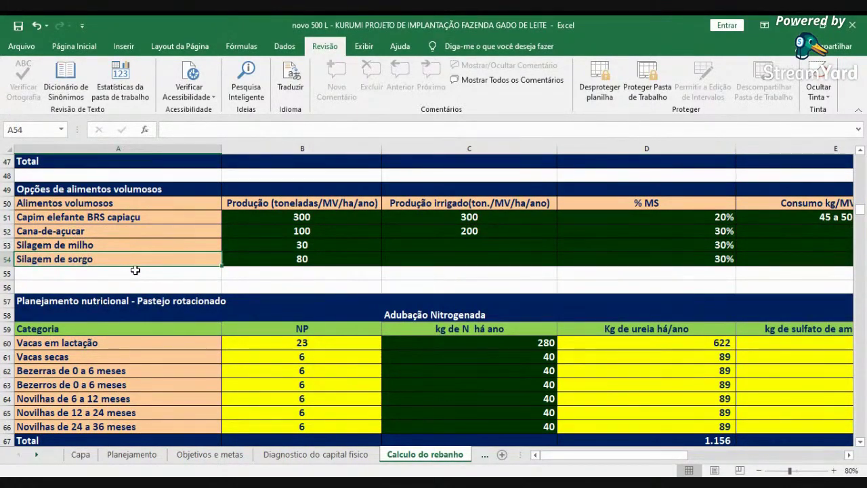
# - Check the lactating cows' nitrogen fertilization: kg of N, urea and ammonium sulfate per hectare per year, and both fertilizers' amounts per dose
pyautogui.scroll(-2, 233, 283)
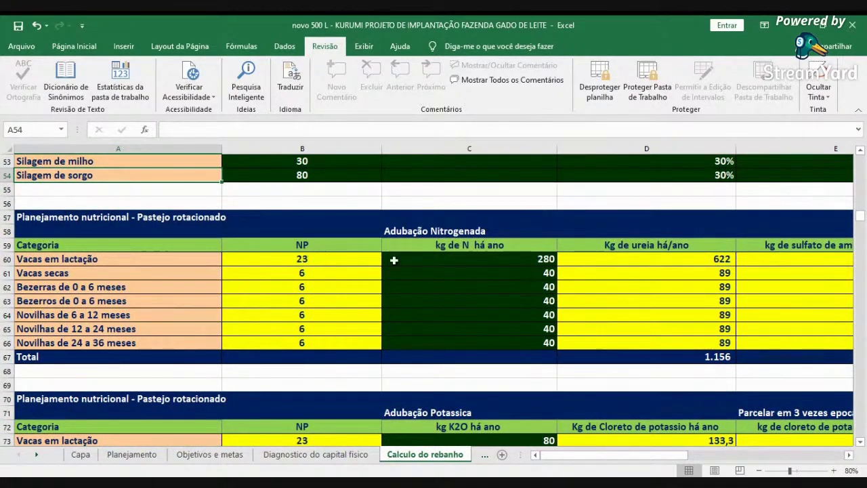
pyautogui.click(428, 259)
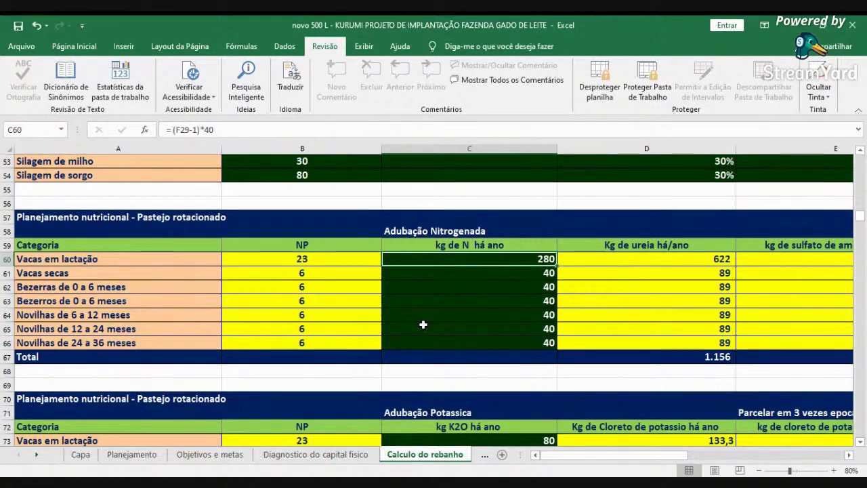
pyautogui.press('Right')
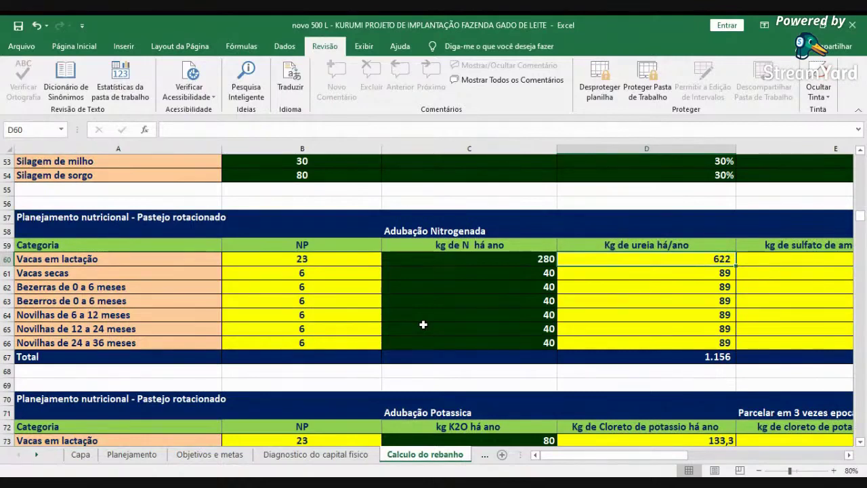
pyautogui.press('Right')
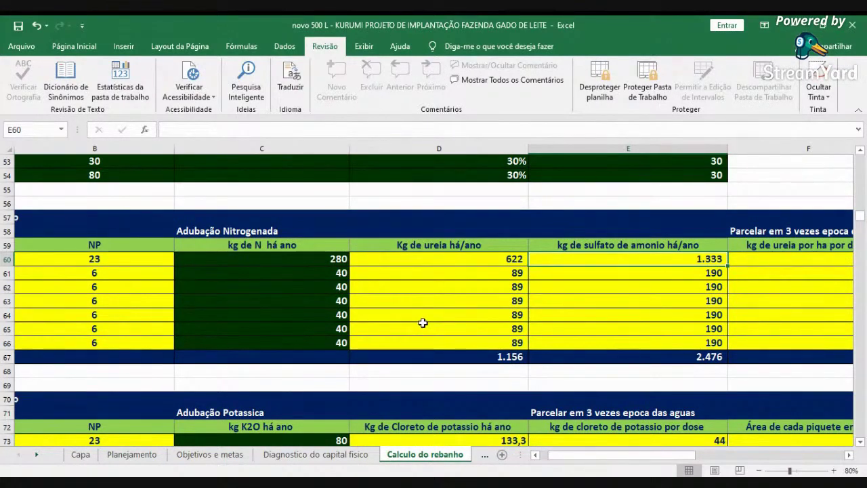
pyautogui.press('Right')
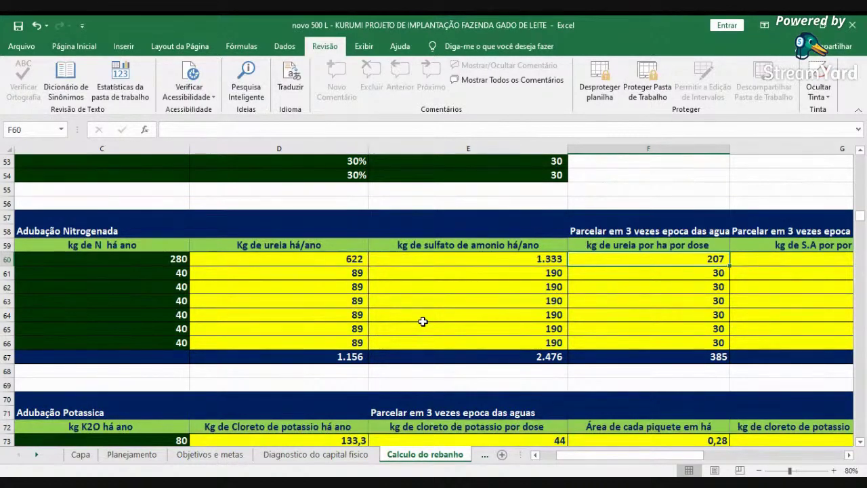
pyautogui.press('Right')
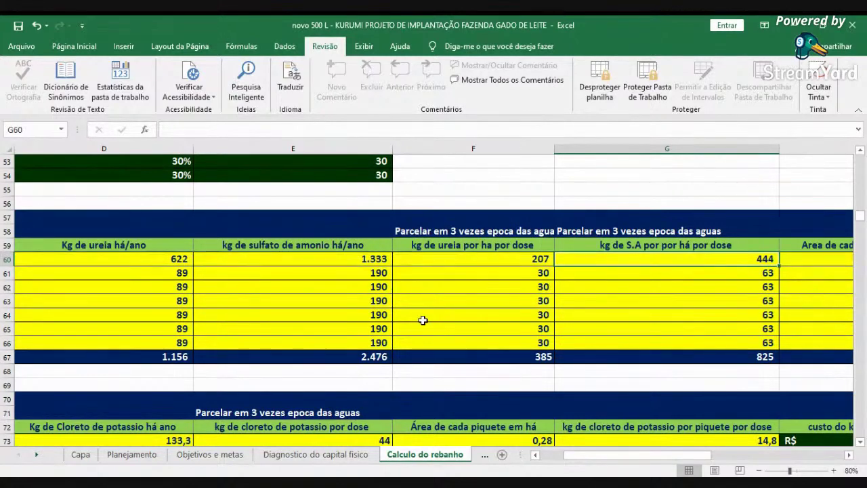
pyautogui.press('Left')
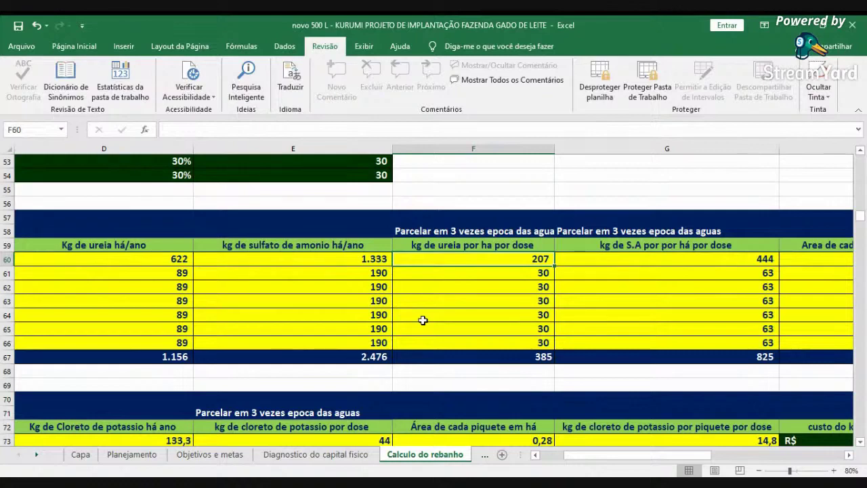
pyautogui.press('Right')
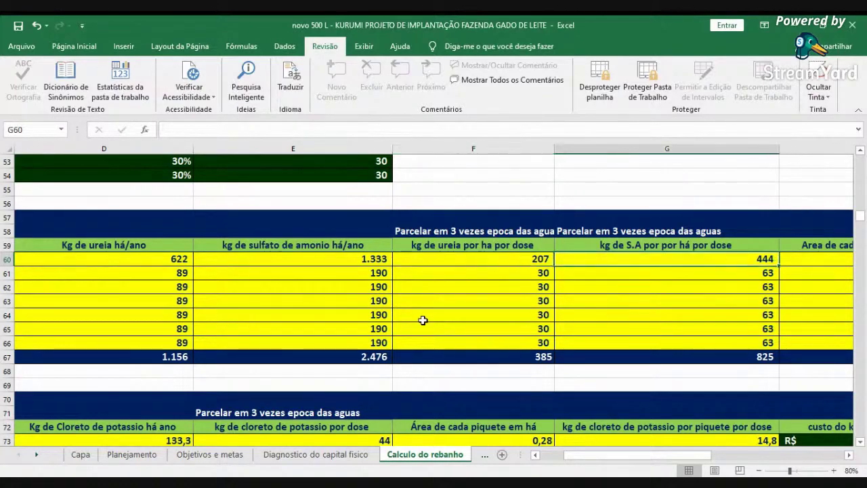
# - Check the lactating cows' paddock area, urea and ammonium sulfate per paddock per dose, and each fertilizer's unit price and yearly cost
pyautogui.press('Right')
pyautogui.press('Right')
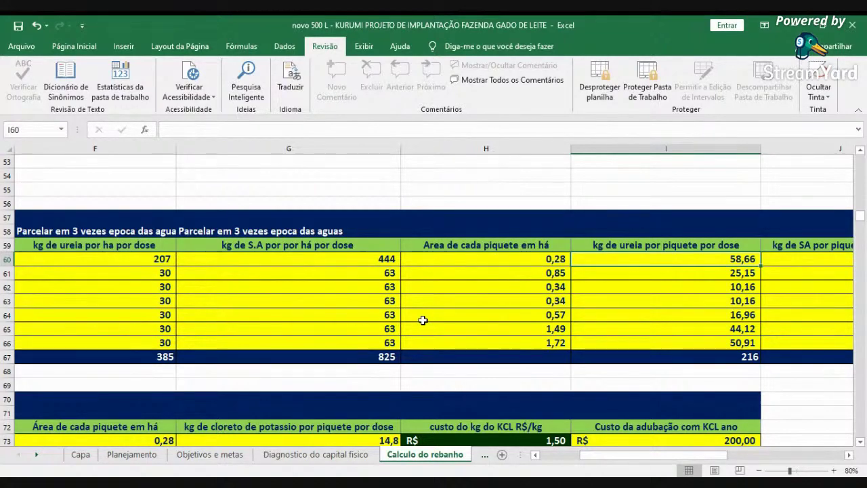
pyautogui.press('Right')
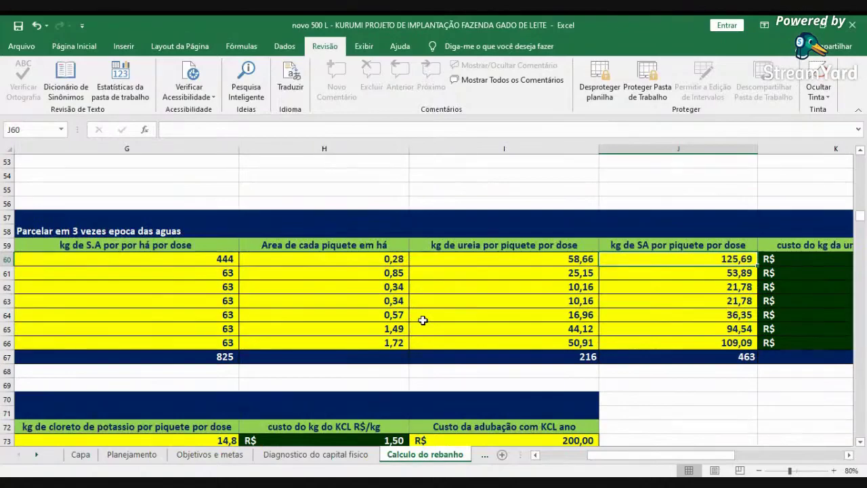
pyautogui.press('Right')
pyautogui.press('Right')
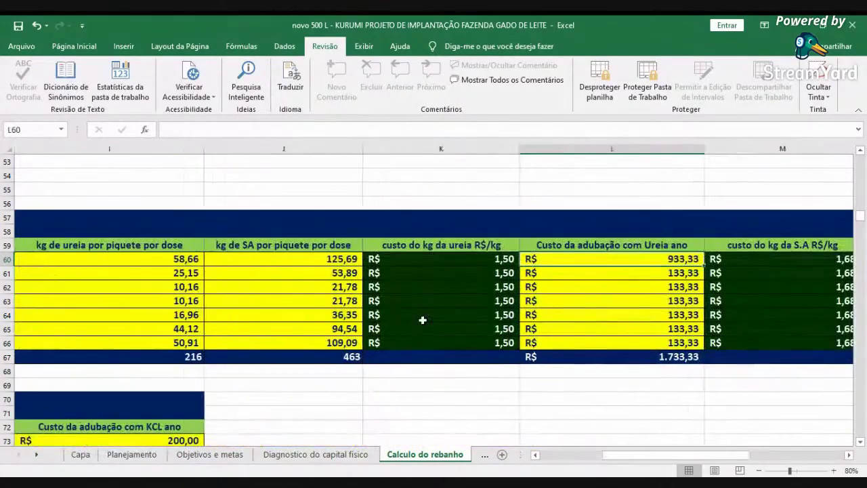
pyautogui.press('Right')
pyautogui.press('Left')
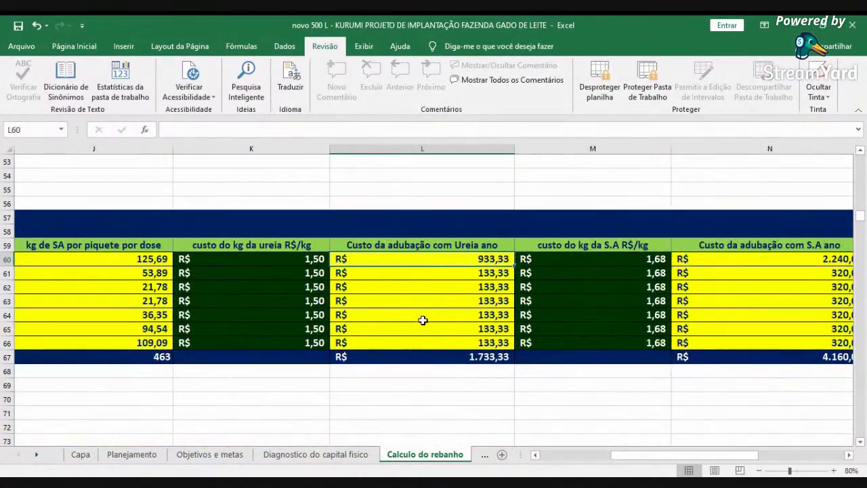
pyautogui.press('Right')
pyautogui.press('Right')
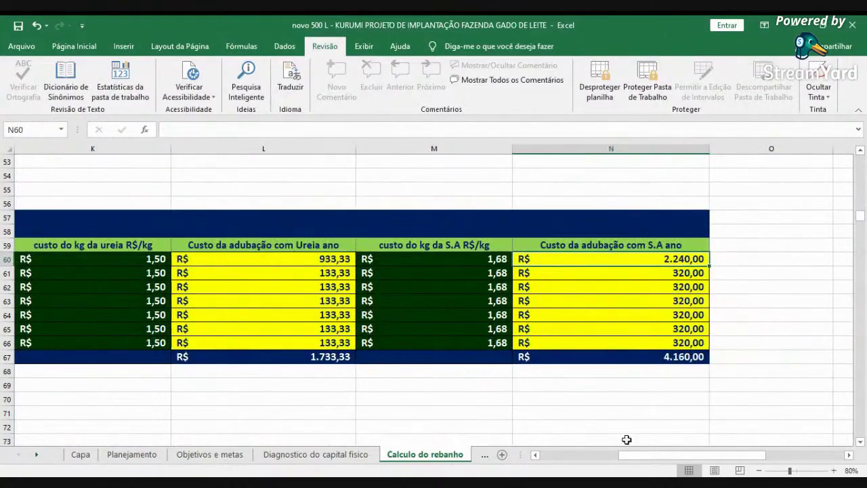
# - Go to the potassium fertilization table and examine the K2O and potassium chloride rates for each herd category
pyautogui.click(544, 456)
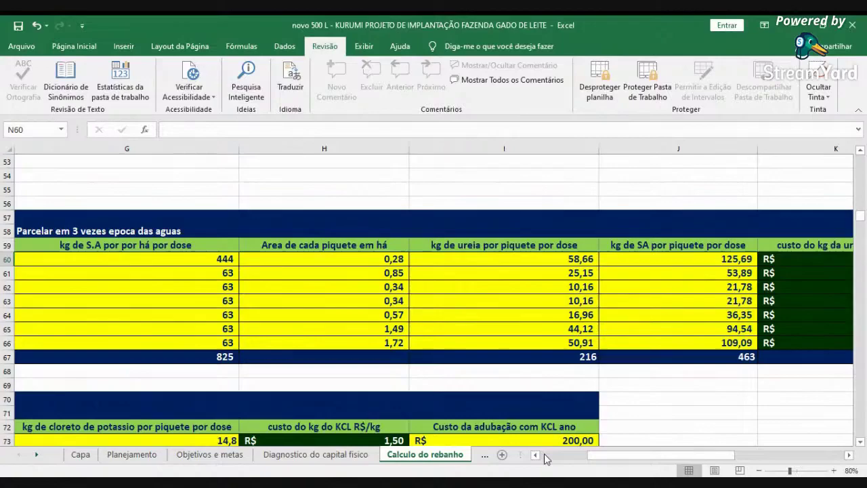
pyautogui.click(545, 455)
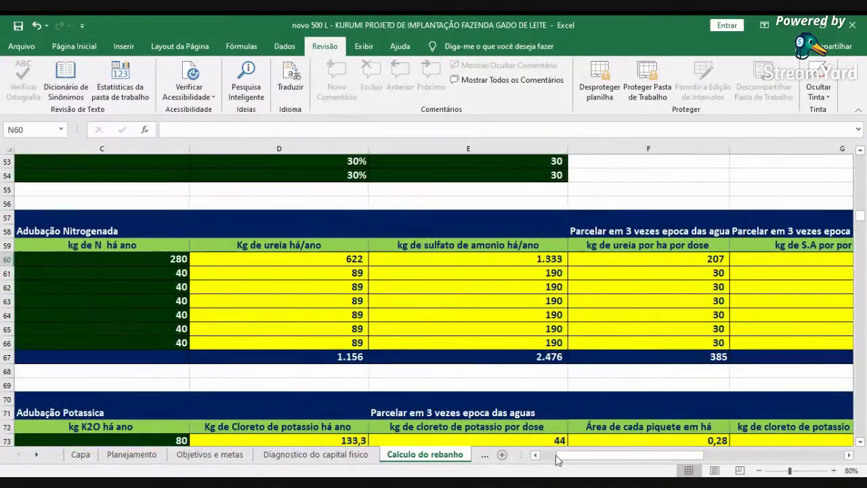
pyautogui.click(555, 456)
pyautogui.scroll(-3, 403, 374)
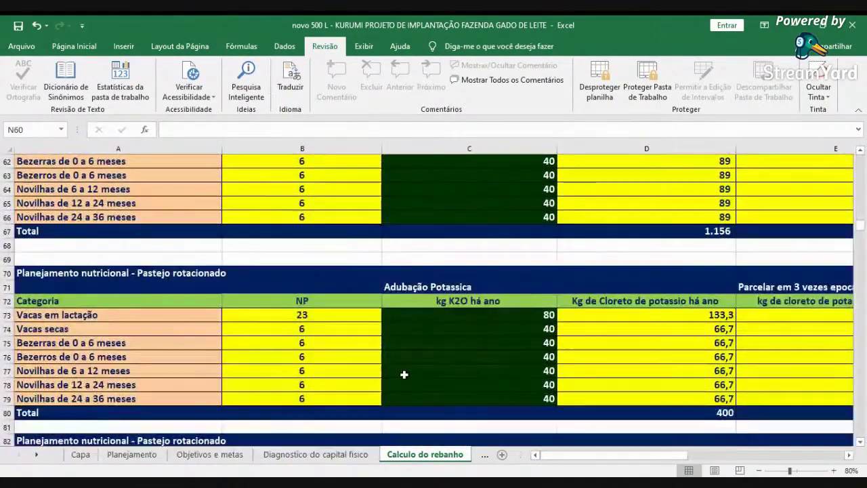
pyautogui.scroll(-1, 403, 373)
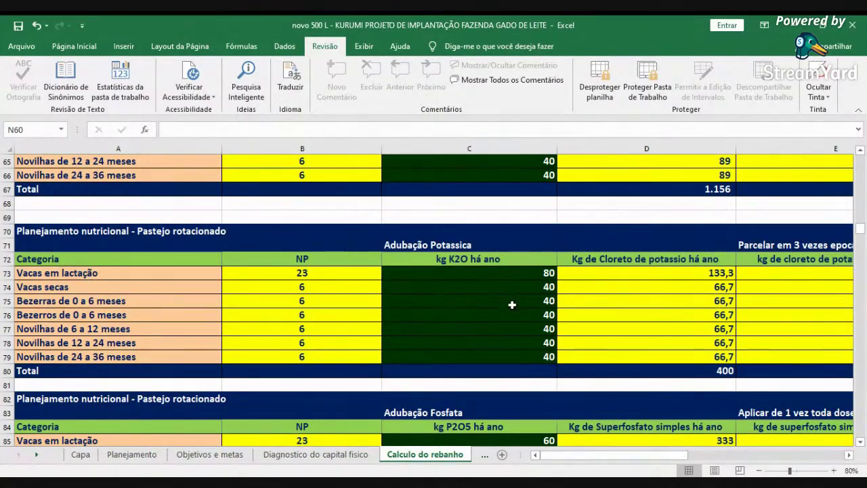
pyautogui.scroll(-1, 515, 306)
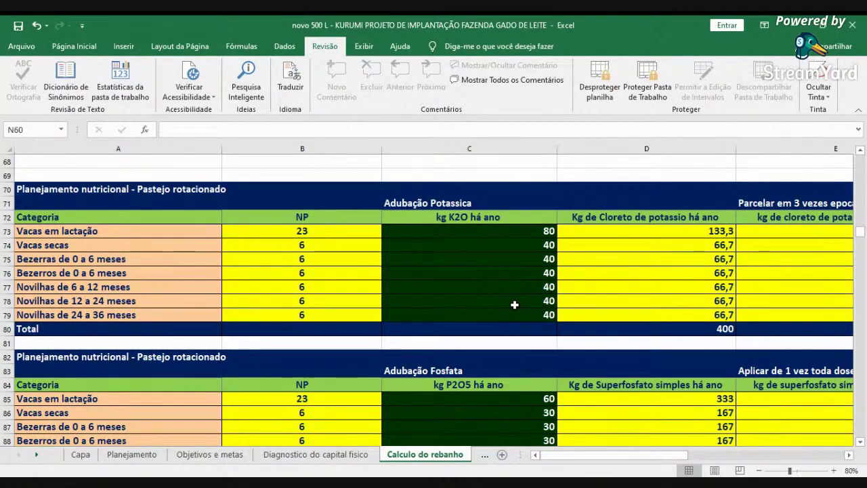
# - Set the lactating cows' P2O5 rate in the phosphate fertilization table to 80 kg per hectare per year
pyautogui.scroll(-3, 510, 304)
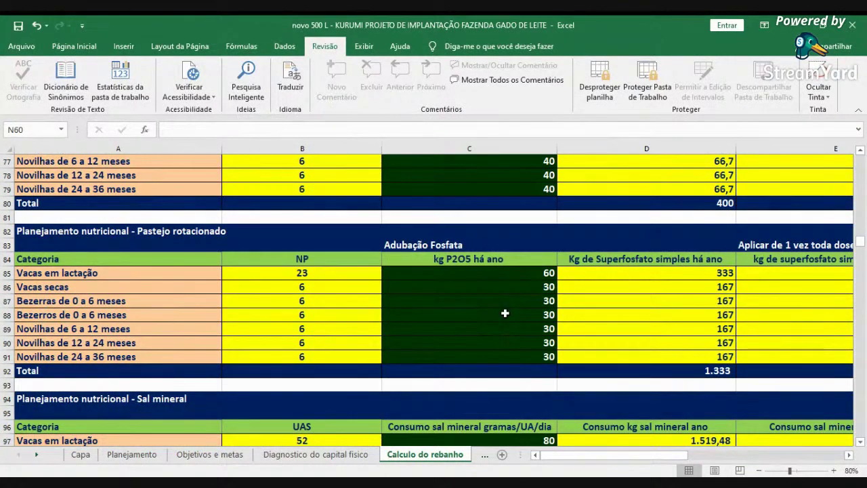
pyautogui.click(514, 275)
pyautogui.write('80')
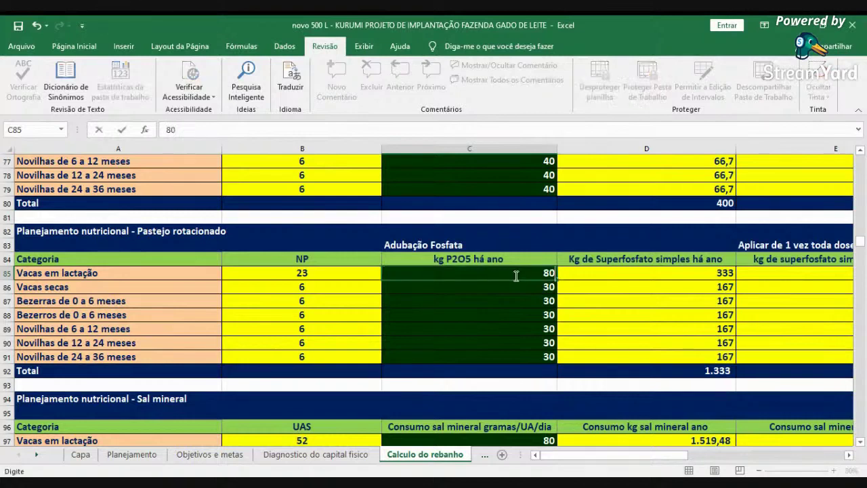
pyautogui.press('Return')
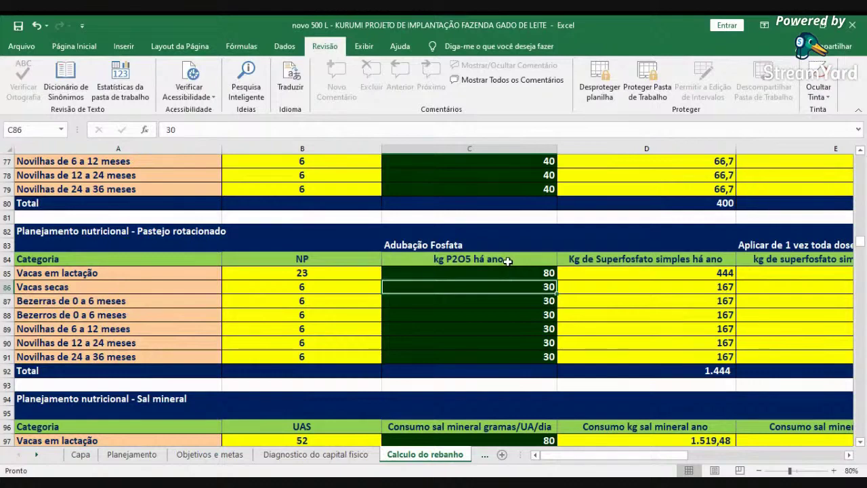
# - Check the phosphate table's simple superphosphate and paddock area columns, and go to the mineral salt planning table
pyautogui.press('Up')
pyautogui.press('Up')
pyautogui.press('Right')
pyautogui.press('Right')
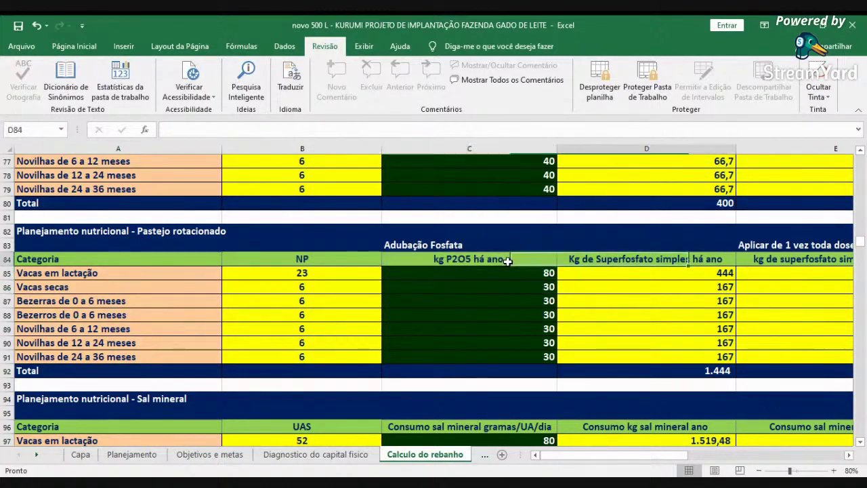
pyautogui.press('Right')
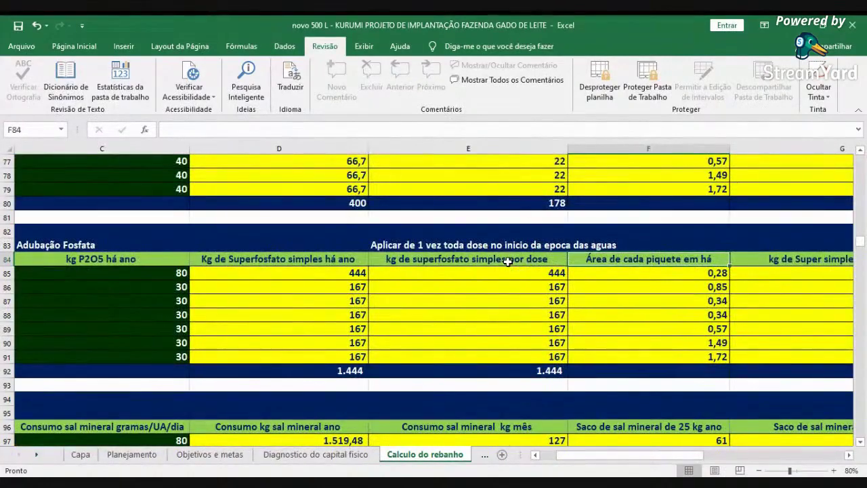
pyautogui.press('Left')
pyautogui.press('Left')
pyautogui.press('Left')
pyautogui.press('Left')
pyautogui.press('Left')
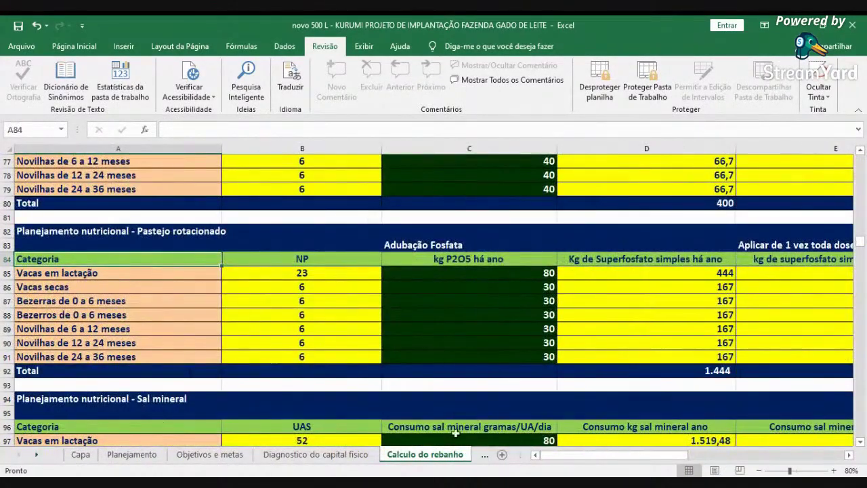
pyautogui.scroll(-3, 455, 432)
pyautogui.scroll(-2, 454, 411)
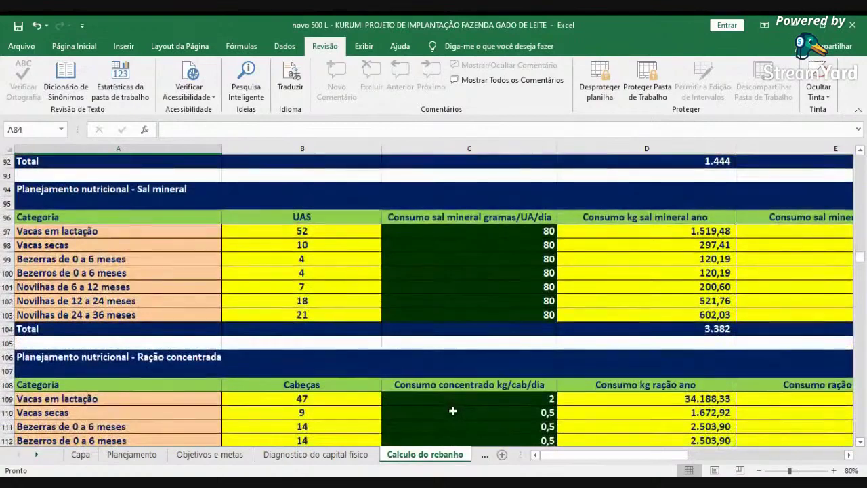
# - Check the lactating cows' animal units and daily mineral salt consumption per animal unit in the mineral salt table
pyautogui.click(324, 232)
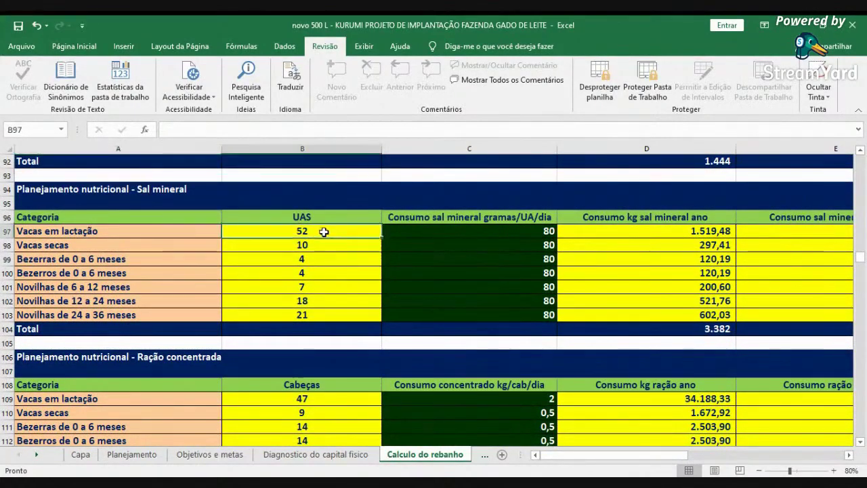
pyautogui.click(476, 230)
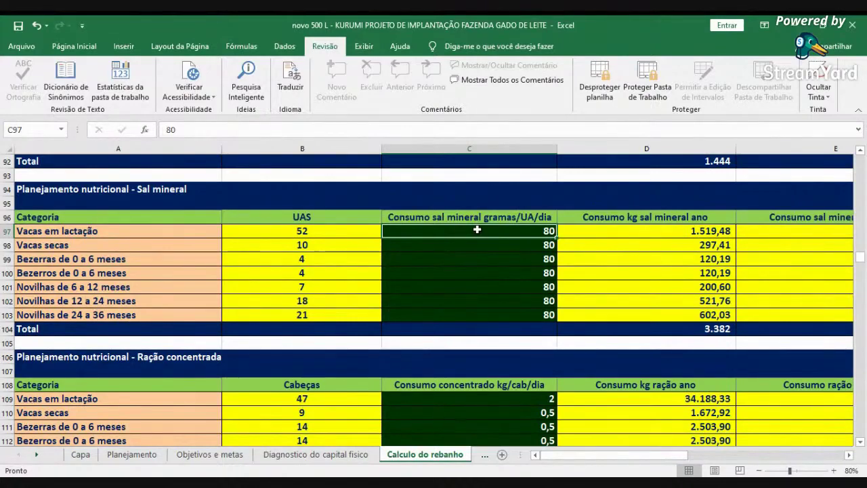
pyautogui.press('Right')
pyautogui.press('Right')
pyautogui.press('Left')
pyautogui.press('Left')
pyautogui.press('Left')
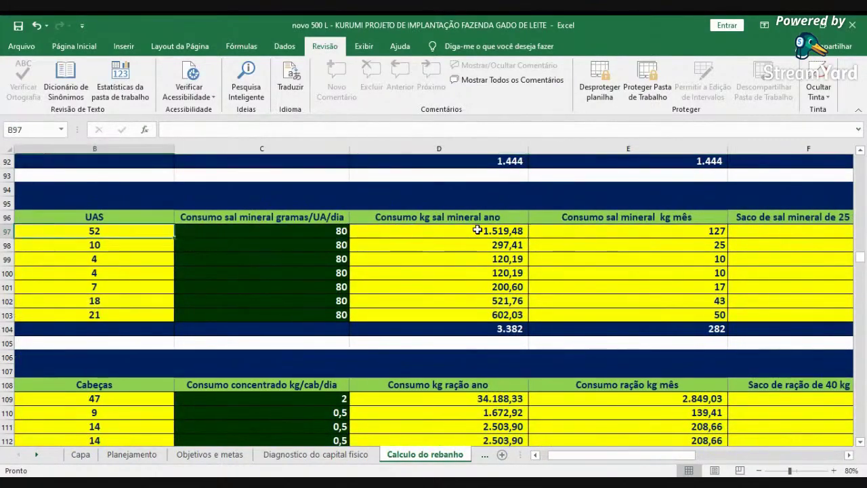
# - Follow the lactating cows' mineral salt row through yearly and monthly consumption, 25 kg bags, bag price, and yearly and monthly cost
pyautogui.press('Right')
pyautogui.press('Right')
pyautogui.press('Right')
pyautogui.press('Right')
pyautogui.press('Right')
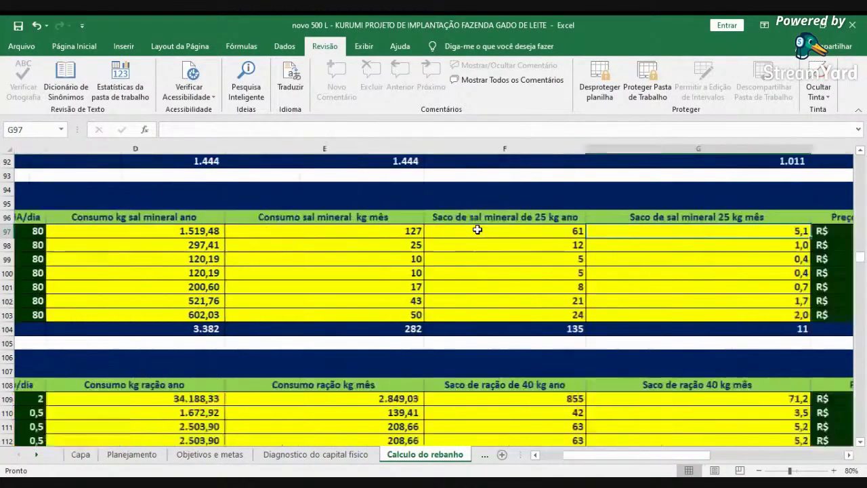
pyautogui.press('Right')
pyautogui.press('Right')
pyautogui.press('Right')
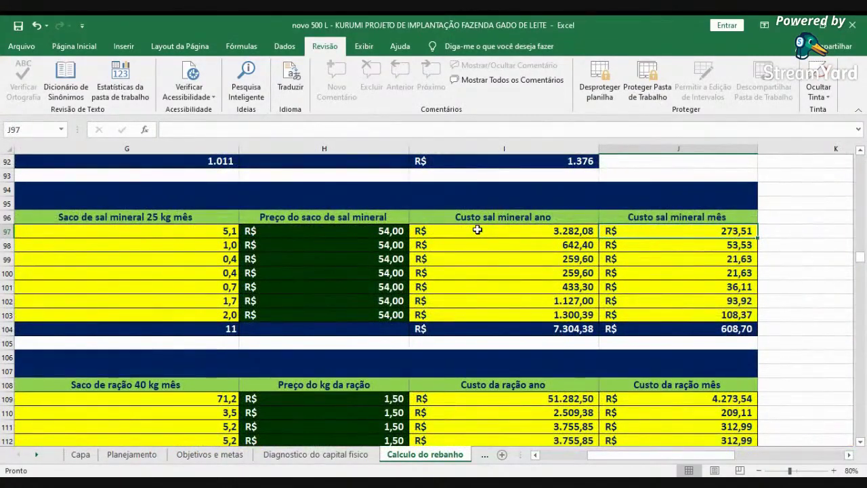
# - Set the lactating cows' concentrate consumption in the Ração concentrada table to 3 kg per head per day
pyautogui.click(567, 461)
pyautogui.scroll(-3, 555, 385)
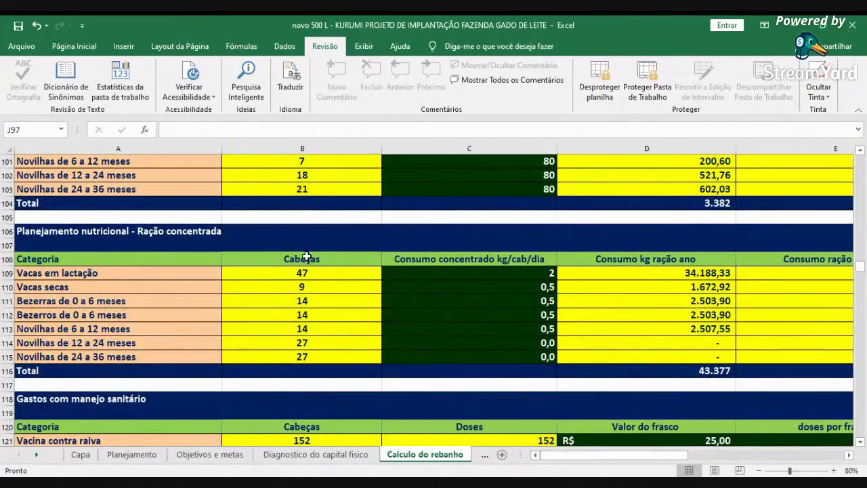
pyautogui.click(310, 271)
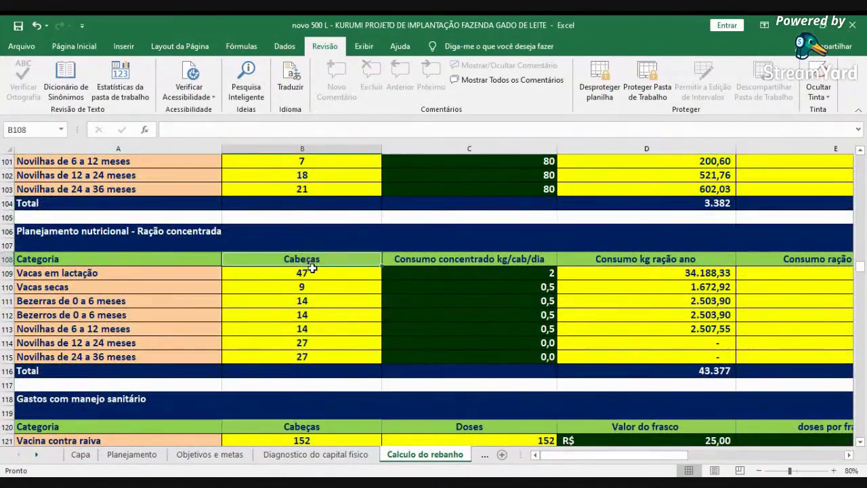
pyautogui.click(466, 259)
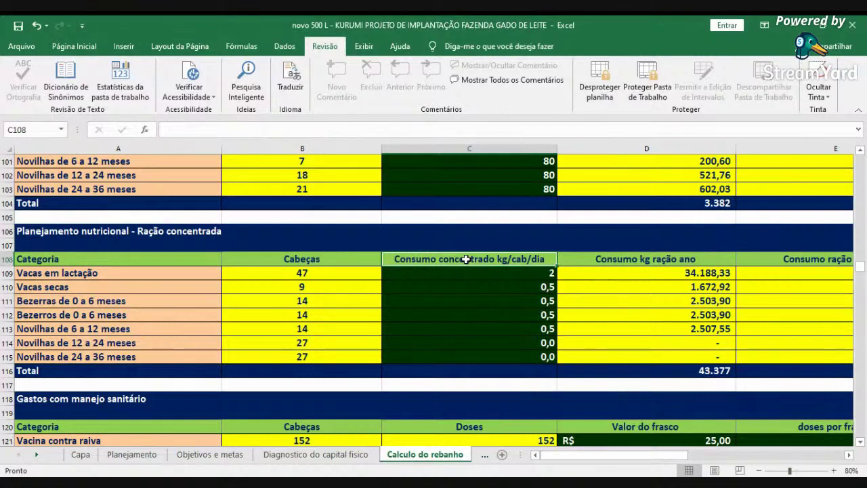
pyautogui.press('Down')
pyautogui.write('3')
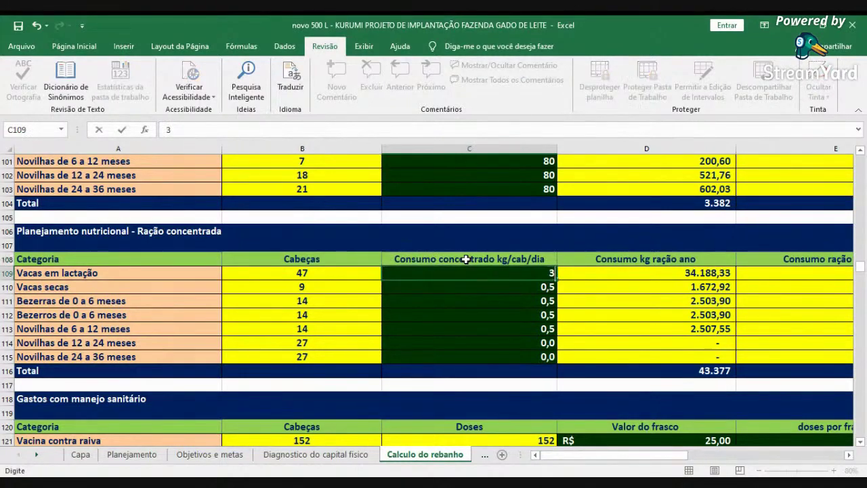
pyautogui.press('Return')
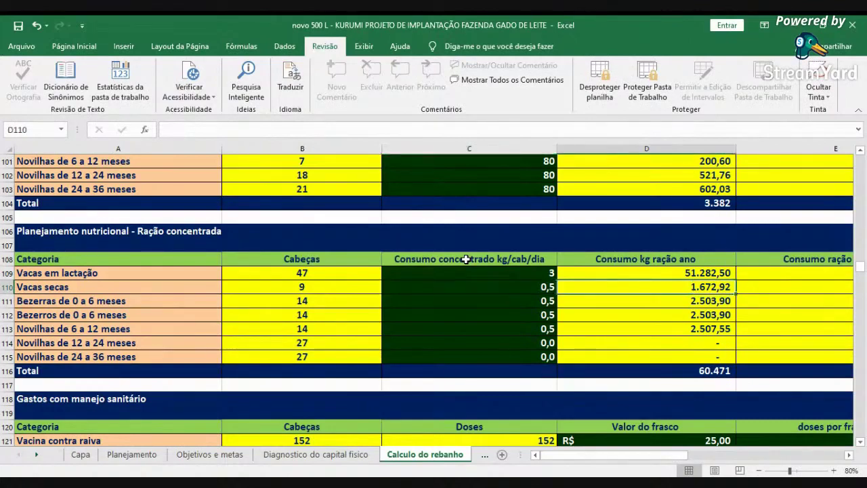
# - Examine the concentrate table's rates by category, yearly and monthly feed consumption, 40 kg bags, price per kg, and feed costs
pyautogui.hscroll(2, 466, 259)
pyautogui.hscroll(-1, 466, 259)
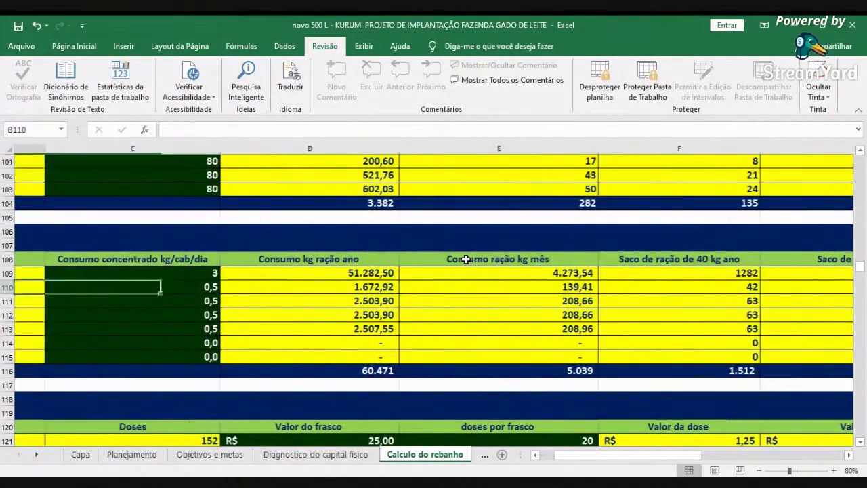
pyautogui.press('Down')
pyautogui.press('Down')
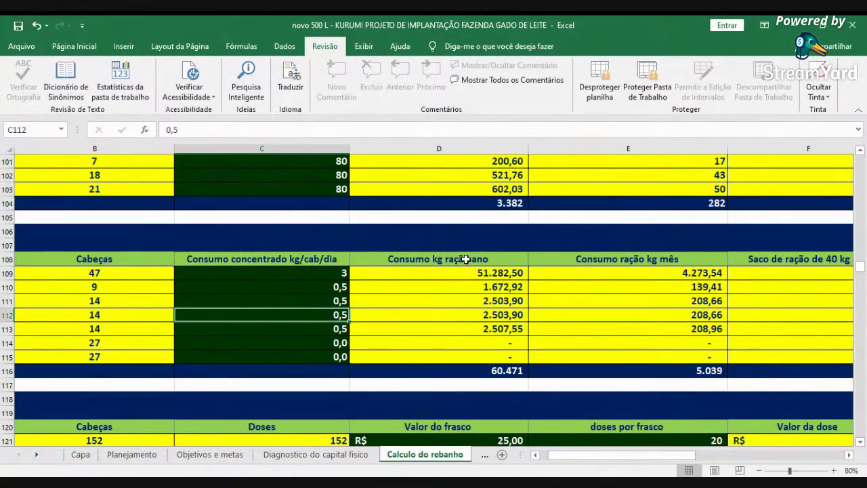
pyautogui.press('Down')
pyautogui.press('Right')
pyautogui.press('Right')
pyautogui.press('Right')
pyautogui.press('Right')
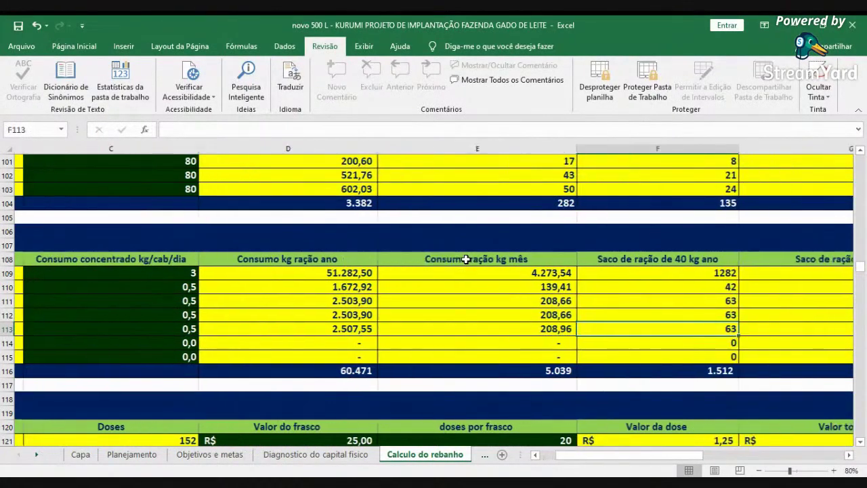
pyautogui.press('Right')
pyautogui.press('Right')
pyautogui.press('Right')
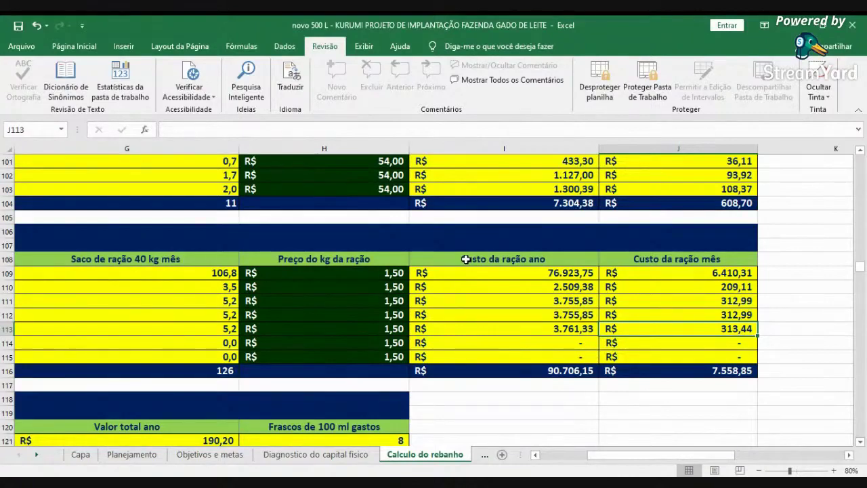
# - Go to the Gastos com manejo sanitário table and review the head counts for each vaccine and deworming, plus the dosing notes
pyautogui.click(552, 458)
pyautogui.hscroll(-3, 552, 458)
pyautogui.scroll(-4, 522, 386)
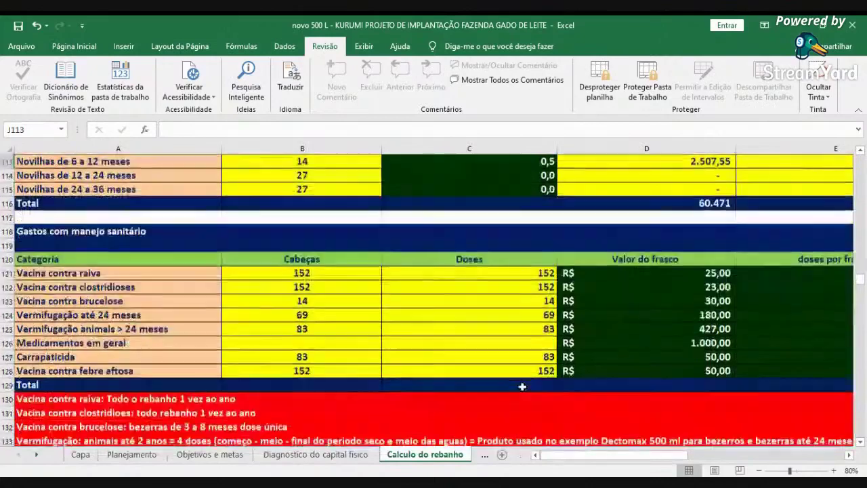
pyautogui.click(281, 276)
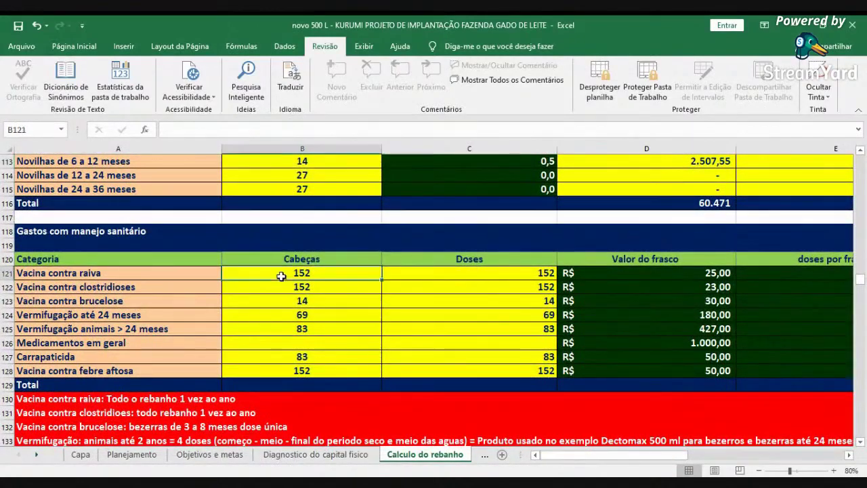
pyautogui.click(282, 288)
pyautogui.click(283, 303)
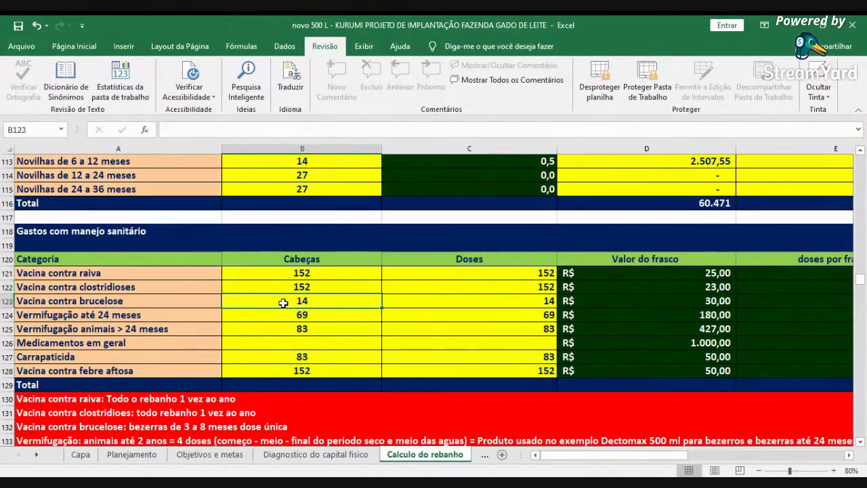
pyautogui.click(283, 319)
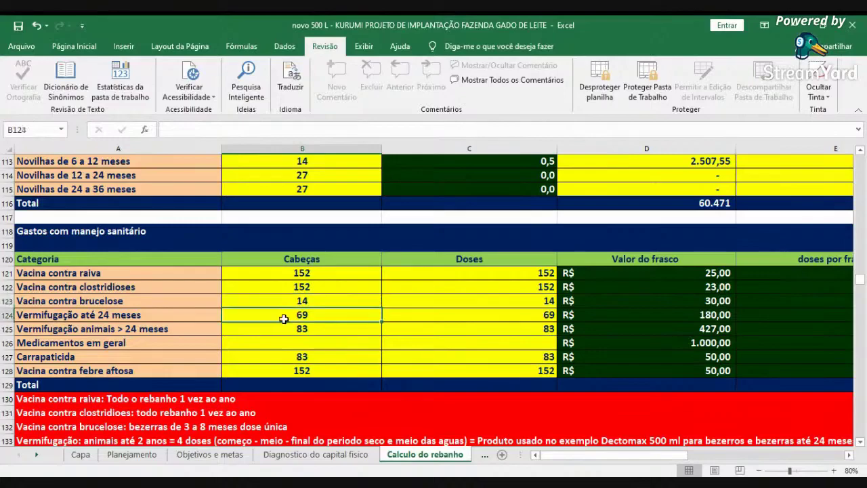
pyautogui.click(284, 329)
pyautogui.scroll(-4, 314, 355)
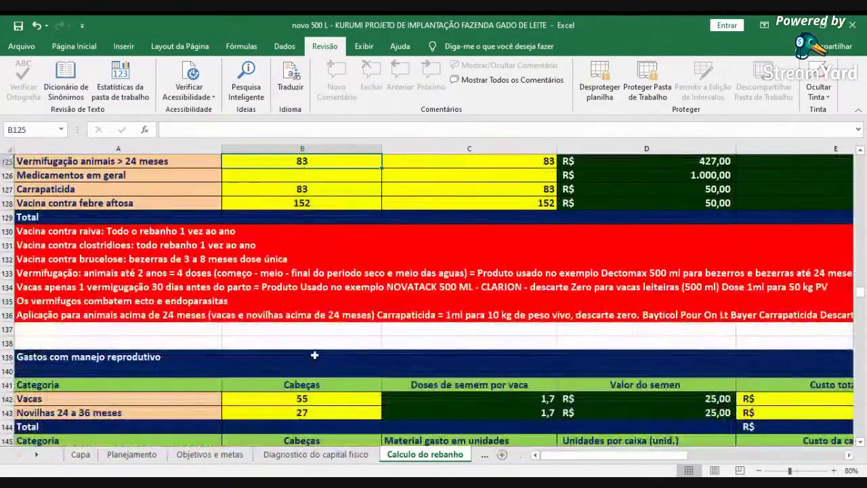
pyautogui.scroll(1, 314, 355)
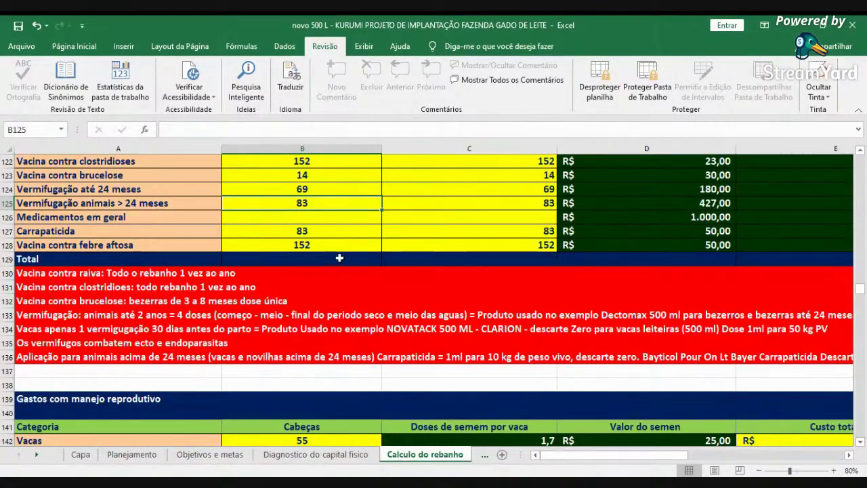
# - Look through the expense tables for reproductive management, mechanical milking, labor, and other yearly expenses
pyautogui.scroll(-3, 339, 258)
pyautogui.scroll(-1, 339, 258)
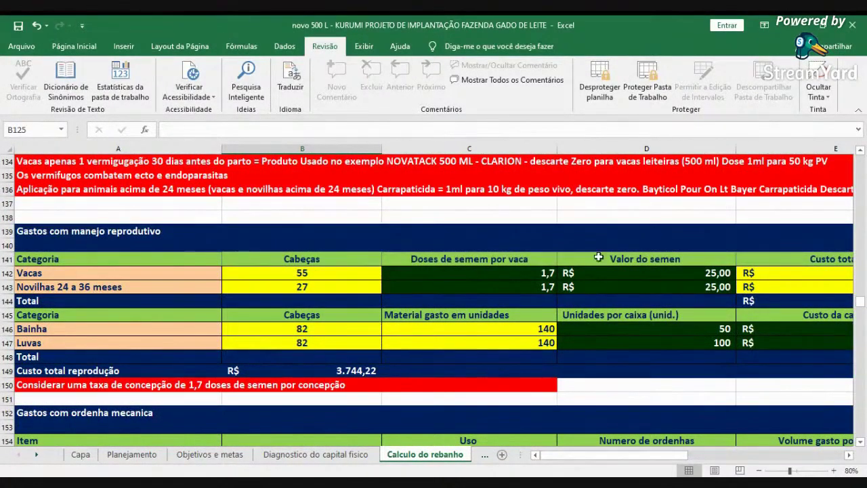
pyautogui.scroll(-2, 438, 412)
pyautogui.scroll(-2, 440, 412)
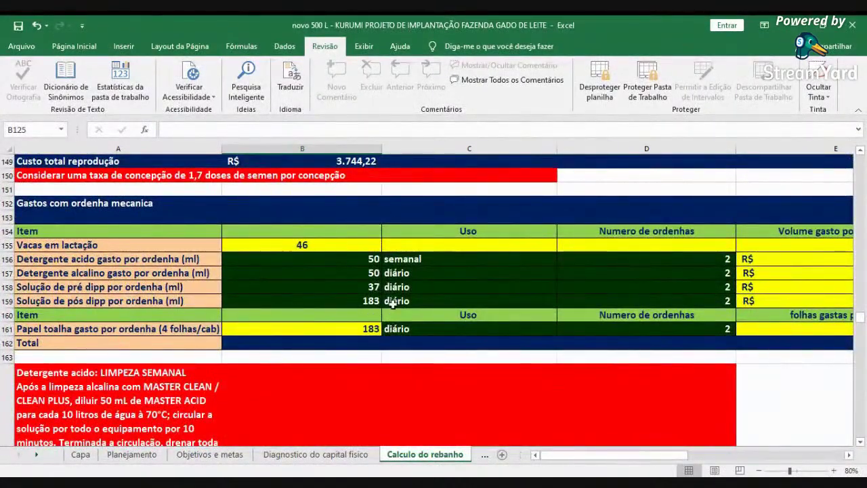
pyautogui.scroll(-5, 386, 308)
pyautogui.scroll(-2, 396, 307)
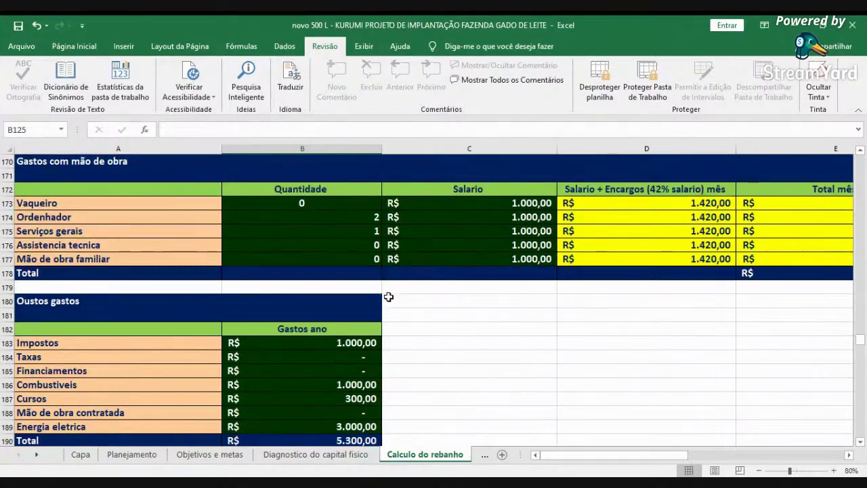
pyautogui.scroll(-3, 387, 298)
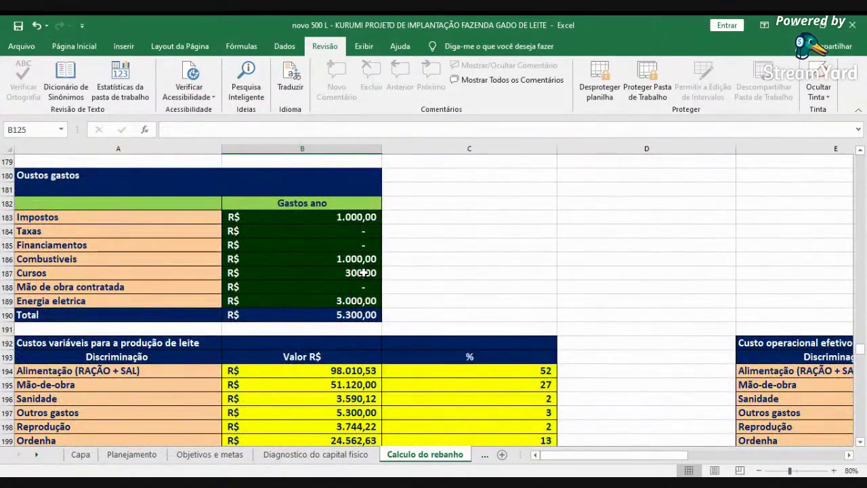
# - Review the variable milk production costs, from health, other expenses, reproduction, milking and pasture fertilization to the total variable cost
pyautogui.scroll(-2, 387, 296)
pyautogui.scroll(-1, 391, 295)
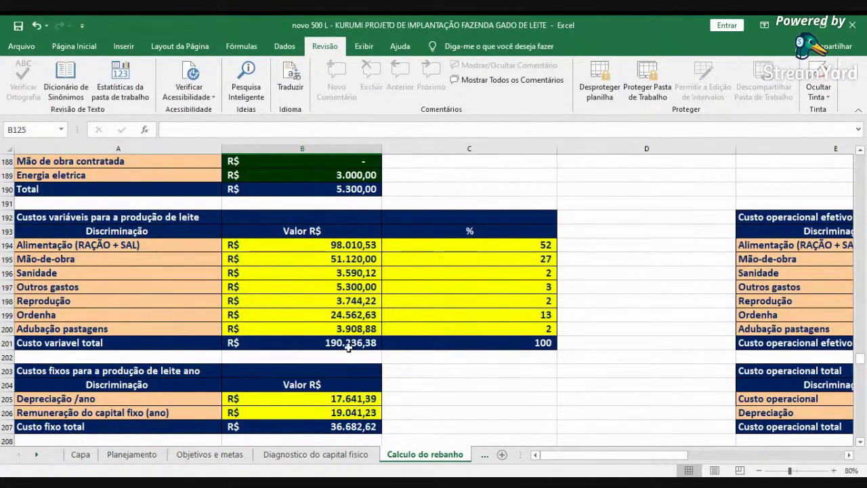
pyautogui.click(358, 271)
pyautogui.click(369, 288)
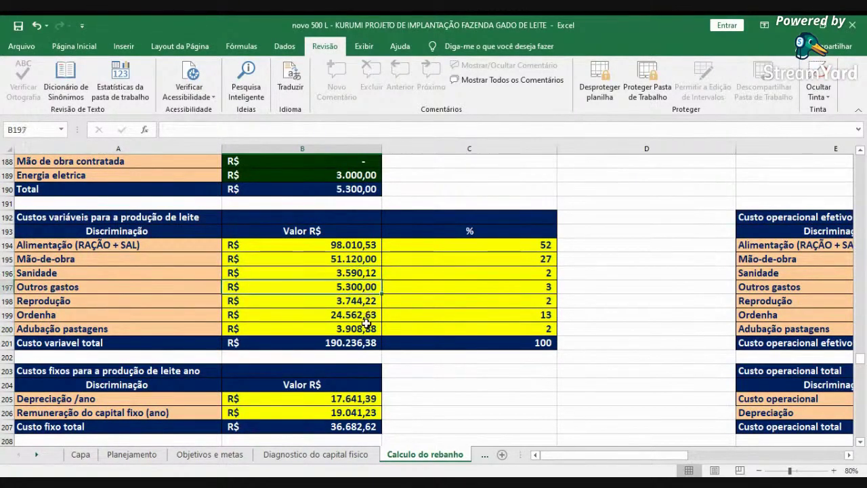
pyautogui.click(367, 304)
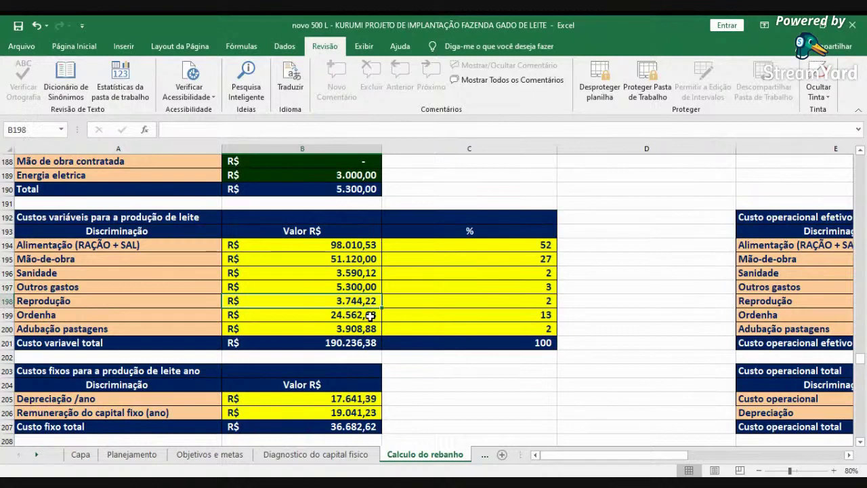
pyautogui.click(366, 315)
pyautogui.click(374, 330)
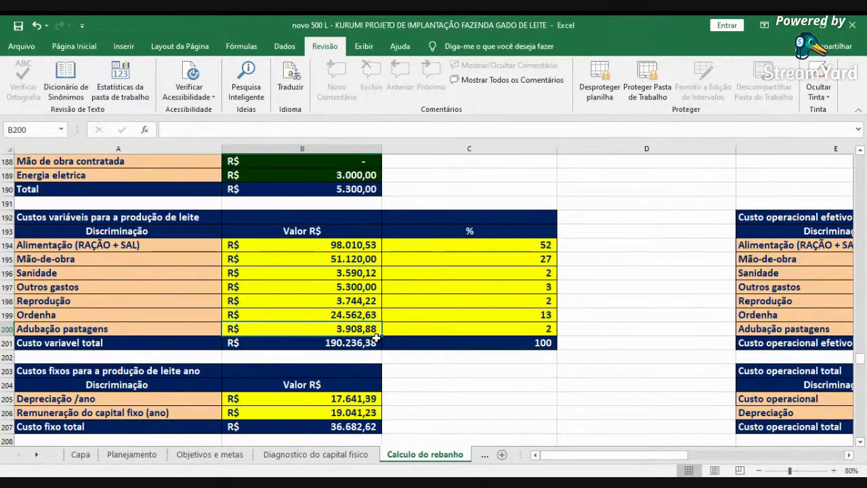
pyautogui.click(365, 346)
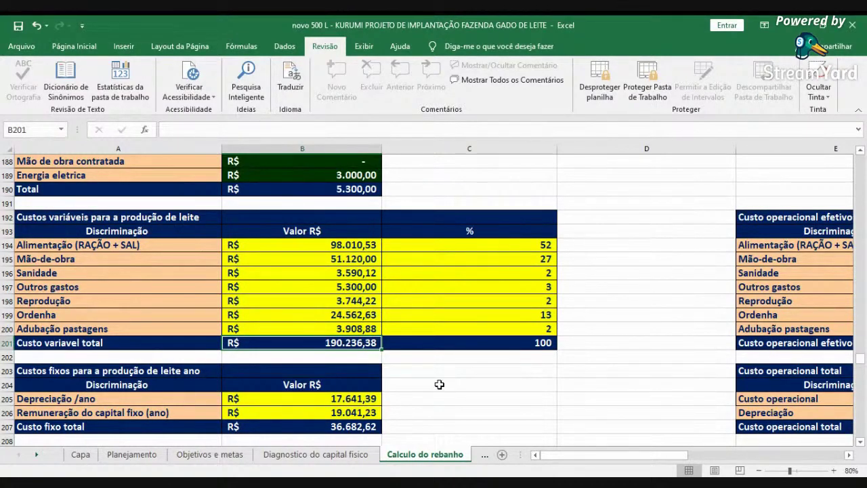
# - Check the yearly depreciation, fixed capital remuneration and total fixed cost in the fixed costs table
pyautogui.scroll(-2, 437, 383)
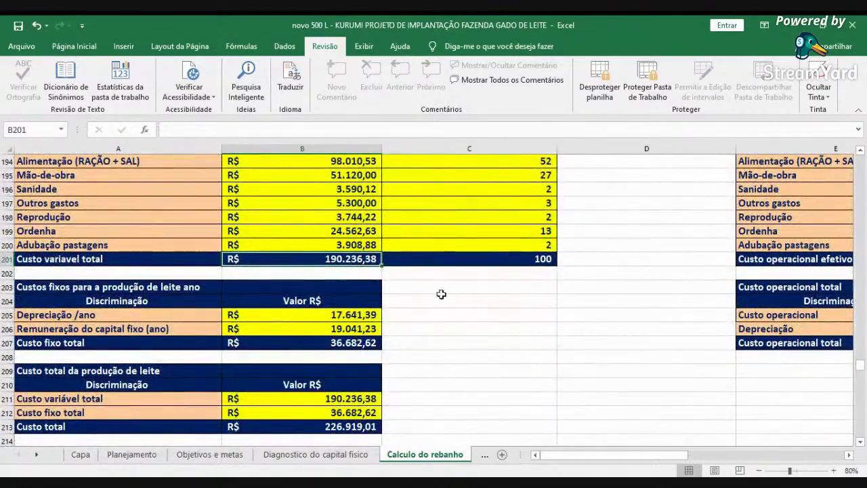
pyautogui.click(357, 316)
pyautogui.click(356, 328)
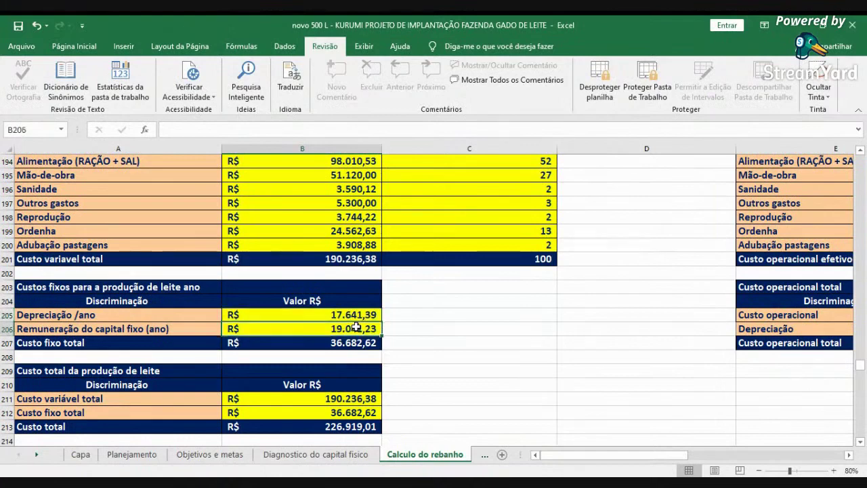
pyautogui.click(347, 342)
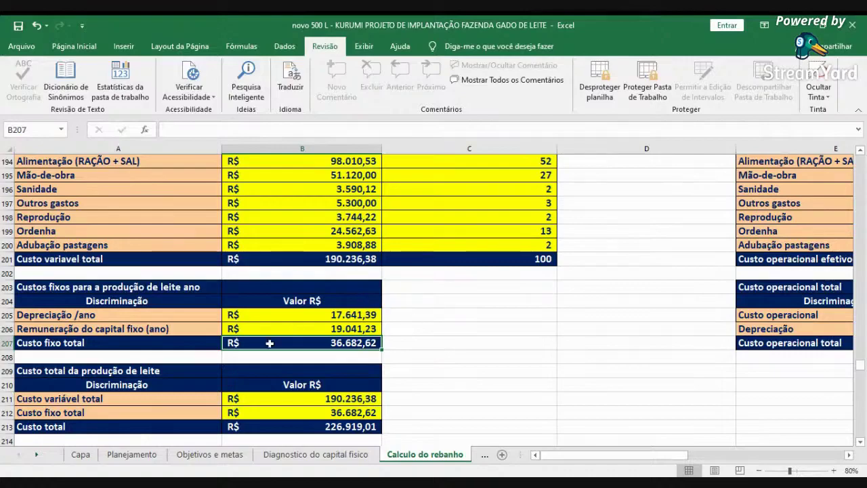
# - Consult the depreciation tables on the Diagnostico do capital físico sheet and return to the fixed costs on Calculo do rebanho
pyautogui.click(330, 455)
pyautogui.scroll(-12, 377, 425)
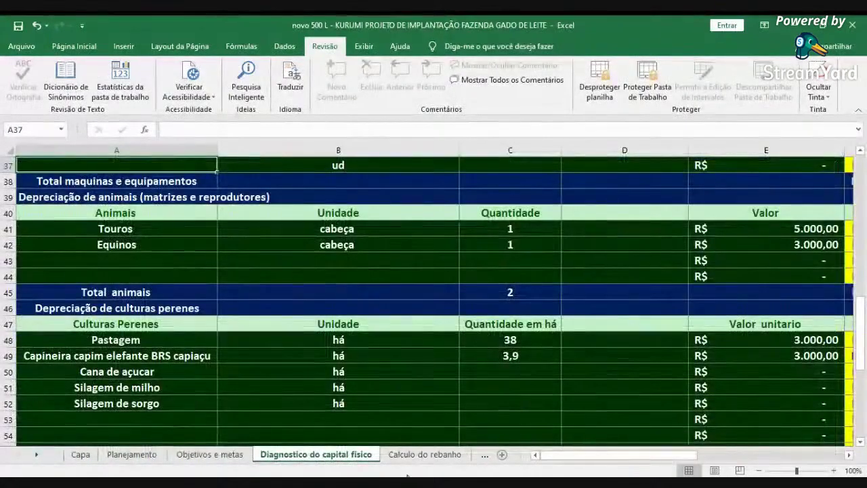
pyautogui.click(401, 455)
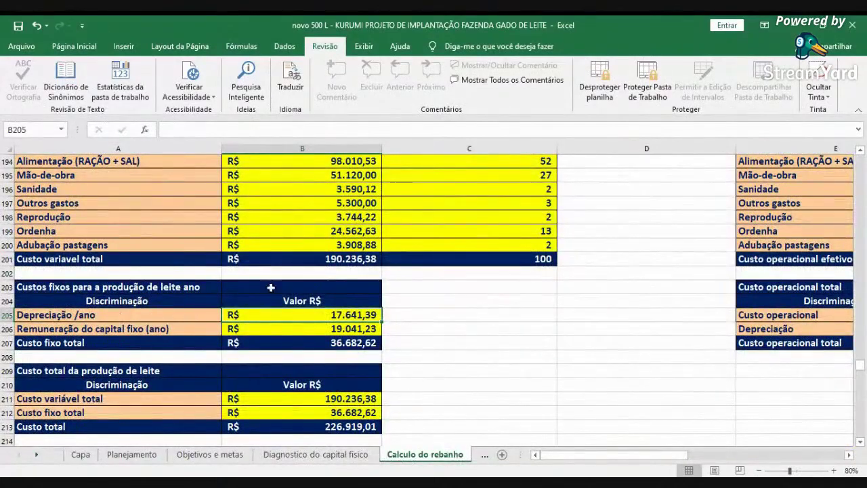
pyautogui.click(330, 454)
pyautogui.click(407, 454)
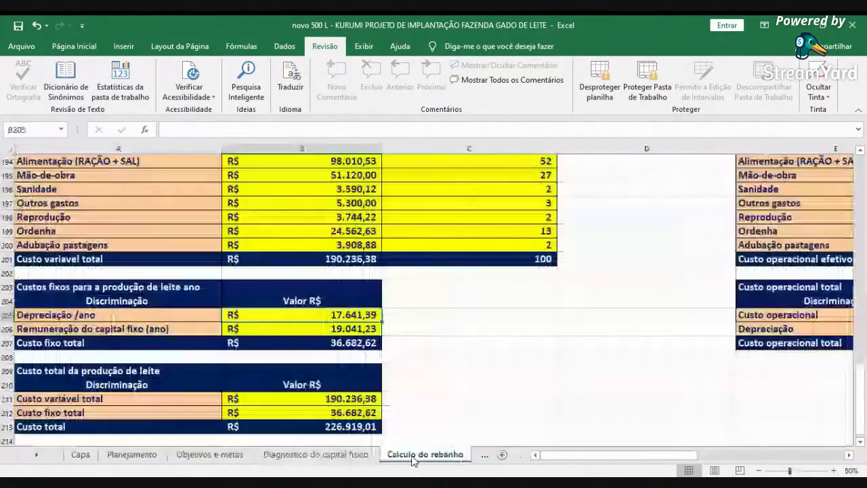
# - Review the effective operating cost and total operating cost tables, through depreciation to the total operating cost
pyautogui.scroll(-2, 370, 425)
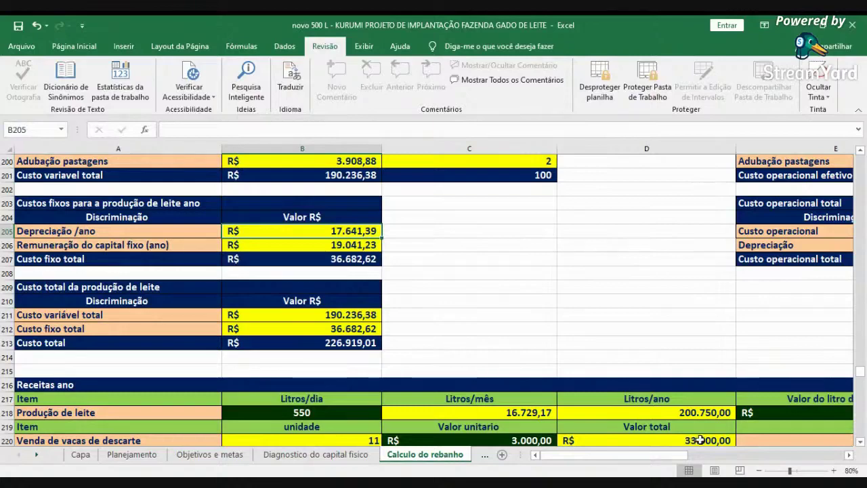
pyautogui.hscroll(5, 722, 343)
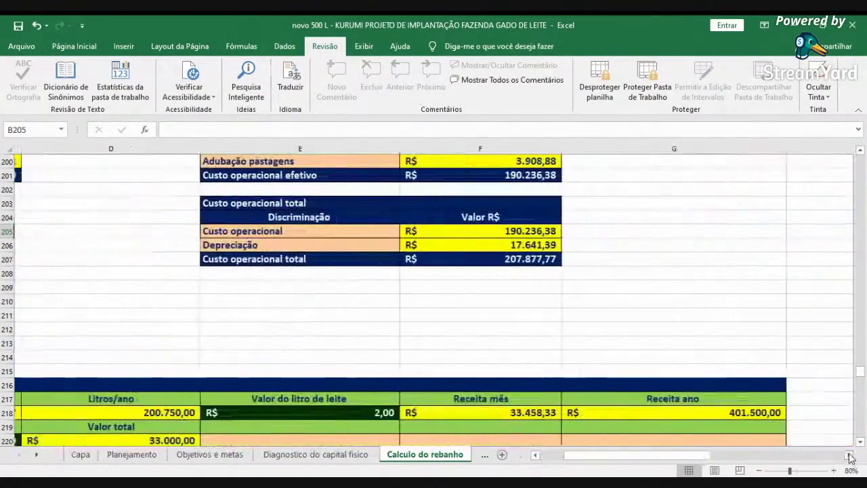
pyautogui.scroll(3, 721, 344)
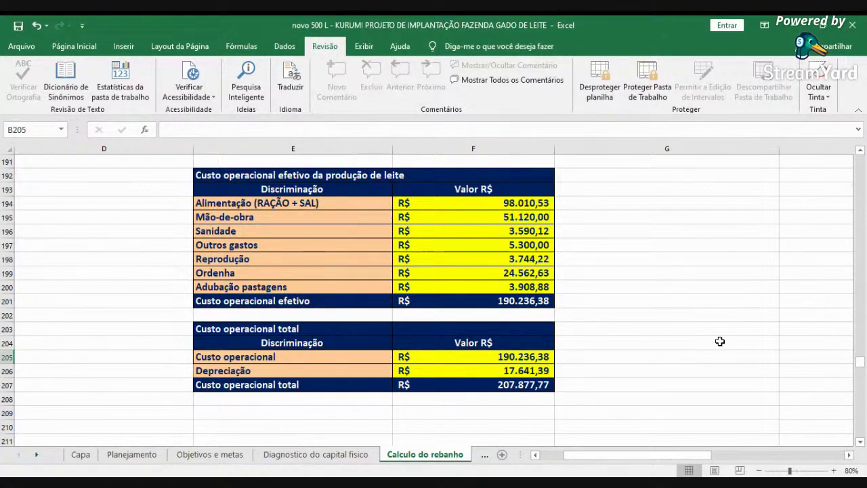
pyautogui.moveTo(719, 341); pyautogui.dragTo(778, 281)
pyautogui.click(325, 412)
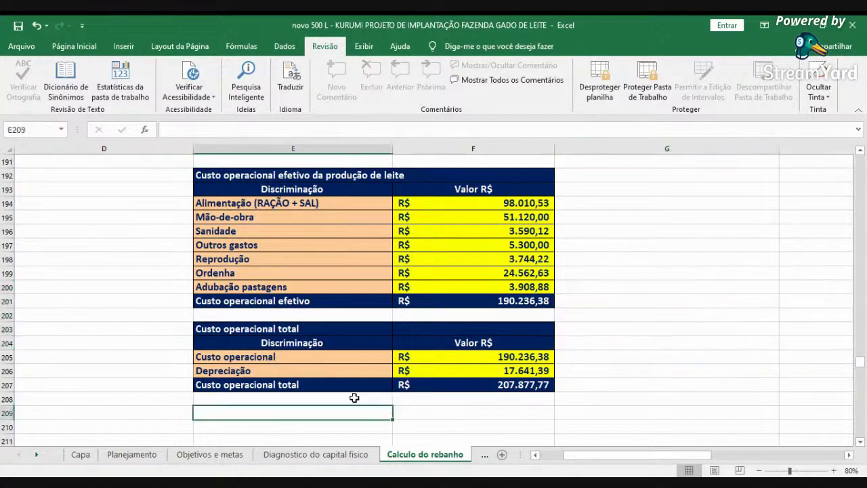
pyautogui.click(254, 372)
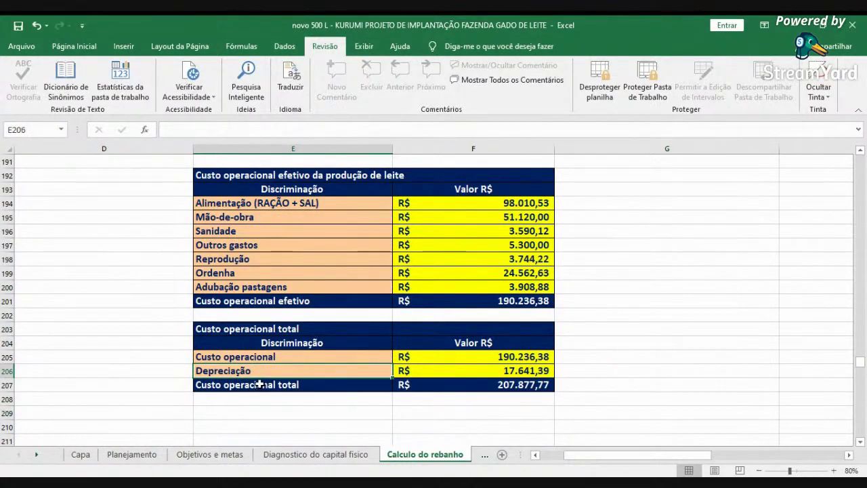
pyautogui.click(481, 385)
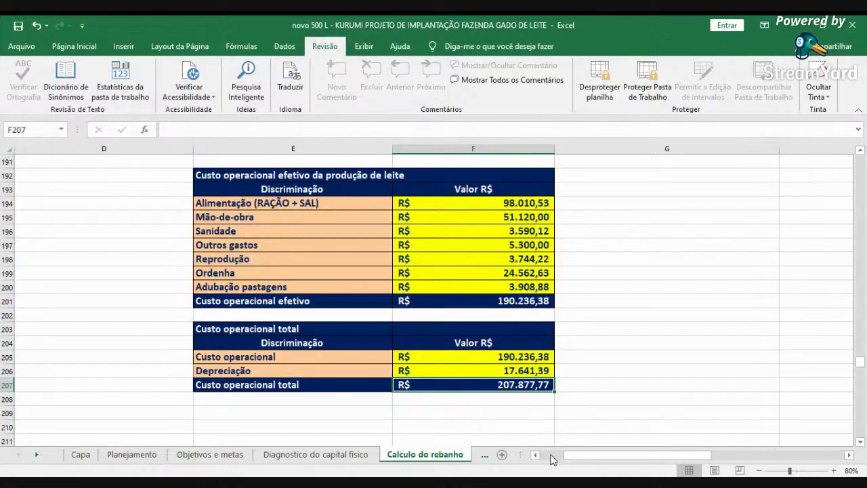
# - Look over the total milk production cost table and continue to the yearly revenue table, Receitas ano
pyautogui.click(552, 455)
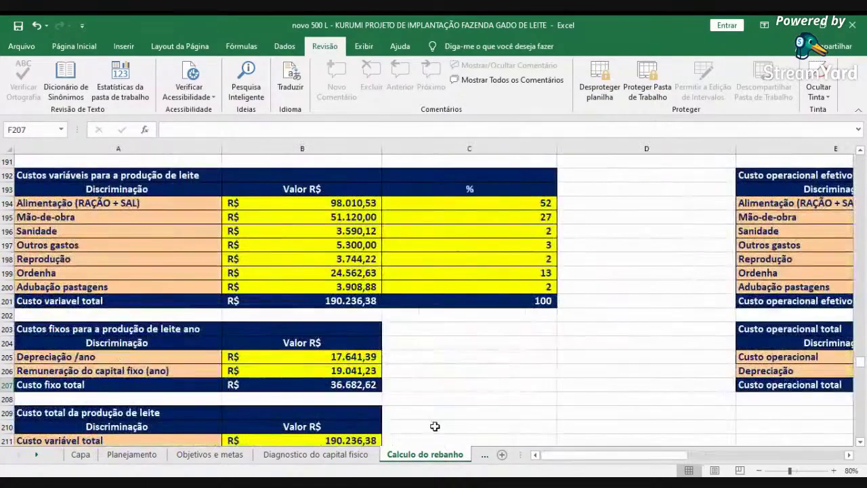
pyautogui.scroll(-4, 438, 420)
pyautogui.scroll(-1, 438, 422)
pyautogui.scroll(5, 438, 423)
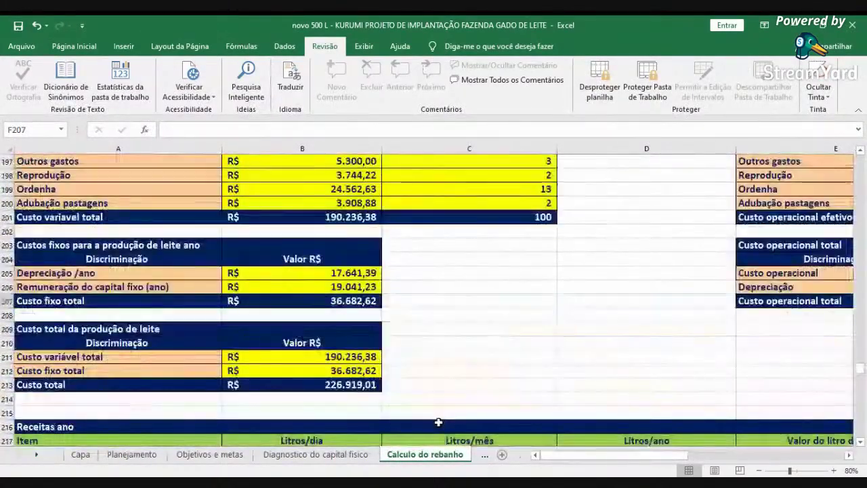
pyautogui.scroll(-4, 438, 422)
pyautogui.scroll(-2, 437, 422)
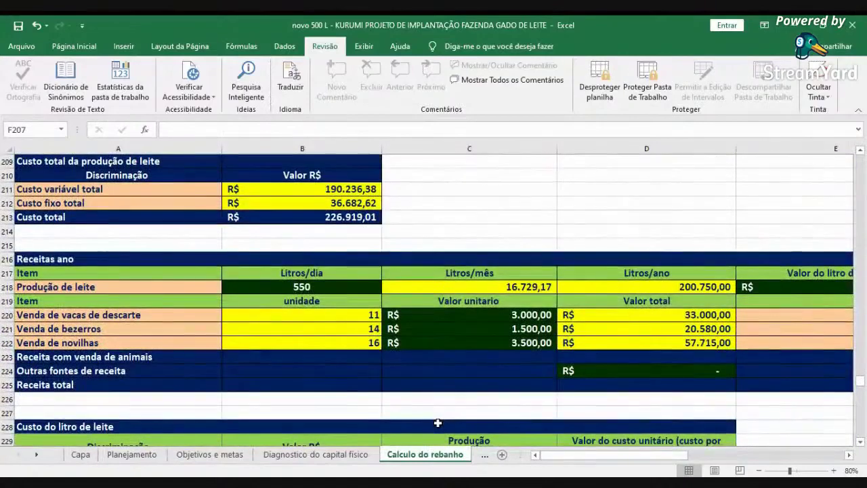
pyautogui.scroll(-3, 441, 422)
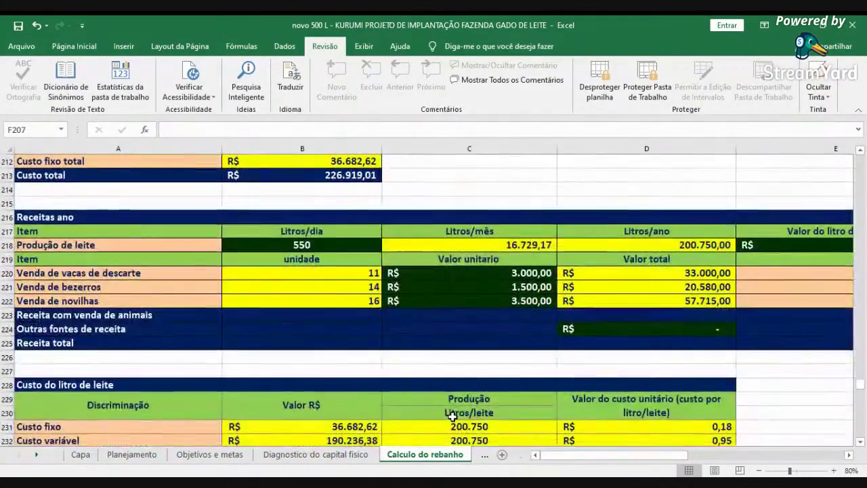
pyautogui.scroll(2, 451, 420)
pyautogui.scroll(1, 452, 420)
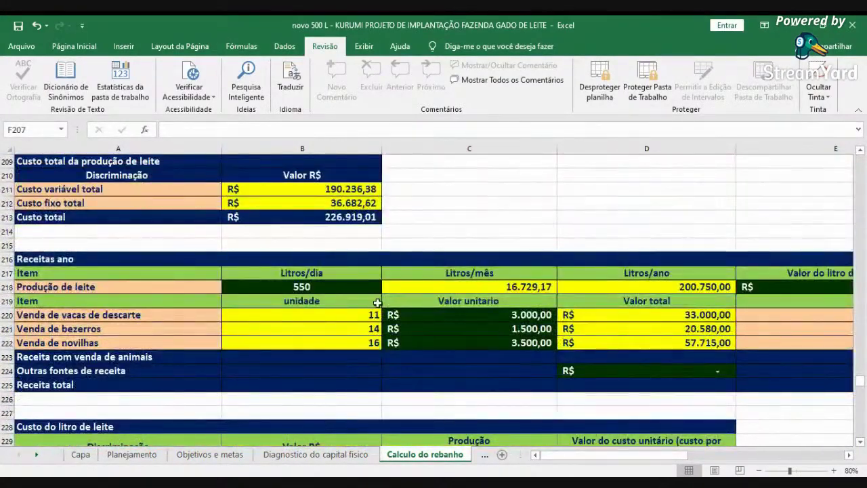
# - Check the milk production row of Receitas ano, from litres per day and price per litre to monthly and yearly revenue
pyautogui.click(344, 284)
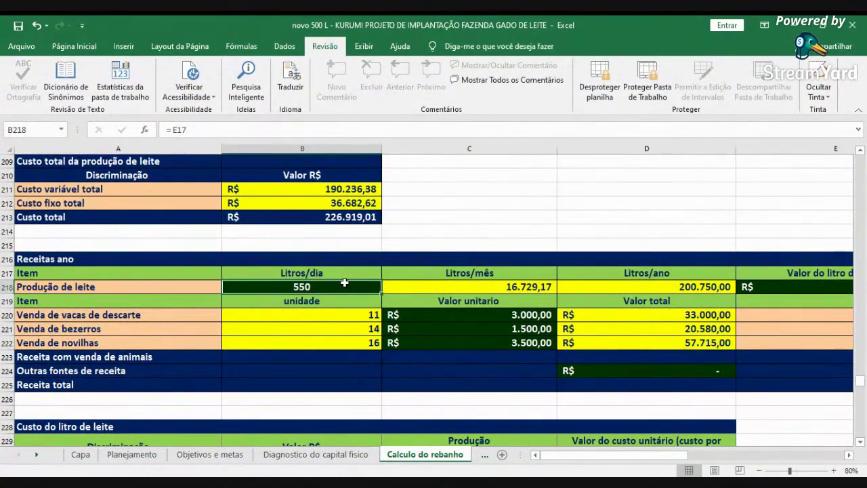
pyautogui.click(850, 455)
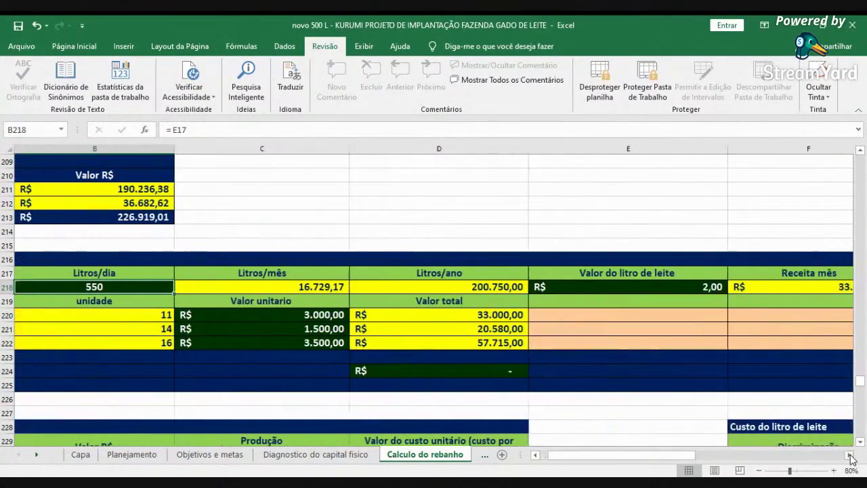
pyautogui.click(850, 455)
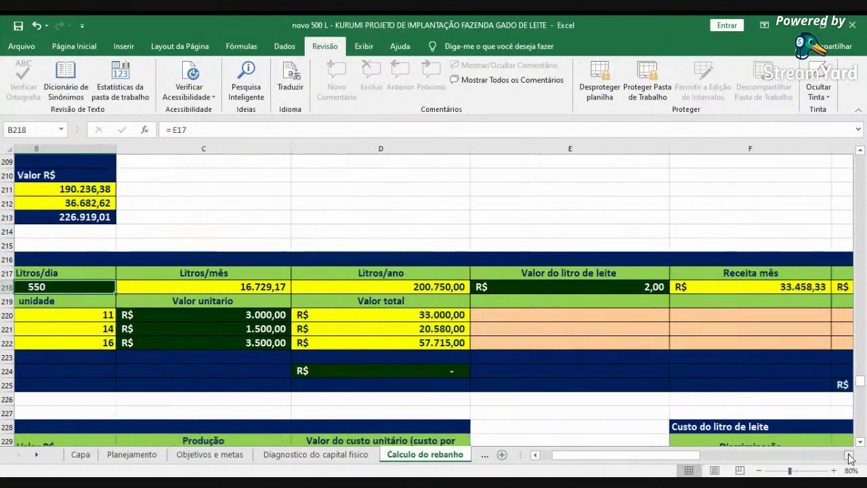
pyautogui.click(850, 455)
pyautogui.click(850, 455)
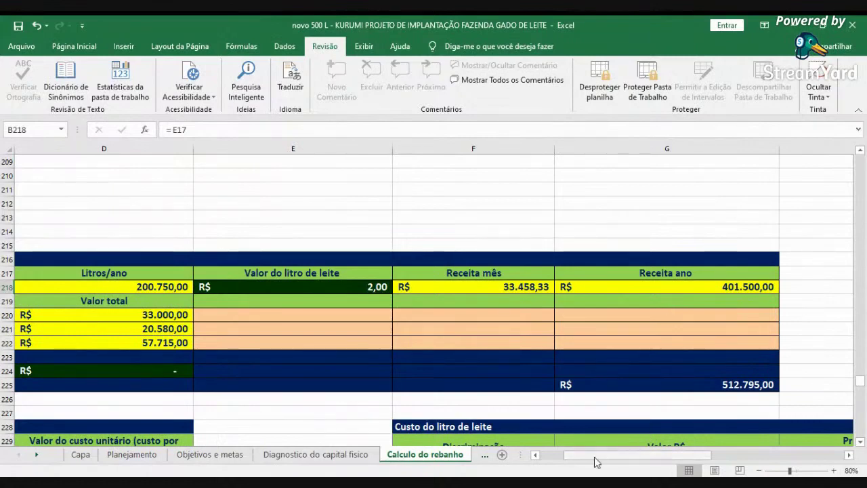
# - Check the units and unit values for selling cull cows, calves and heifers, and the total yearly revenue
pyautogui.click(558, 456)
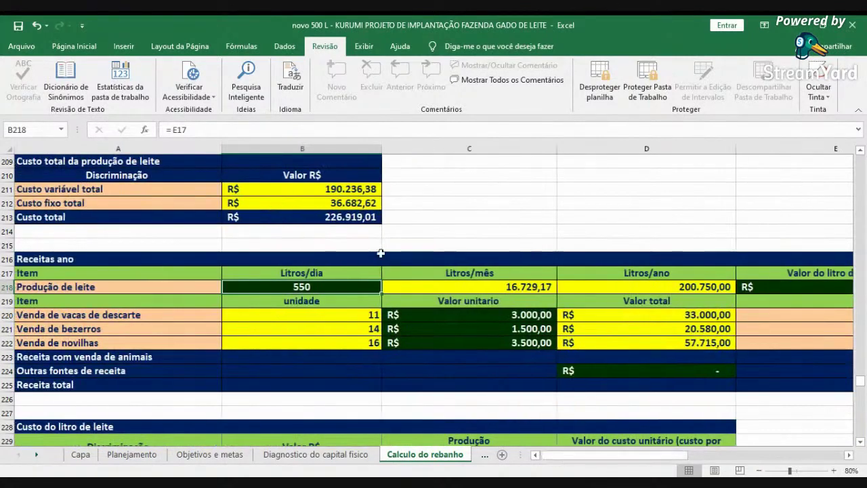
pyautogui.click(288, 313)
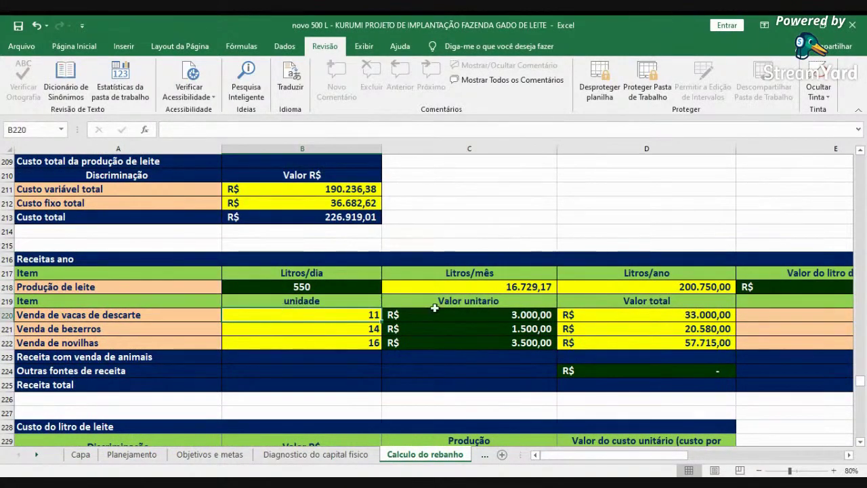
pyautogui.click(469, 312)
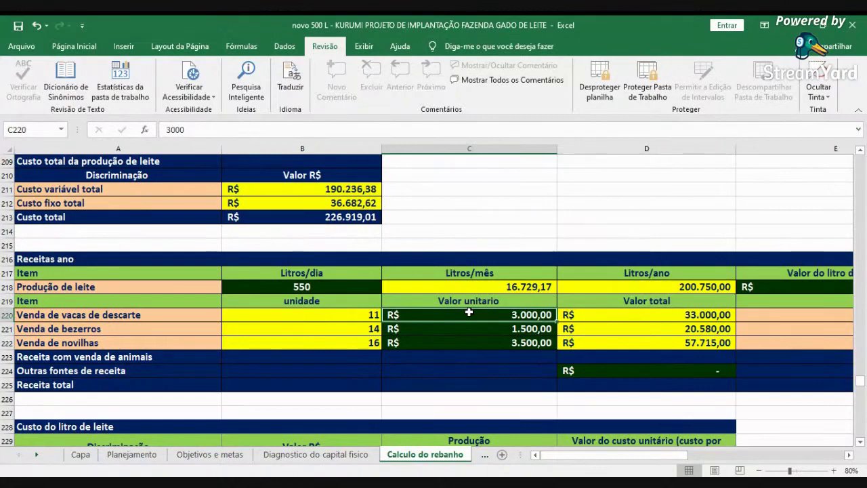
pyautogui.click(474, 327)
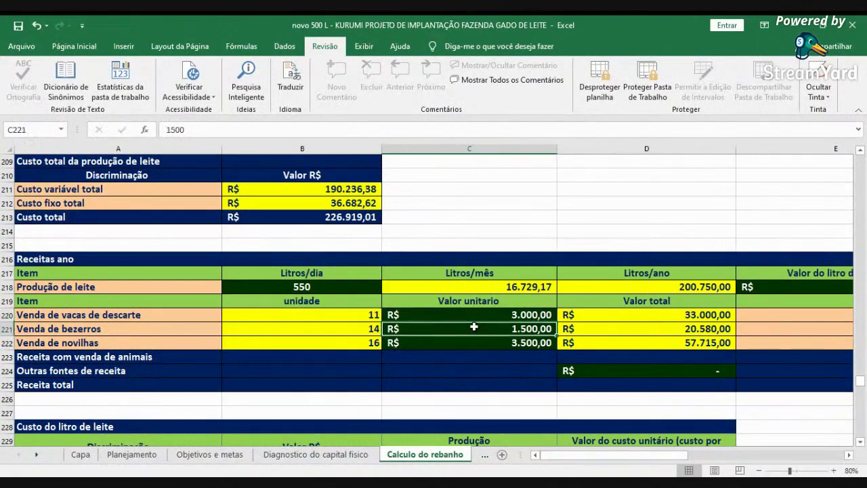
pyautogui.click(462, 346)
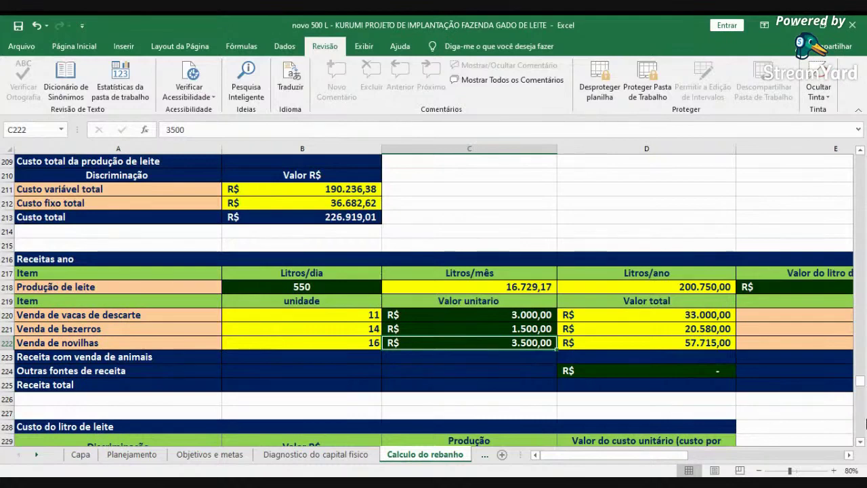
pyautogui.click(849, 455)
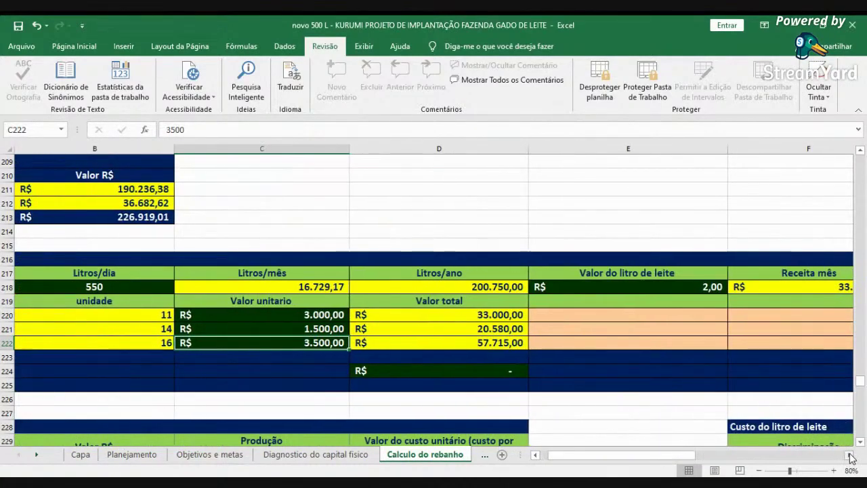
pyautogui.click(849, 455)
pyautogui.click(849, 455)
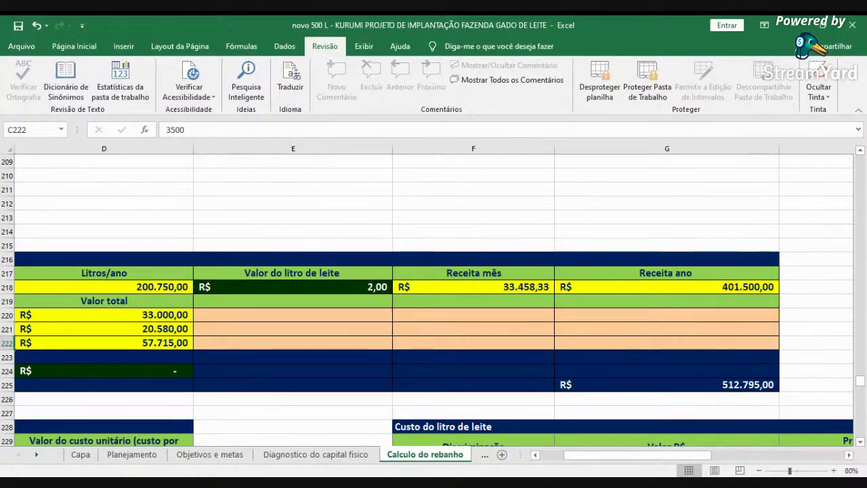
# - Examine the Custo do litro de leite tables for the total cost and total operating cost per litre of milk
pyautogui.click(552, 464)
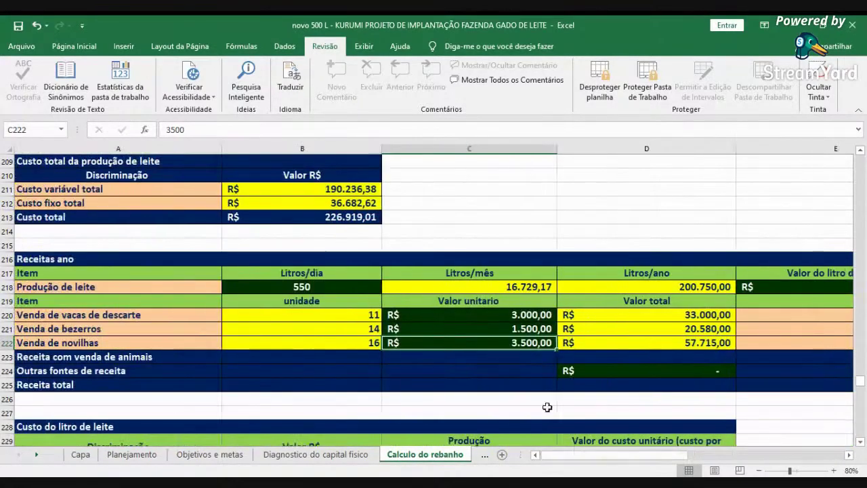
pyautogui.scroll(-4, 547, 406)
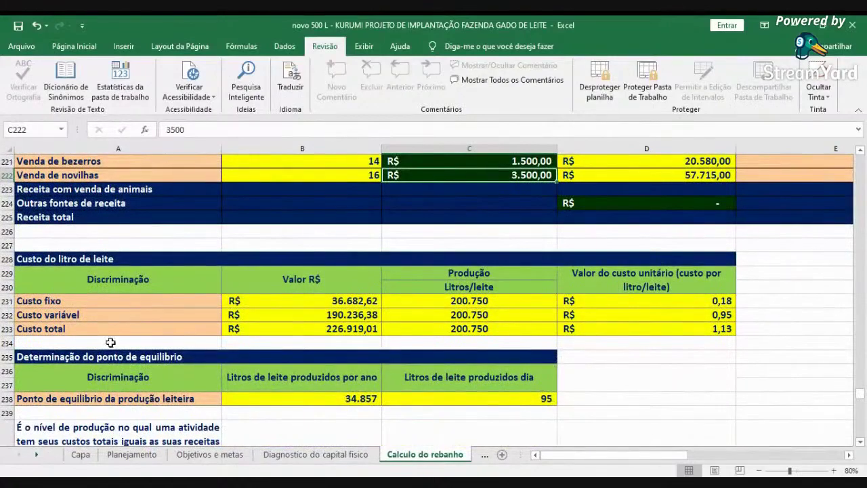
pyautogui.click(651, 328)
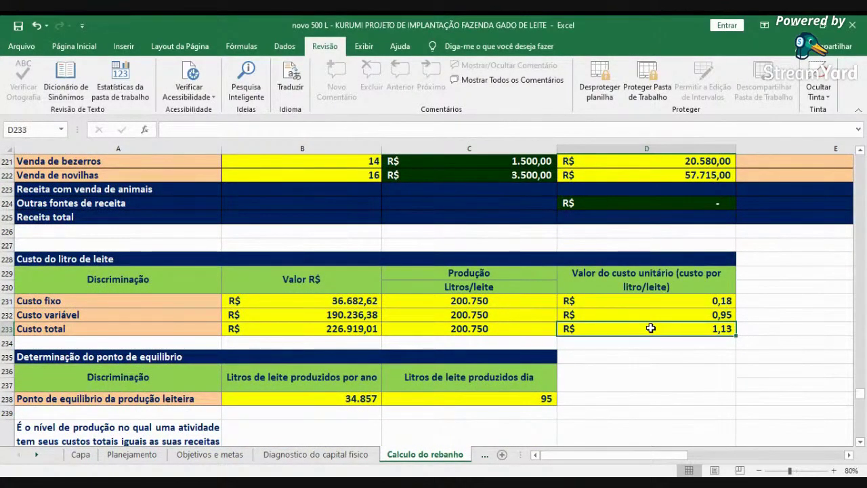
pyautogui.click(849, 455)
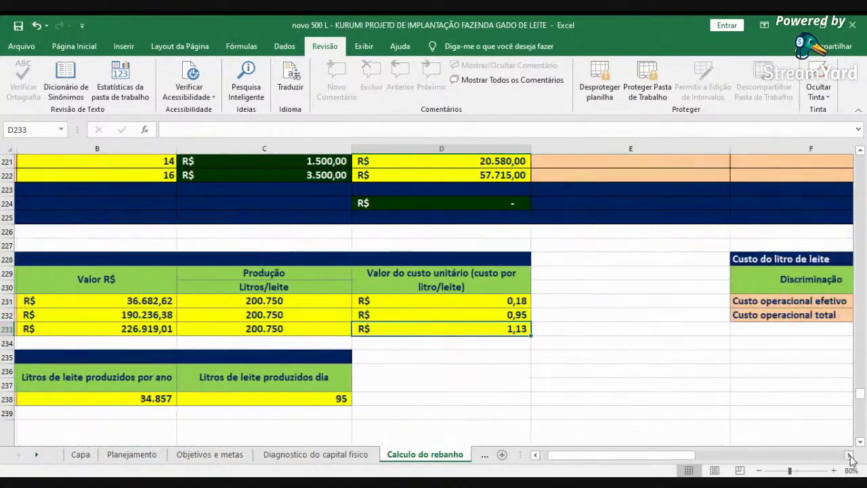
pyautogui.click(850, 456)
pyautogui.click(849, 456)
pyautogui.click(738, 319)
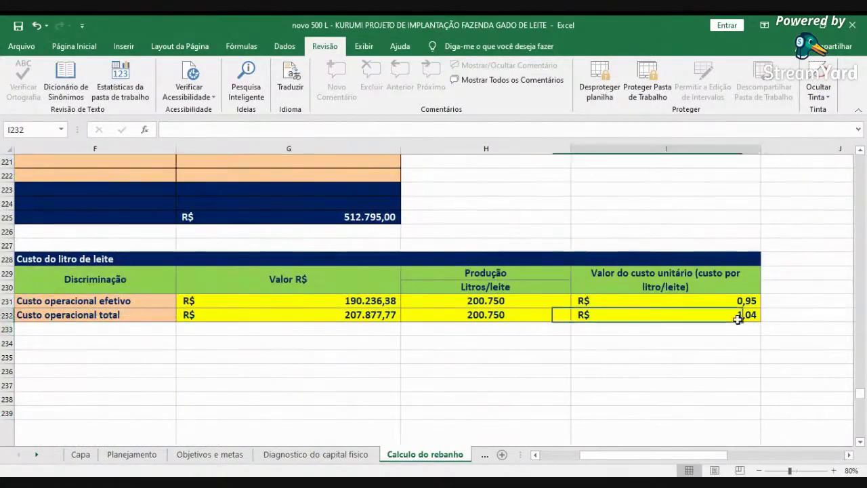
# - Compare the variable and total unit costs per litre with the total operating cost per litre
pyautogui.click(564, 454)
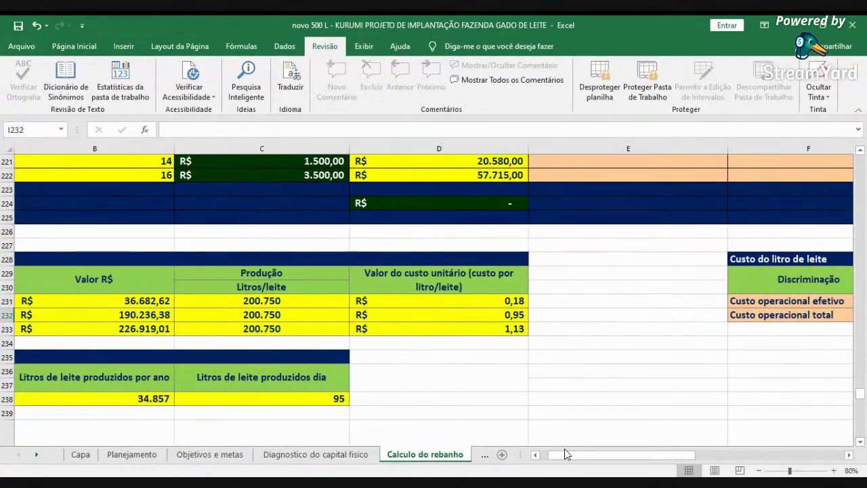
pyautogui.click(457, 316)
pyautogui.click(489, 327)
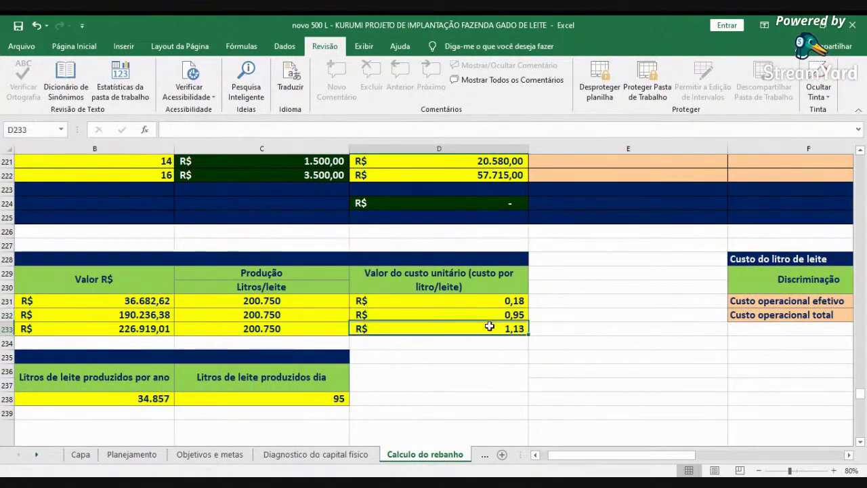
pyautogui.click(849, 456)
pyautogui.click(850, 455)
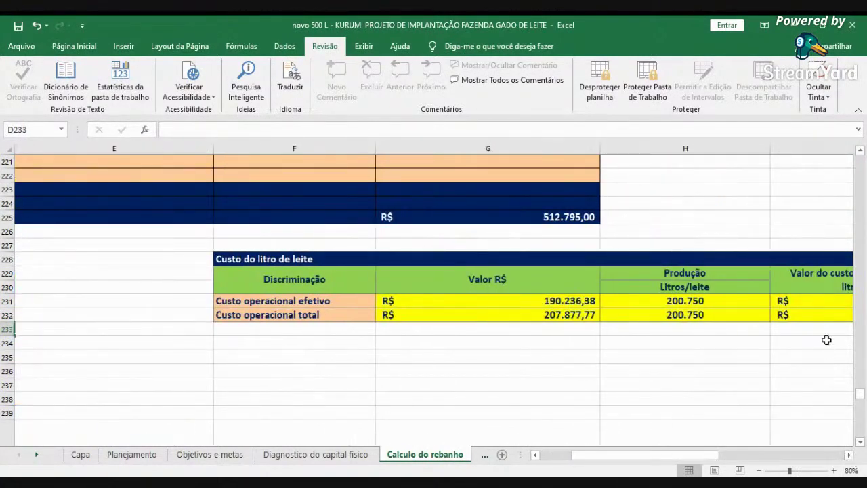
pyautogui.click(817, 316)
pyautogui.click(813, 399)
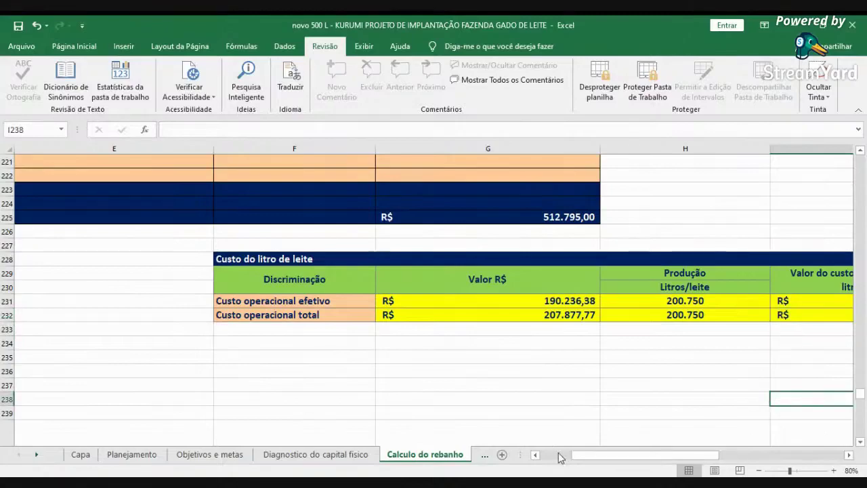
# - Review the break-even point of milk production in litres per year and per day, with its explanatory notes
pyautogui.hscroll(-4, 483, 385)
pyautogui.scroll(-2, 482, 385)
pyautogui.scroll(-1, 482, 385)
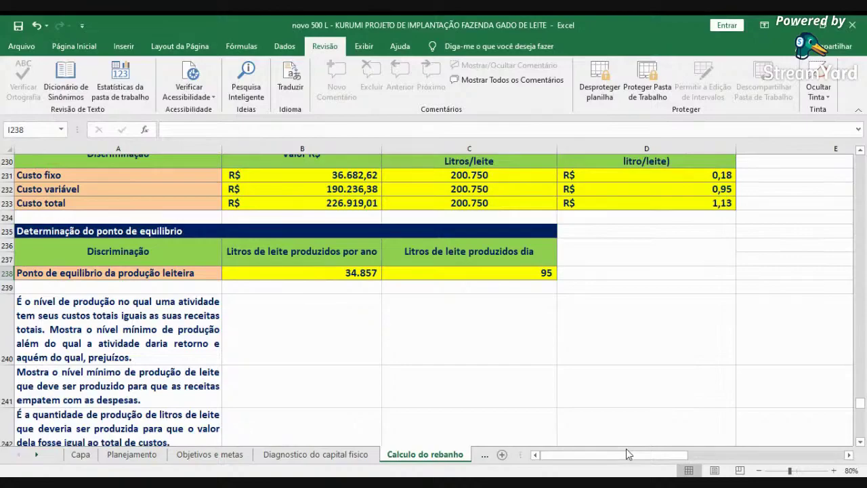
pyautogui.scroll(-2, 626, 448)
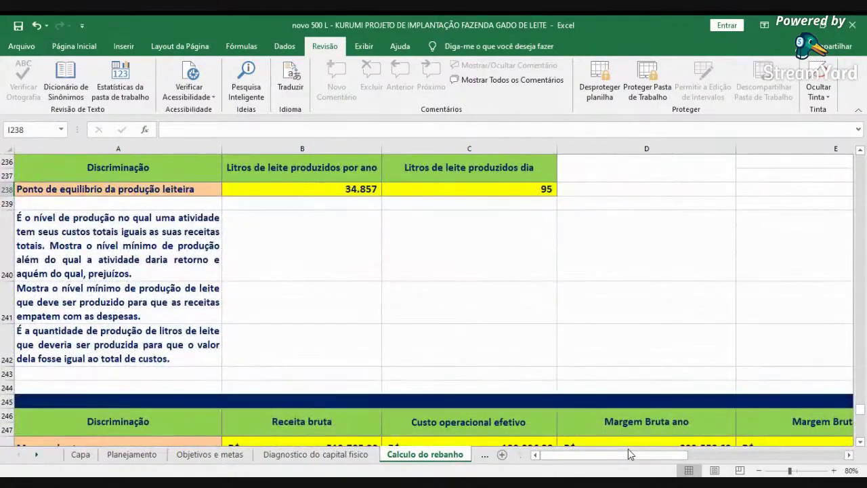
# - Look over the gross margin, net margin and result table below the break-even notes
pyautogui.scroll(-2, 627, 449)
pyautogui.scroll(4, 628, 448)
pyautogui.scroll(-5, 629, 451)
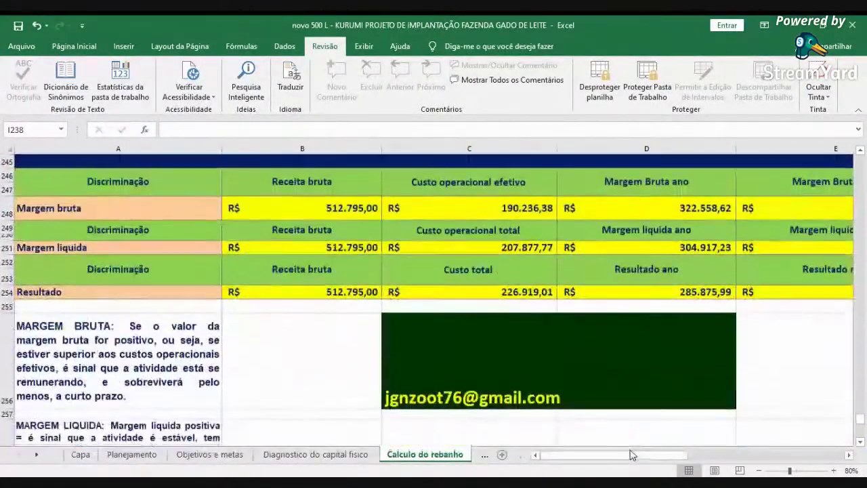
pyautogui.scroll(1, 631, 454)
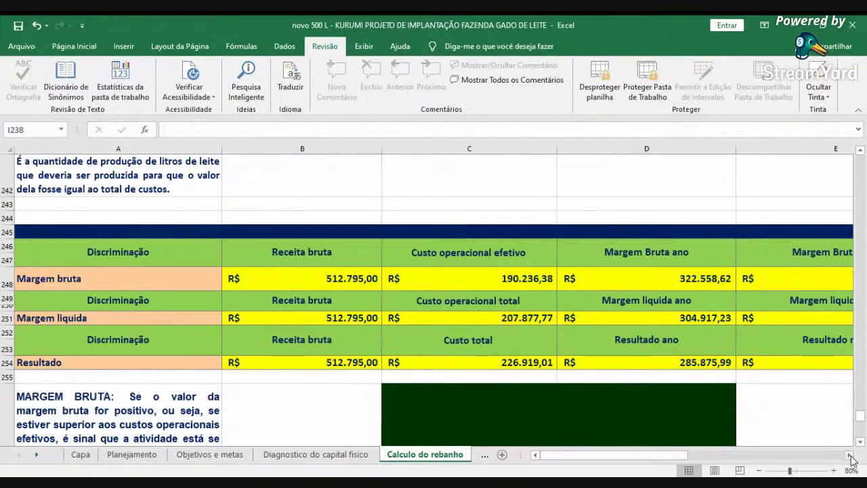
# - Review the gross margin row across gross revenue, effective operating cost, and the yearly and monthly gross margin
pyautogui.click(312, 276)
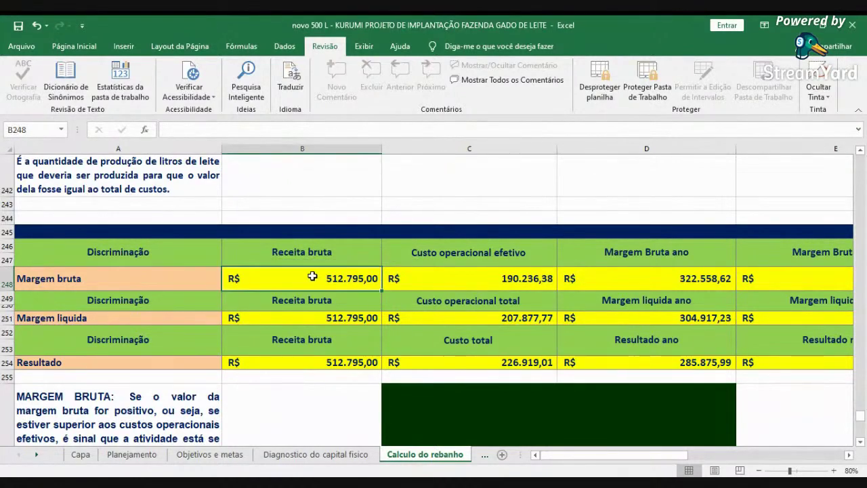
pyautogui.click(440, 277)
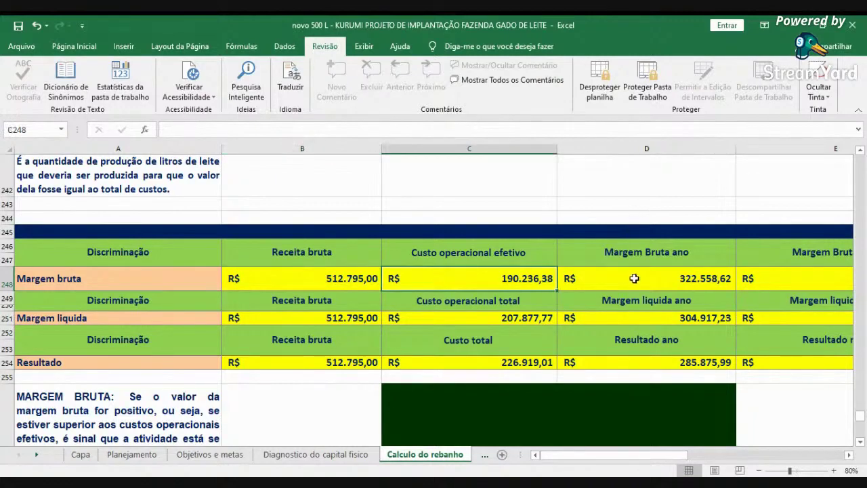
pyautogui.click(632, 276)
pyautogui.click(849, 455)
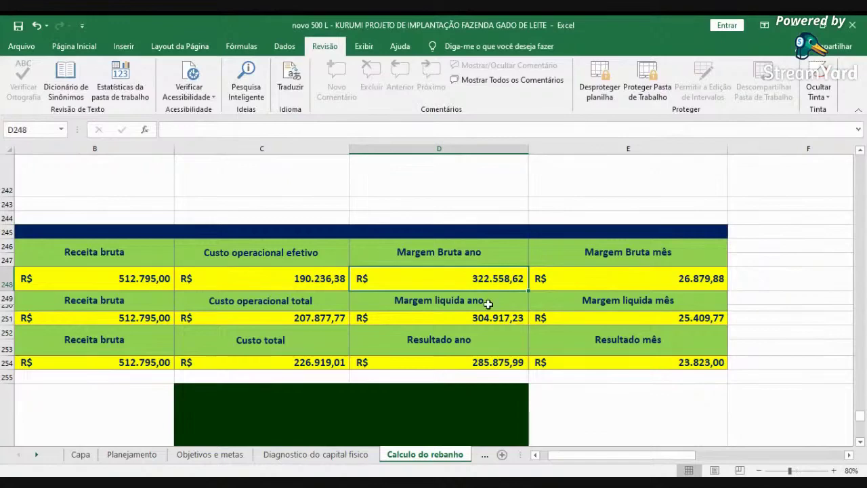
pyautogui.click(643, 274)
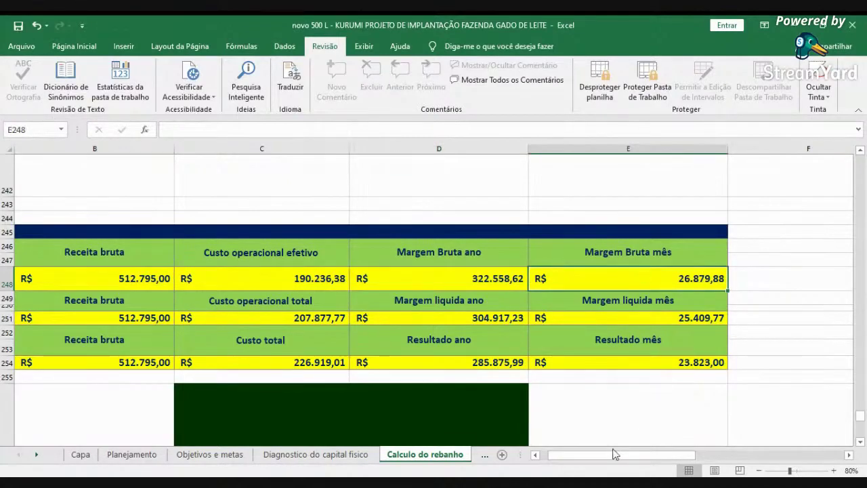
pyautogui.click(535, 455)
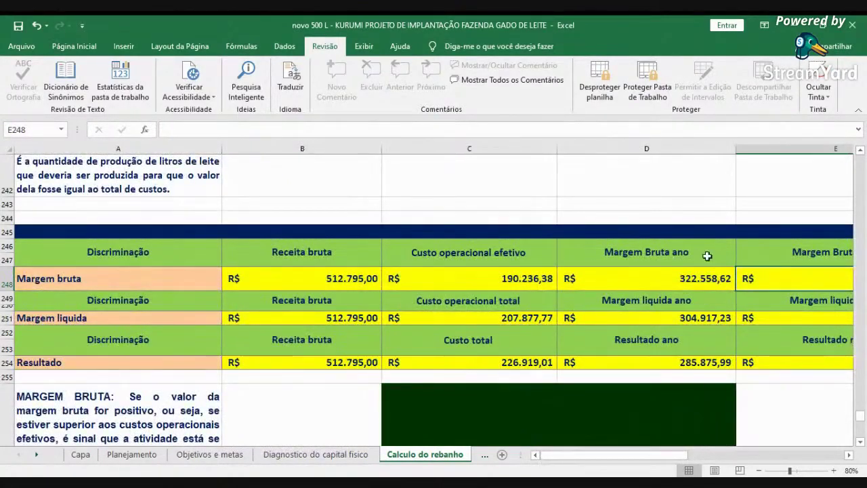
pyautogui.click(356, 274)
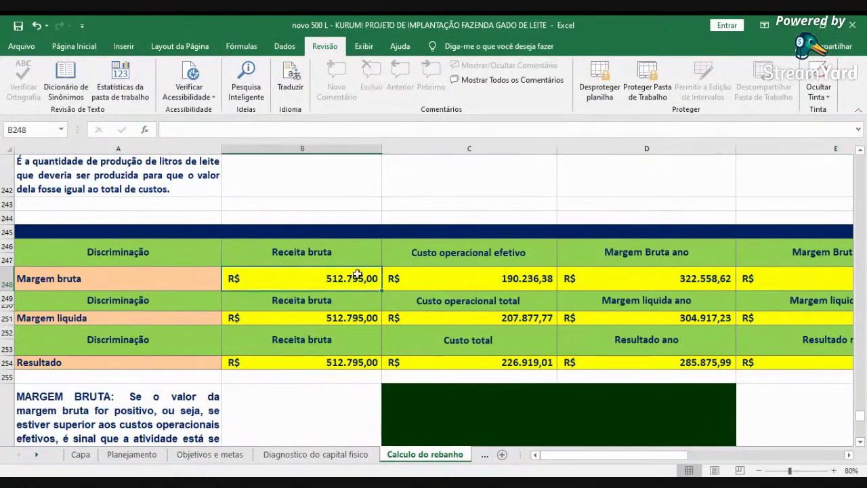
pyautogui.click(476, 279)
# - Review the net margin row across gross revenue, total operating cost, and the yearly and monthly net margin
pyautogui.click(322, 318)
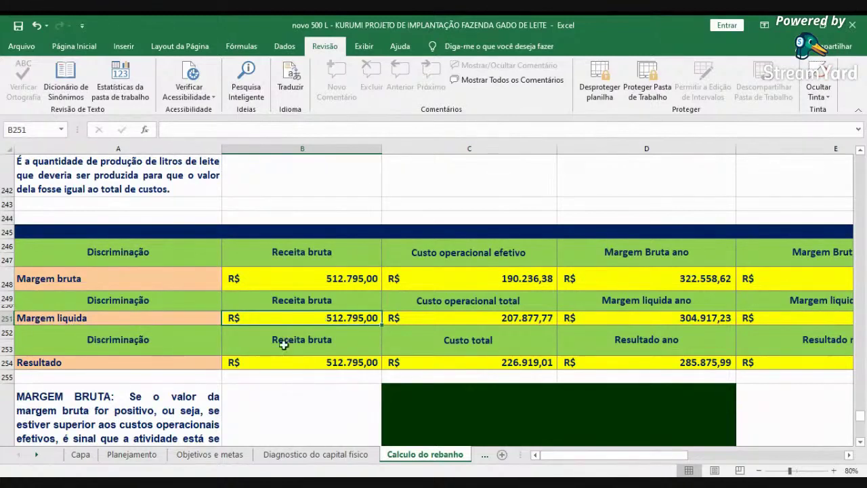
pyautogui.click(445, 317)
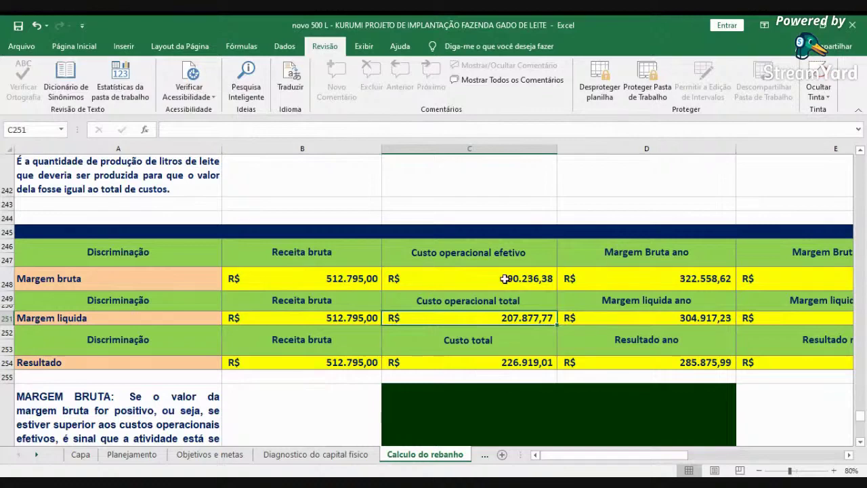
pyautogui.click(661, 323)
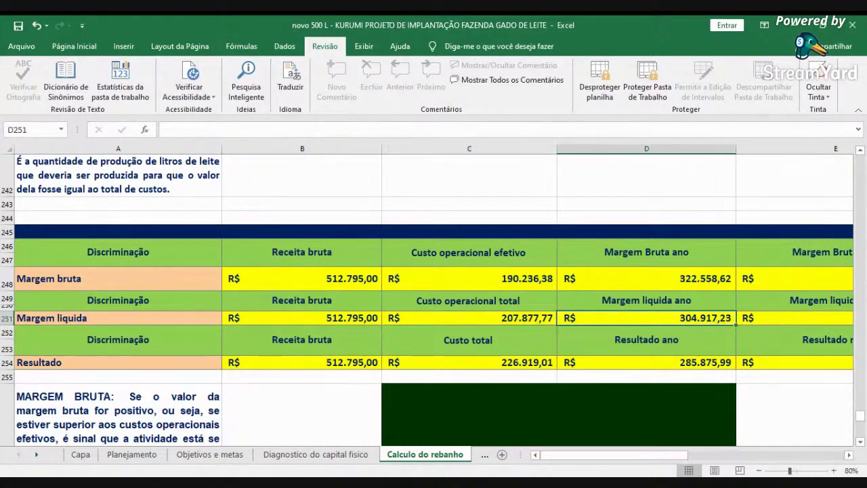
pyautogui.click(849, 456)
pyautogui.click(670, 320)
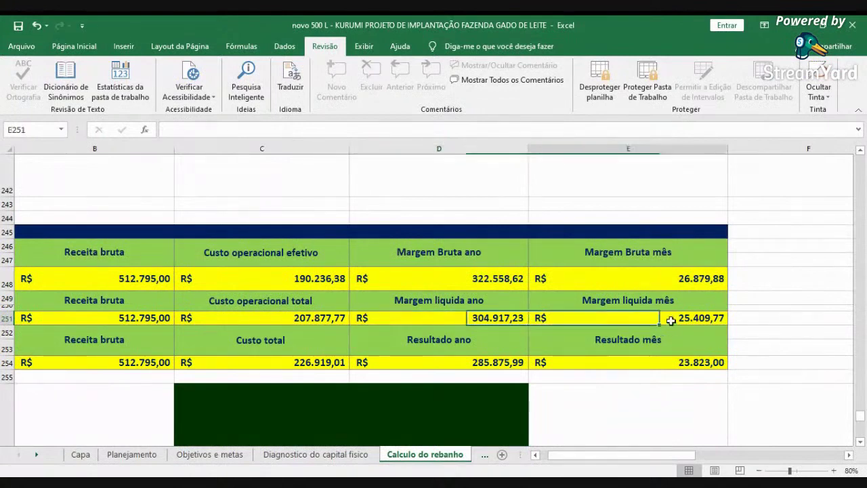
pyautogui.click(507, 318)
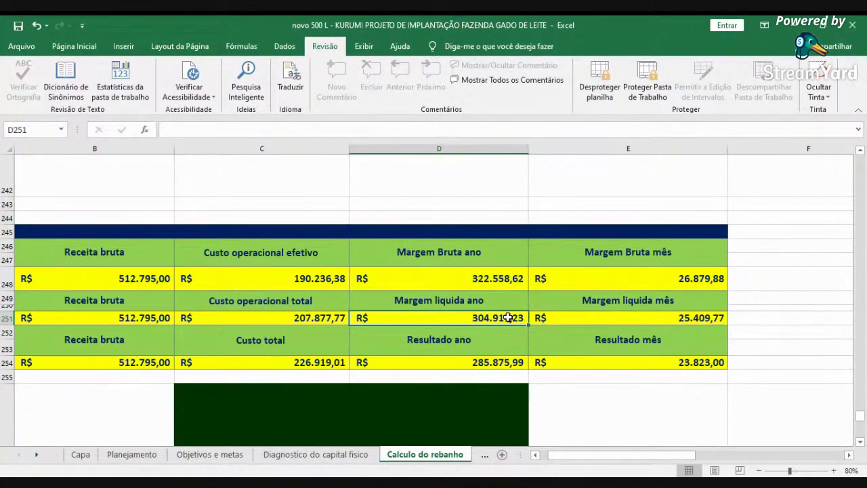
pyautogui.click(535, 455)
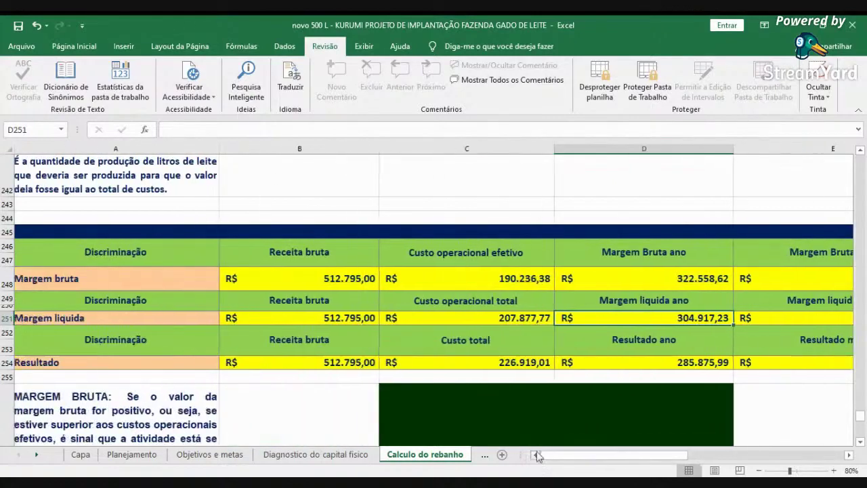
# - Examine the Resultado row, from gross revenue and total cost to the yearly and monthly result
pyautogui.click(339, 363)
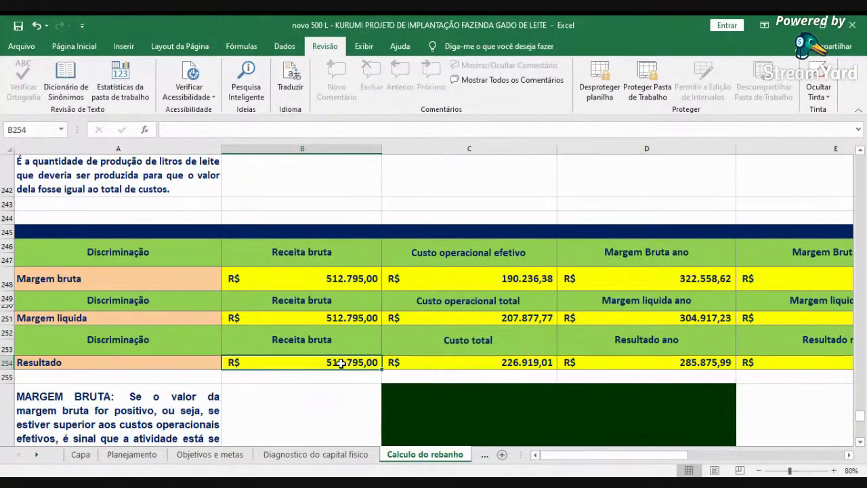
pyautogui.click(848, 455)
pyautogui.click(453, 364)
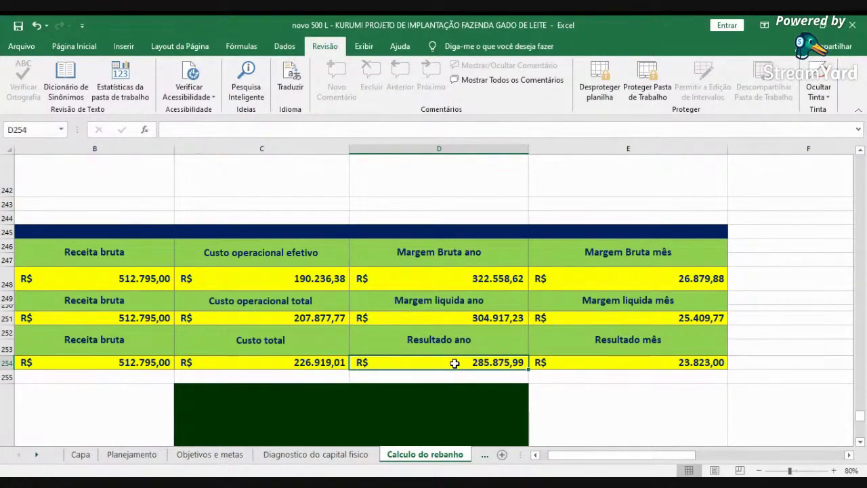
pyautogui.click(535, 455)
# - Return to the beginning of the herd calculation sheet and show the Capa sheet
pyautogui.scroll(14, 373, 357)
pyautogui.scroll(19, 373, 357)
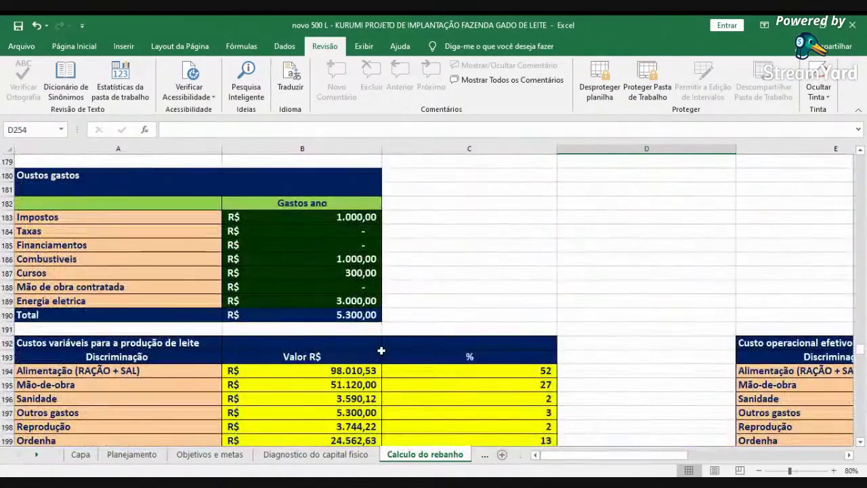
pyautogui.scroll(20, 383, 341)
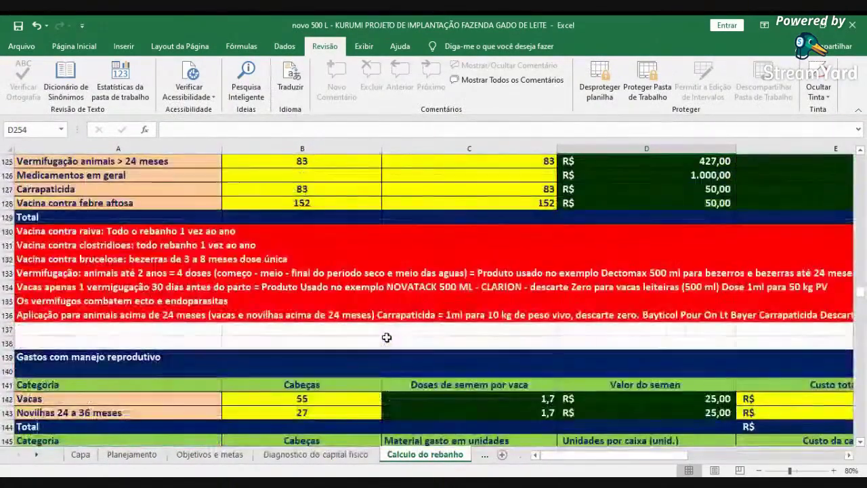
pyautogui.scroll(20, 404, 339)
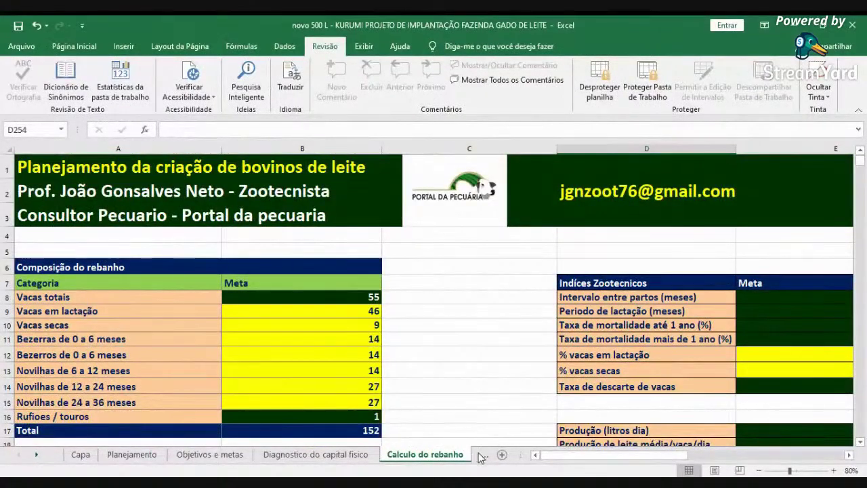
pyautogui.click(81, 454)
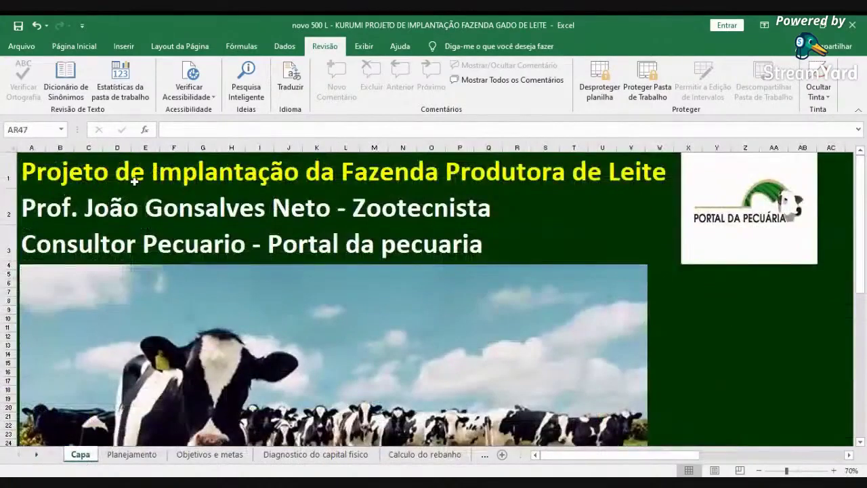
# - Show the Planejamento sheet and review its strengths, weaknesses, opportunities and threats tables
pyautogui.click(128, 456)
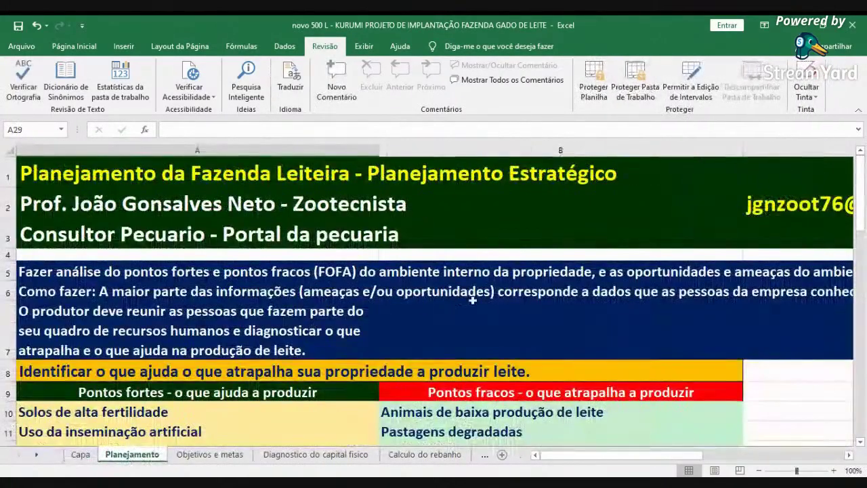
pyautogui.scroll(-2, 448, 358)
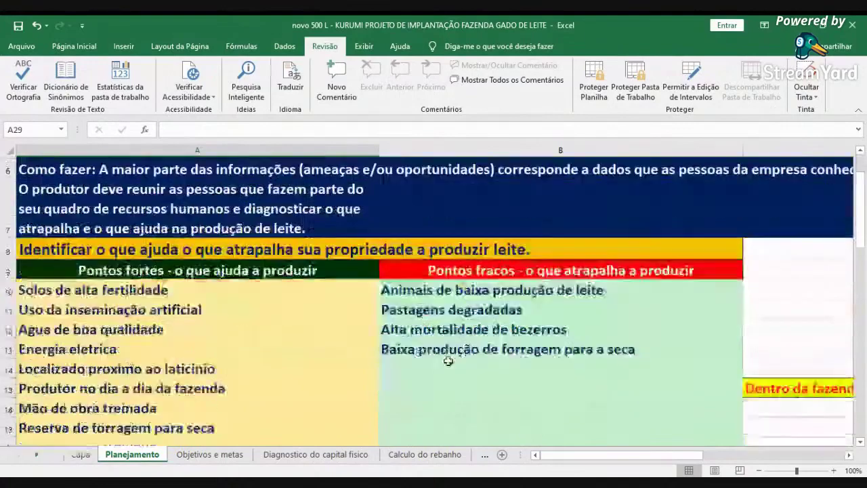
pyautogui.click(373, 249)
pyautogui.click(488, 249)
pyautogui.scroll(-3, 441, 271)
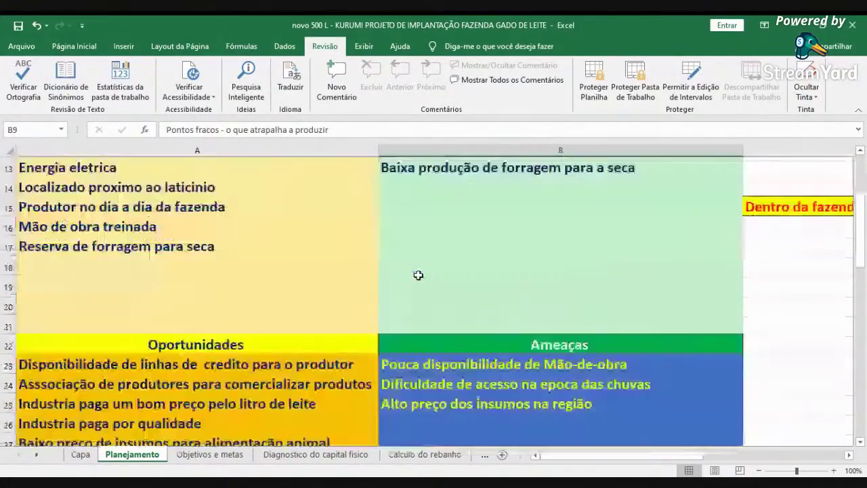
pyautogui.click(231, 283)
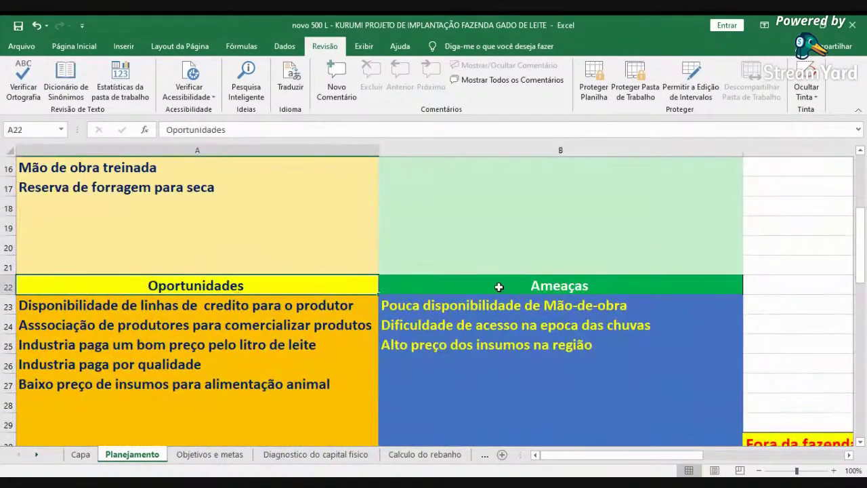
pyautogui.click(422, 285)
pyautogui.scroll(5, 323, 306)
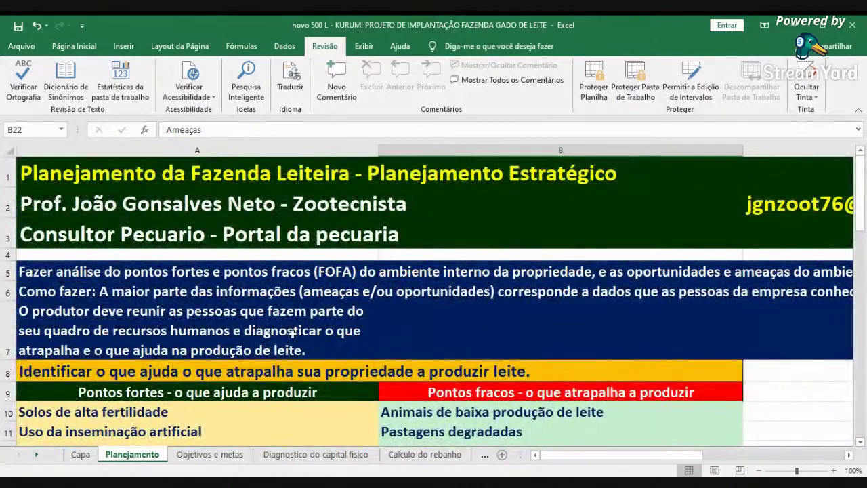
# - Go over the strategic planning instructions and the FOFA lists on the Planejamento sheet once more
pyautogui.scroll(-3, 408, 308)
pyautogui.scroll(3, 409, 309)
pyautogui.scroll(-2, 474, 319)
pyautogui.scroll(2, 407, 339)
pyautogui.scroll(-5, 351, 359)
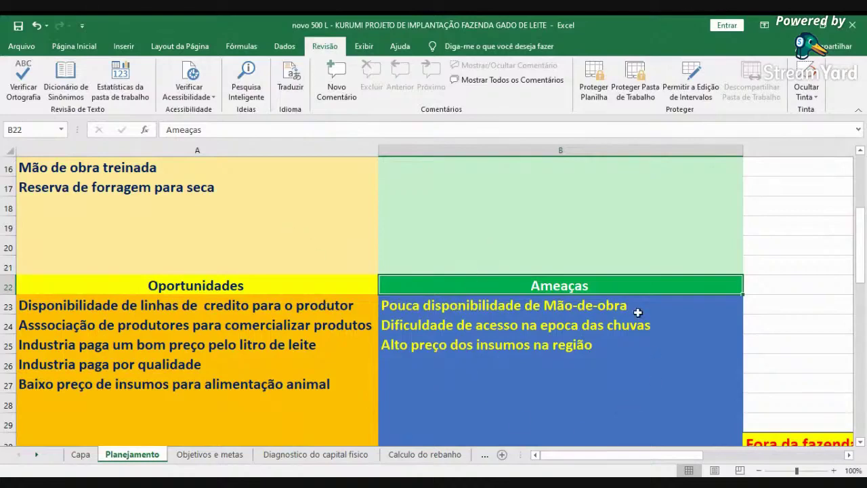
pyautogui.scroll(5, 616, 317)
# - Look at the Objetivos e metas sheet and bring up the Diagnostico do capital fisico sheet
pyautogui.click(209, 454)
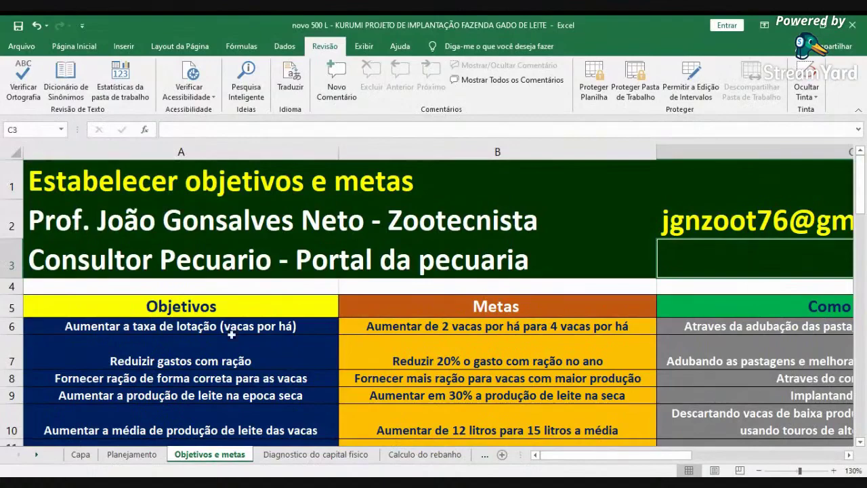
pyautogui.click(315, 454)
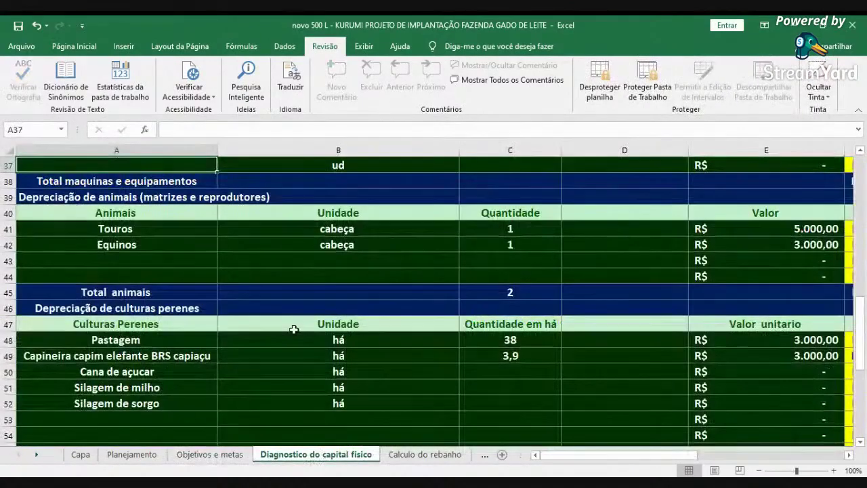